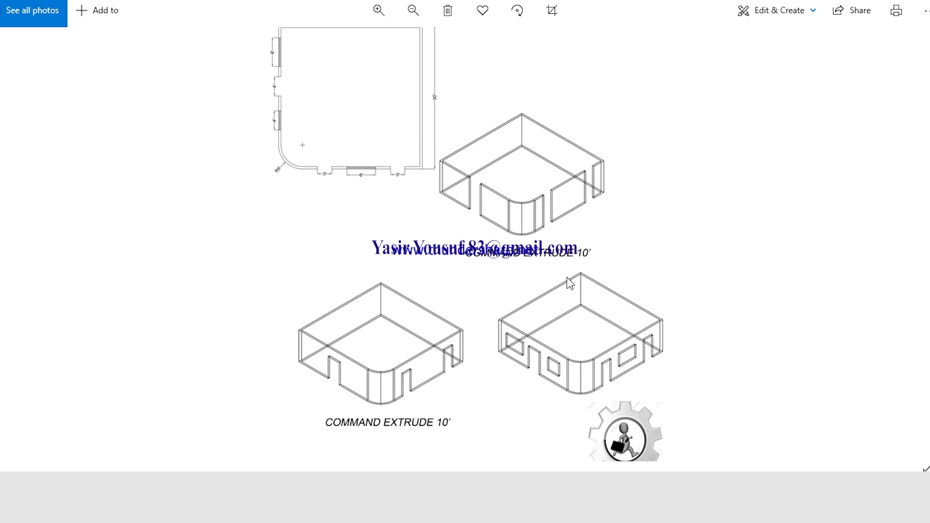
Pan and zoom to inspect the floor plan and the two lower extruded models.
scroll(409, 164, "up", 2)
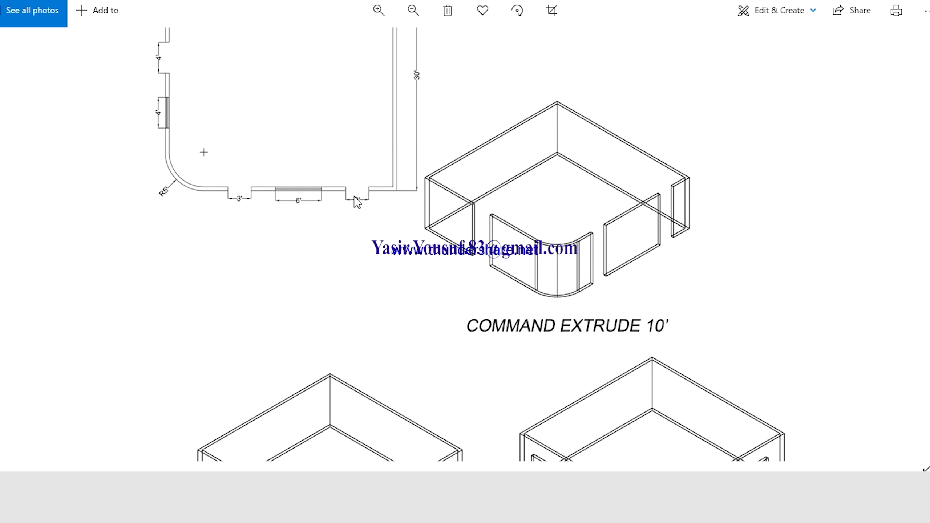
left_click_drag(359, 158, 353, 243)
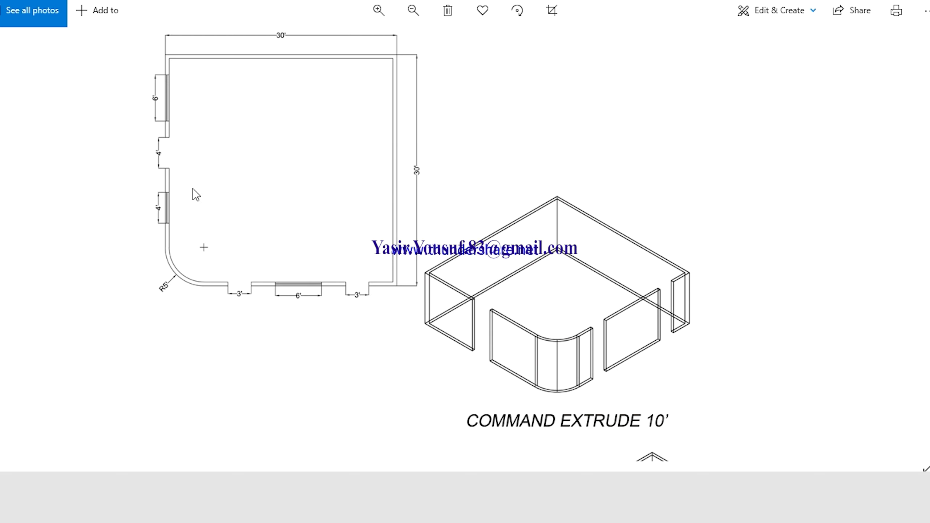
scroll(360, 223, "down", 1)
scroll(216, 85, "up", 2)
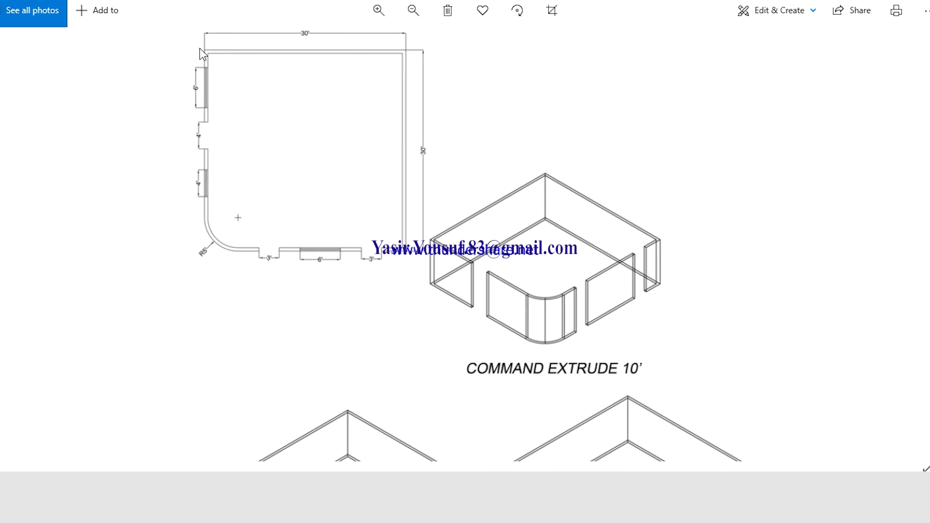
scroll(334, 166, "down", 1)
left_click_drag(542, 315, 556, 138)
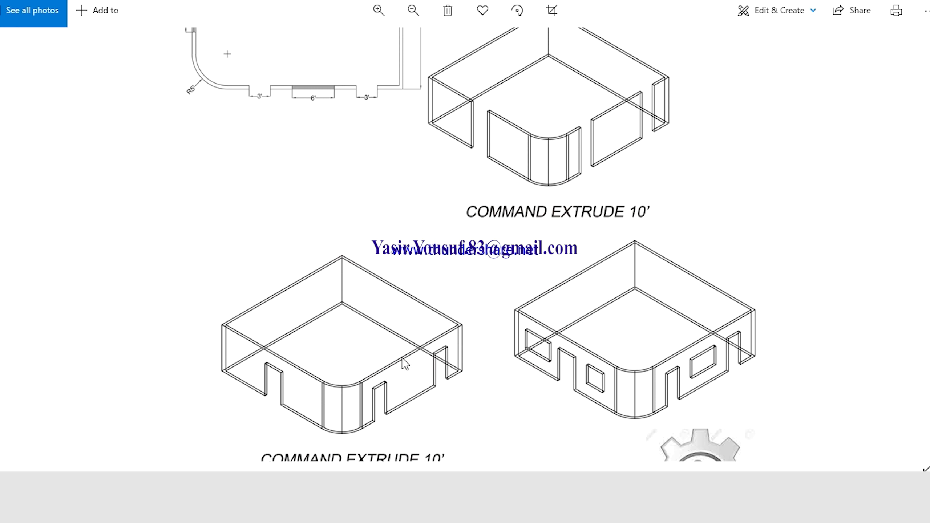
scroll(328, 301, "down", 1)
scroll(546, 261, "up", 2)
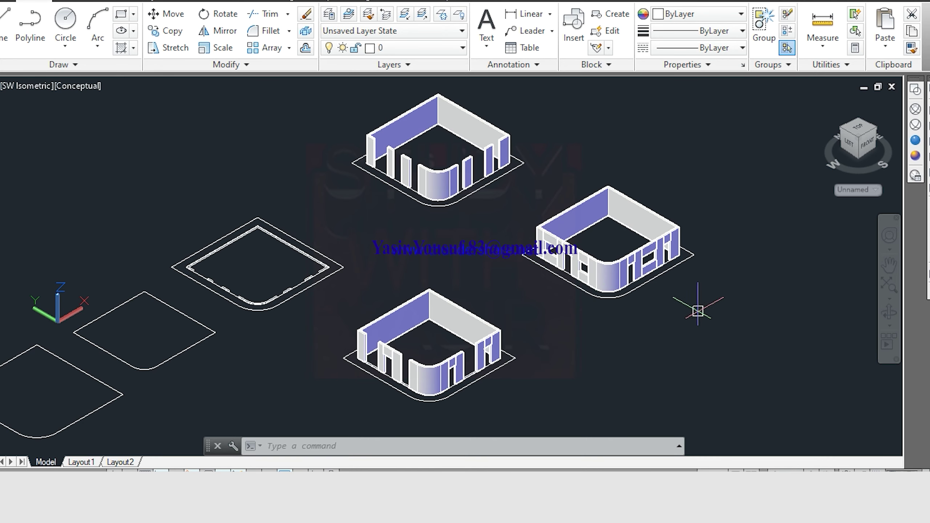
scroll(699, 304, "up", 5)
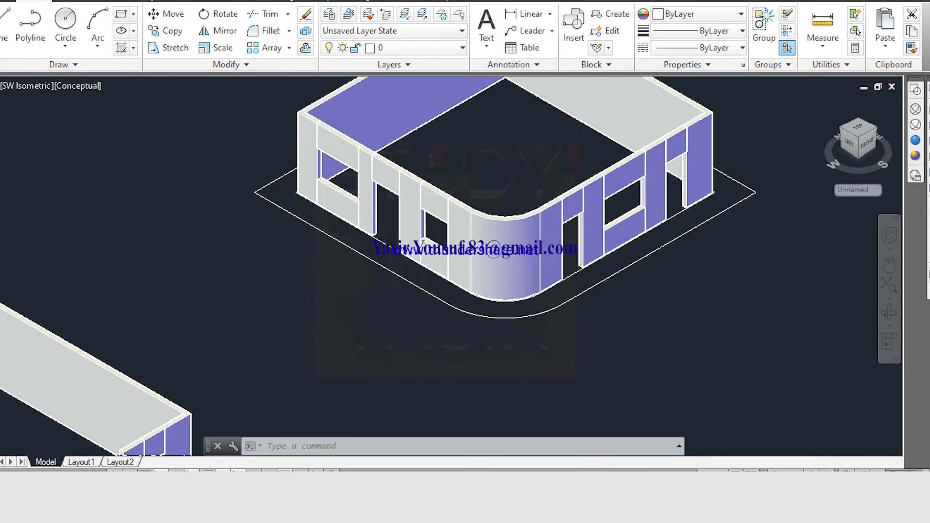
scroll(602, 280, "up", 2)
scroll(621, 267, "down", 3)
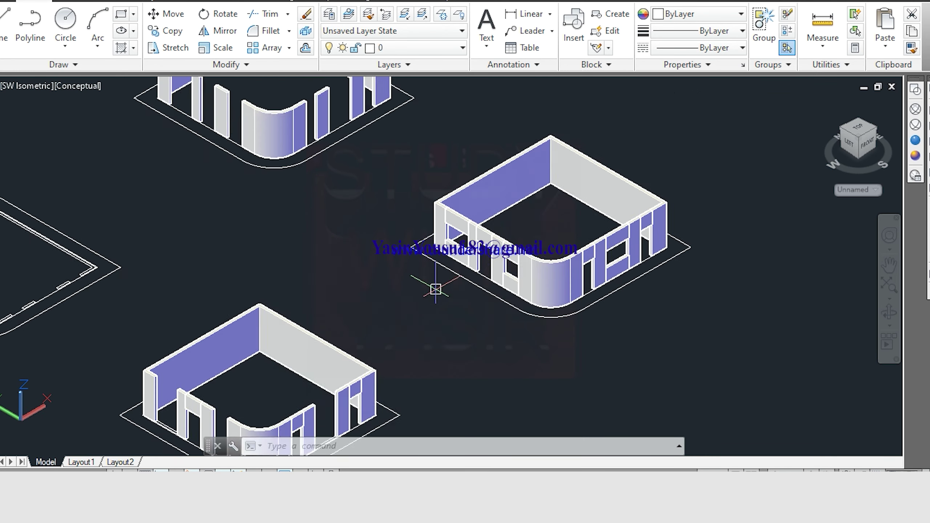
Zoom into the floor-plan footprints and select the wall line to check it.
mouse_move(205, 318)
middle_mouse_down()
mouse_move(270, 275)
mouse_move(388, 347)
middle_mouse_up()
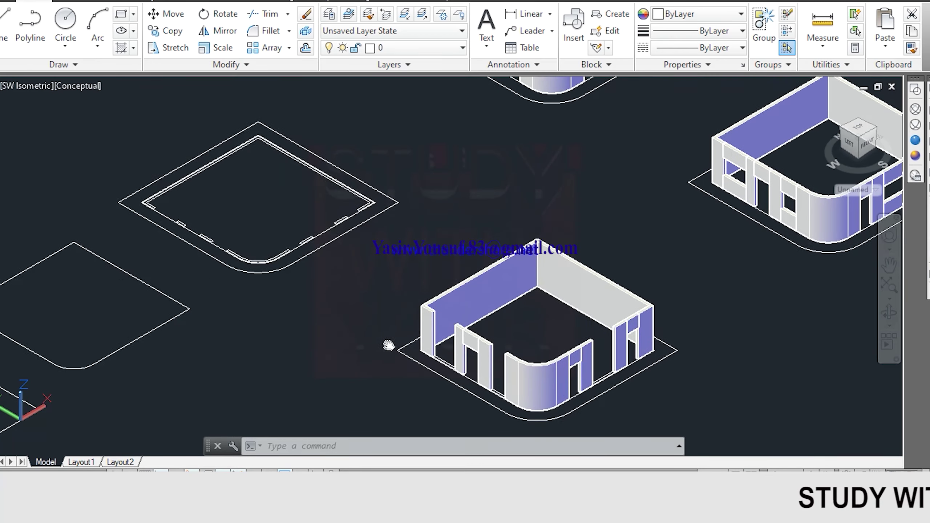
scroll(239, 301, "up", 1)
scroll(212, 239, "up", 1)
scroll(190, 220, "up", 3)
scroll(190, 220, "up", 2)
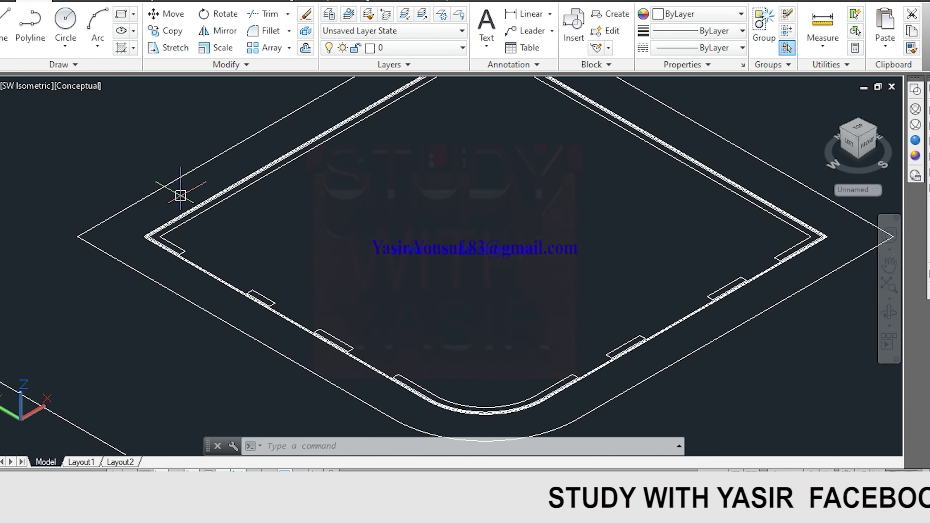
scroll(209, 262, "up", 1)
scroll(228, 260, "up", 3)
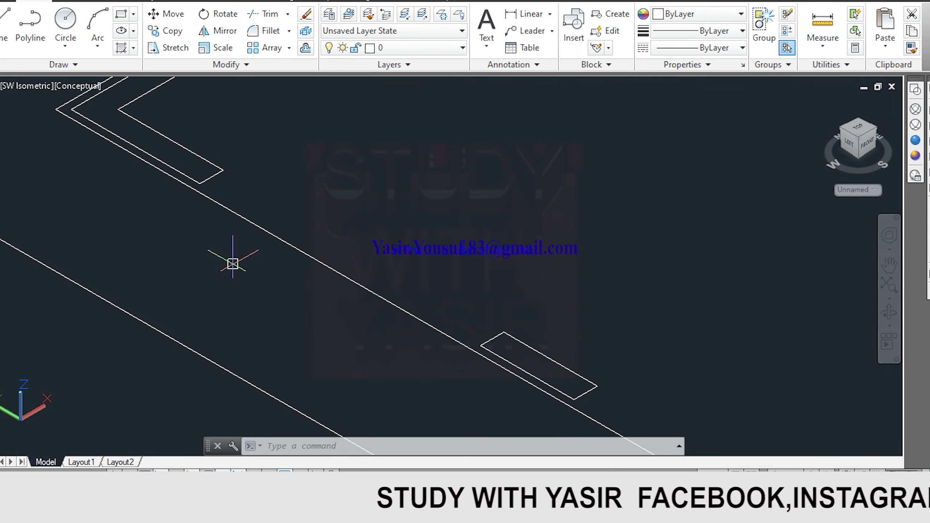
left_click(281, 211)
left_click(248, 252)
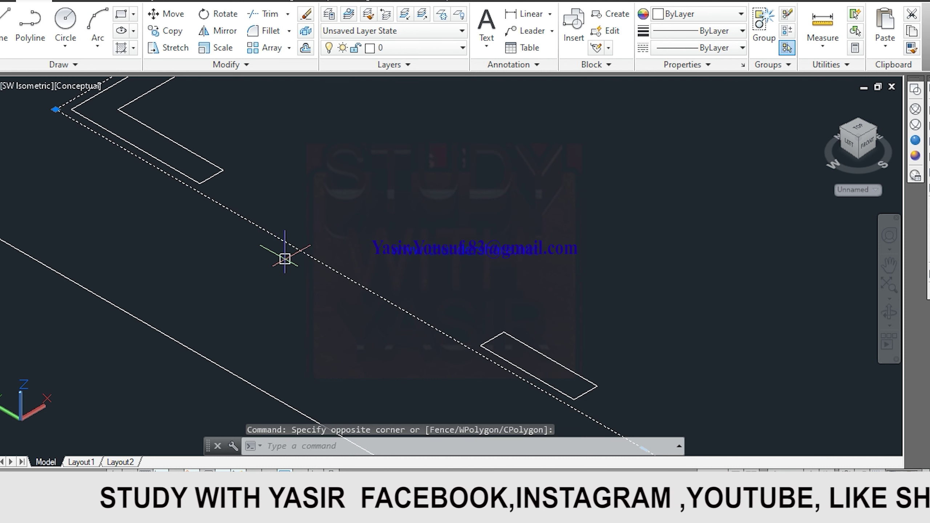
scroll(293, 227, "down", 2)
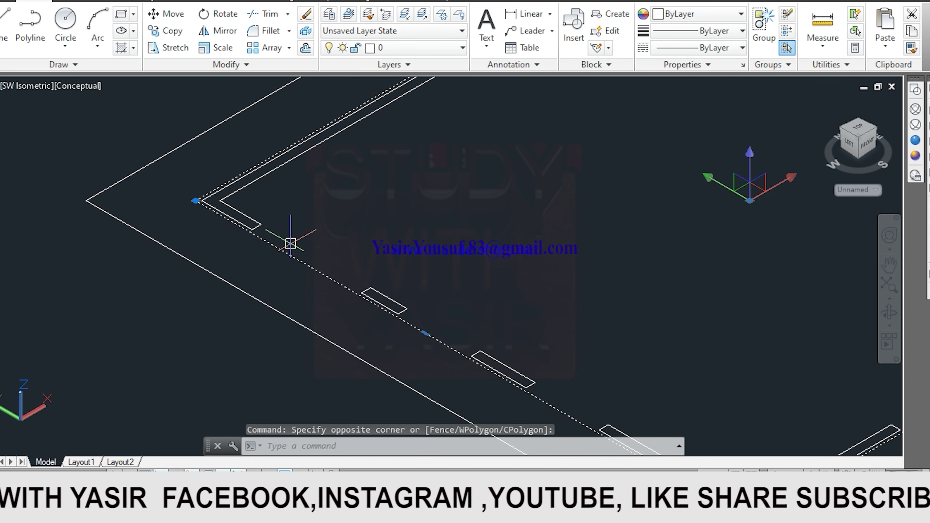
key("Escape")
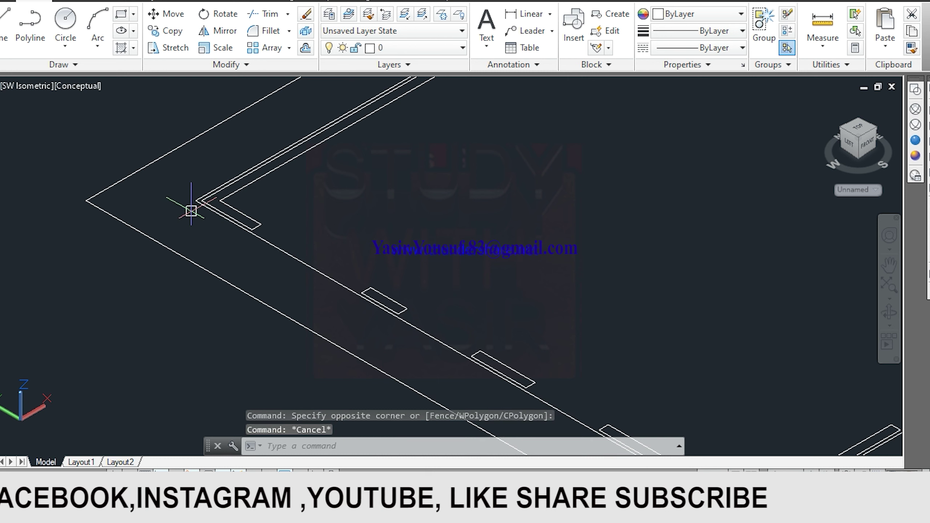
Select the outer slab edge at the corner to inspect it, then deselect.
middle_click_drag(201, 207, 259, 183)
left_click(239, 175)
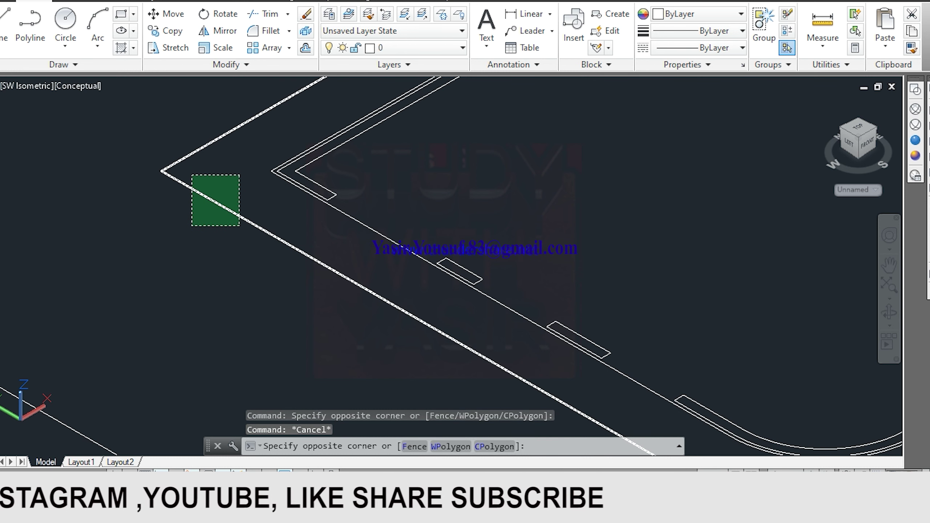
left_click(191, 226)
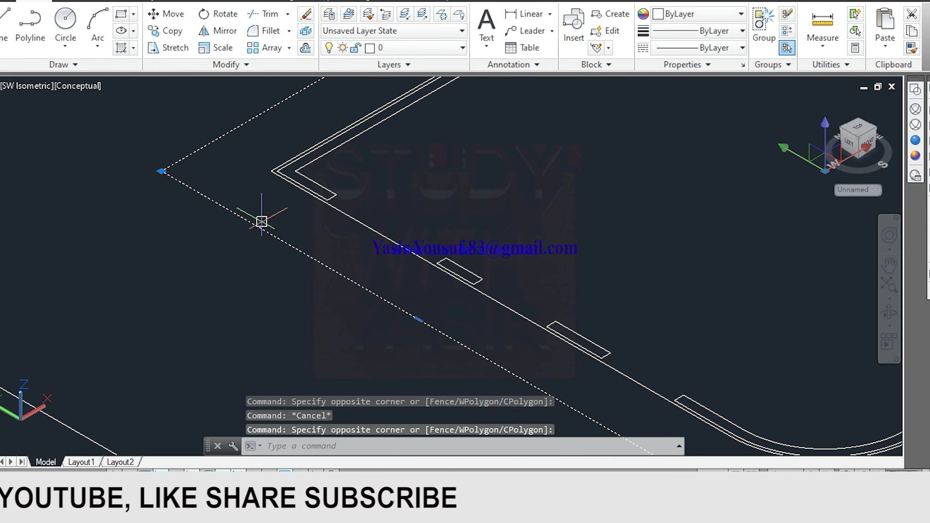
key("Escape")
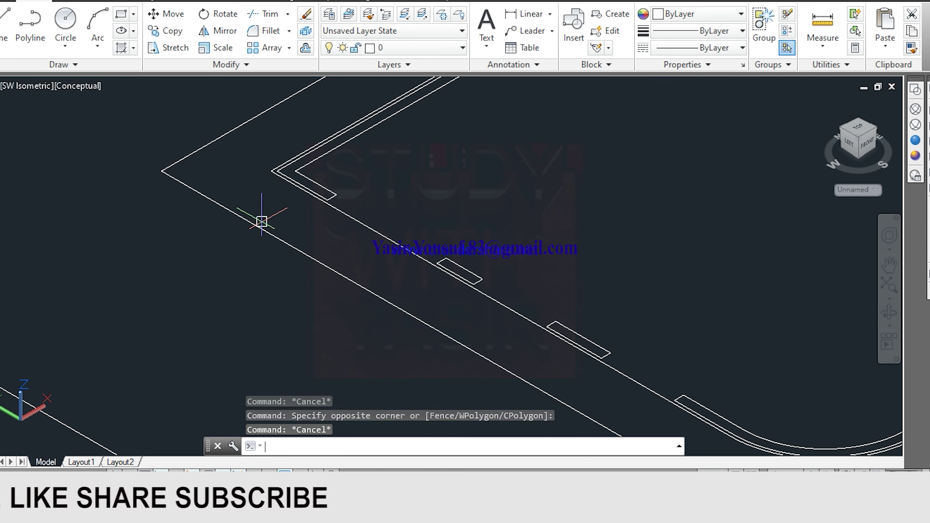
Select the rounded slab outline to inspect it, then clear the selection.
scroll(259, 218, "down", 3)
scroll(357, 180, "down", 2)
scroll(364, 184, "up", 4)
left_click(399, 182)
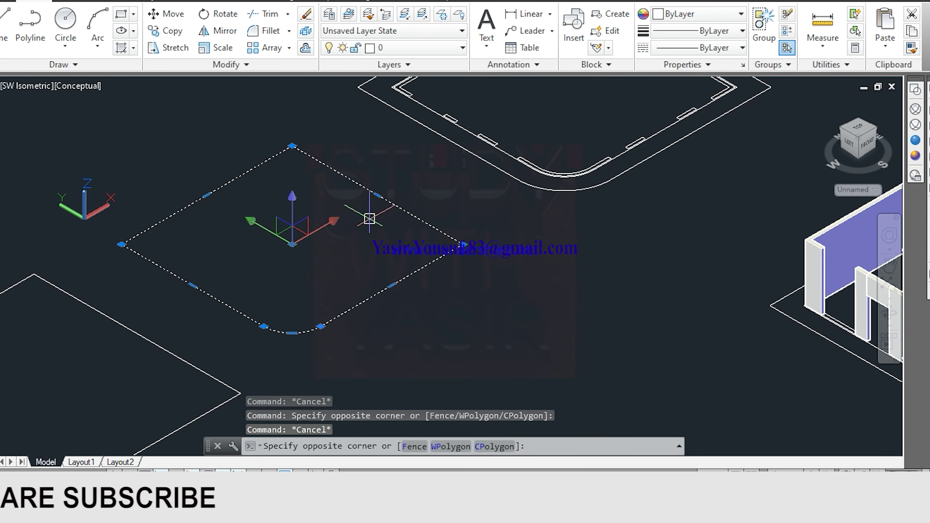
left_click(370, 220)
scroll(390, 115, "up", 5)
key("Escape")
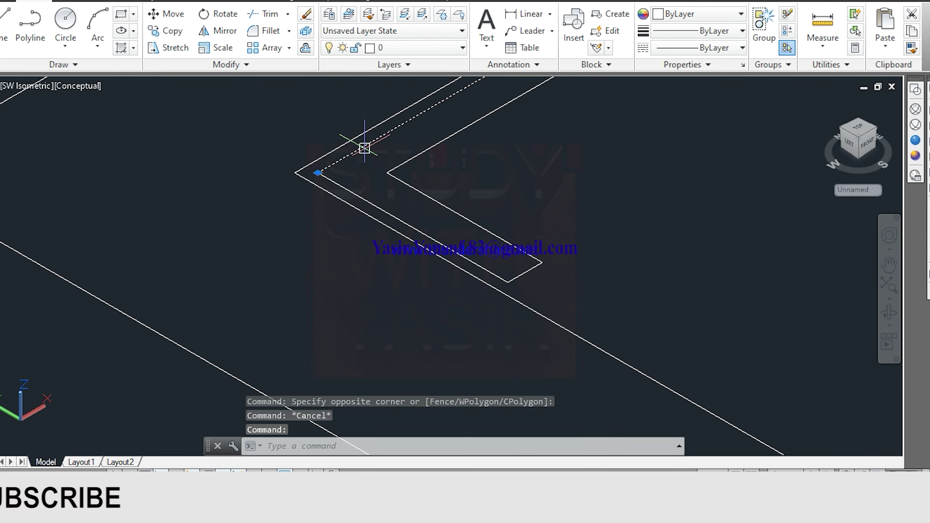
Pan and zoom to show the whole slab, walls and rounded footprints.
scroll(337, 164, "up", 3)
scroll(296, 195, "down", 4)
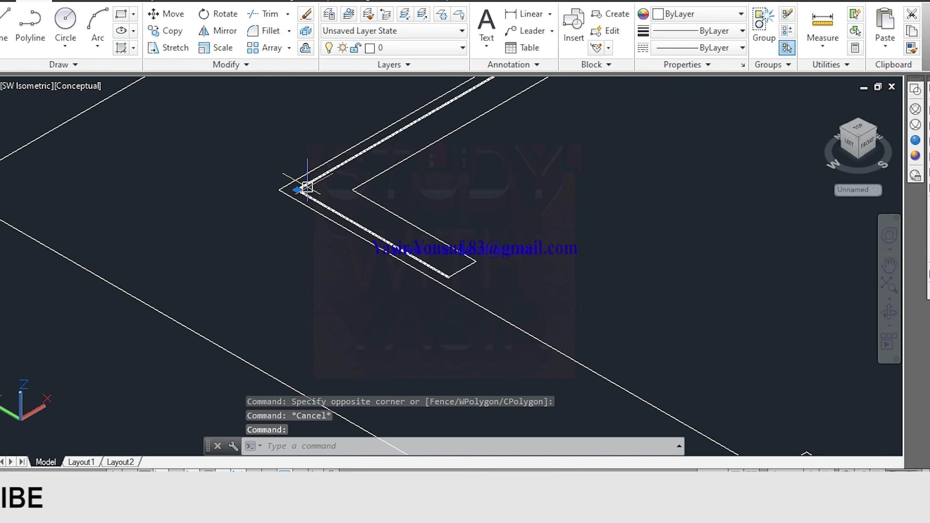
scroll(352, 213, "up", 2)
scroll(350, 212, "up", 1)
scroll(350, 212, "down", 3)
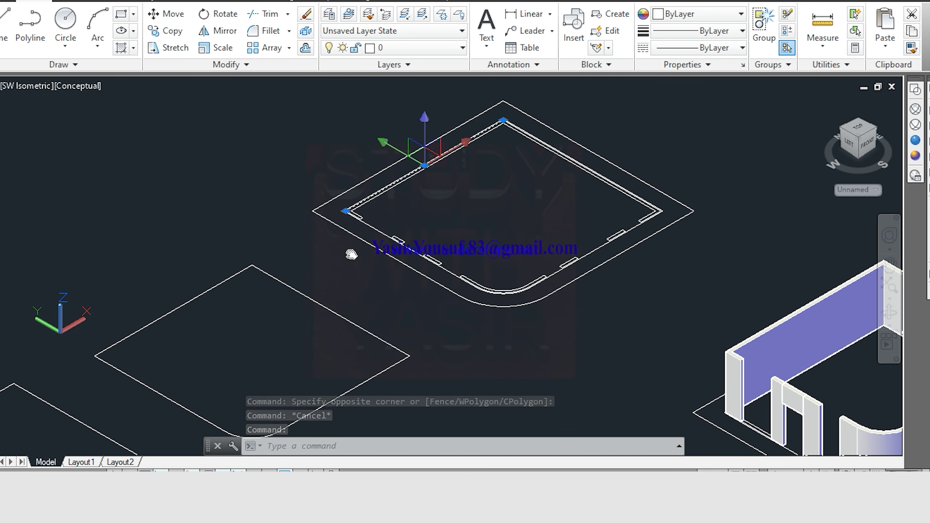
middle_click_drag(349, 251, 394, 202)
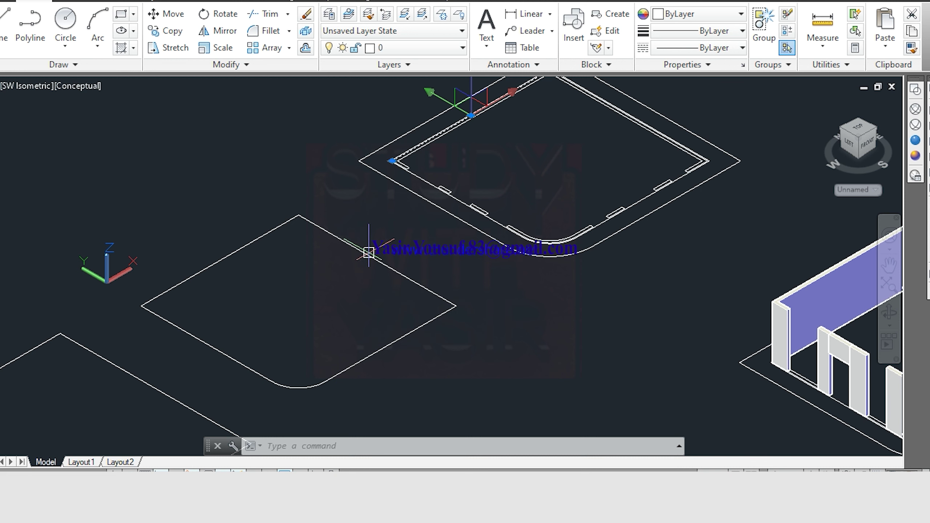
scroll(342, 197, "down", 1)
scroll(315, 222, "up", 2)
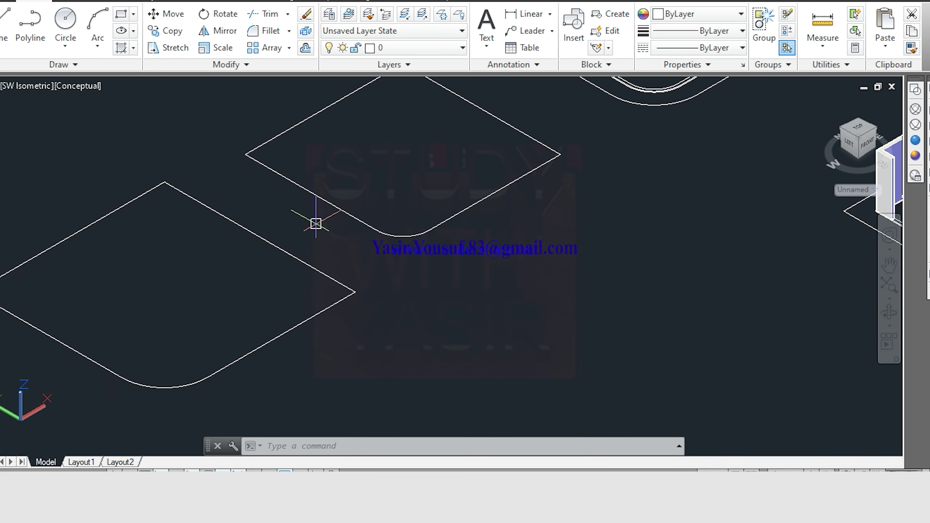
middle_click_drag(336, 210, 351, 255)
Check the rounded footprint shape and the upper plan's outer outline by selecting them.
left_click(456, 179)
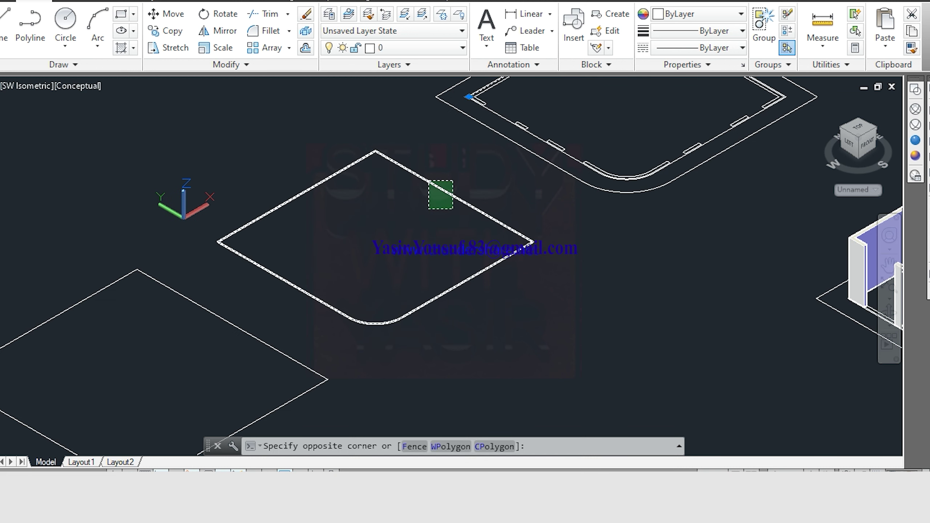
left_click(430, 208)
key("Escape")
left_click(528, 151)
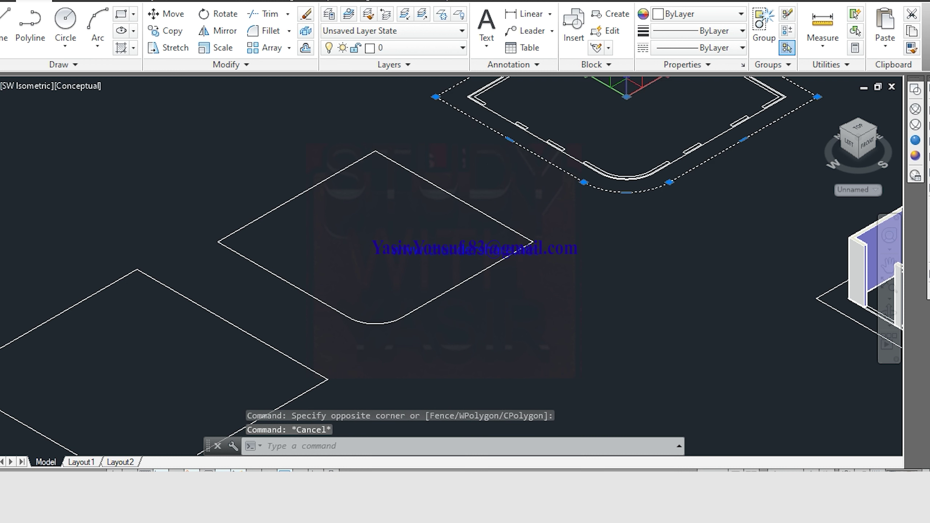
key("Escape")
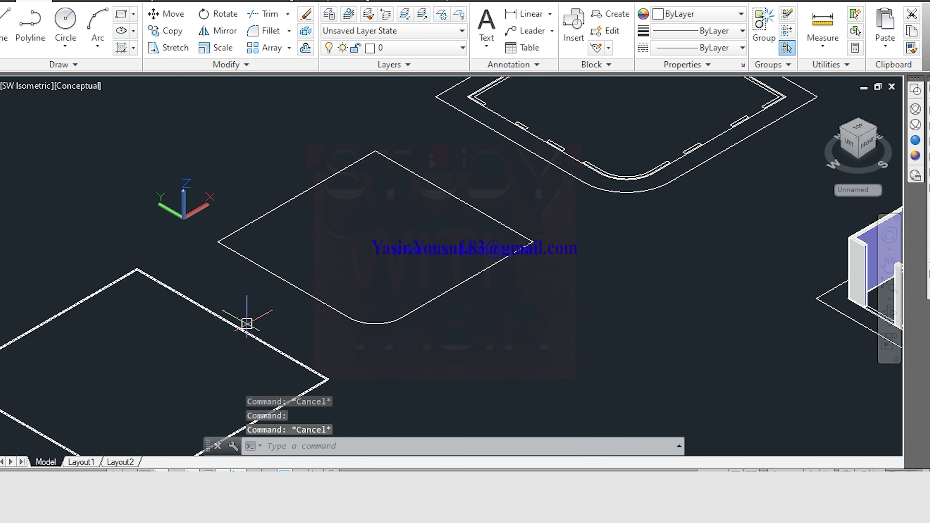
Select the lower-left footprint to check it, then clear the selection.
left_click(249, 317)
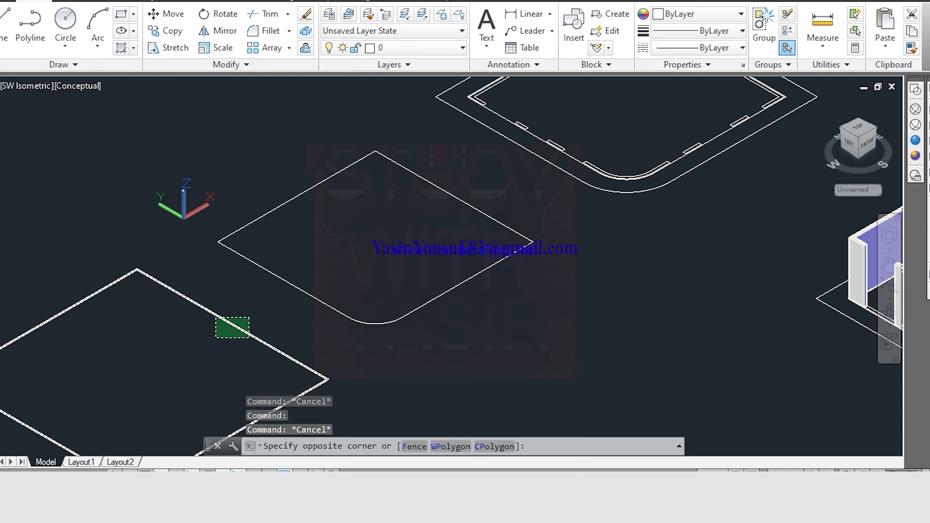
left_click(216, 337)
scroll(216, 330, "down", 3)
middle_click_drag(305, 258, 221, 289)
key("Escape")
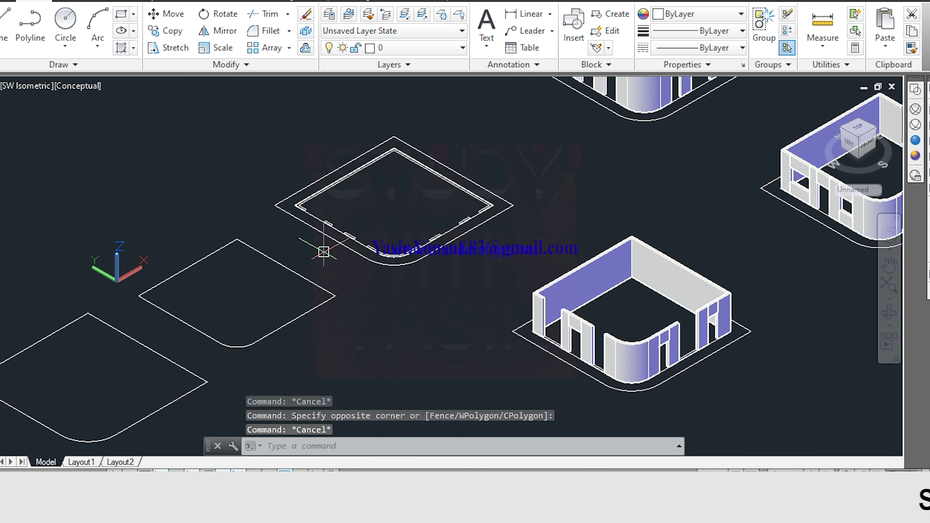
Pan across the footprints and the finished isometric house models.
scroll(324, 251, "down", 4)
scroll(527, 214, "up", 3)
mouse_move(384, 267)
middle_mouse_down()
mouse_move(394, 293)
mouse_move(475, 282)
mouse_move(634, 220)
middle_mouse_up()
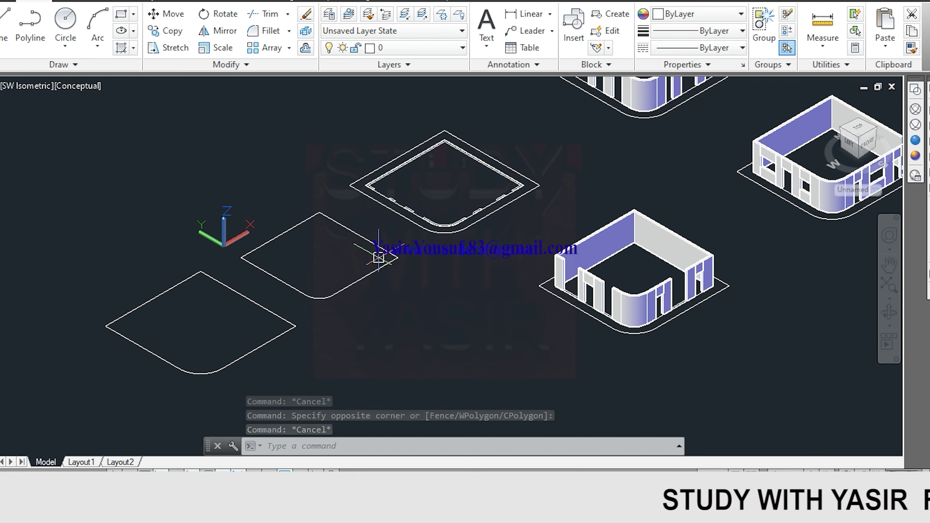
middle_click_drag(390, 264, 332, 307)
middle_click_drag(487, 259, 434, 282)
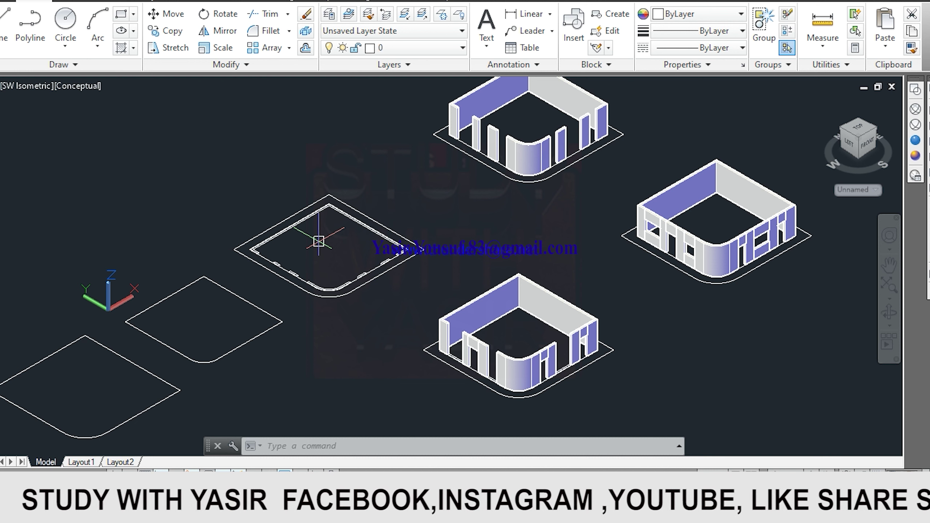
mouse_move(506, 272)
middle_mouse_down()
mouse_move(404, 304)
mouse_move(434, 302)
middle_mouse_up()
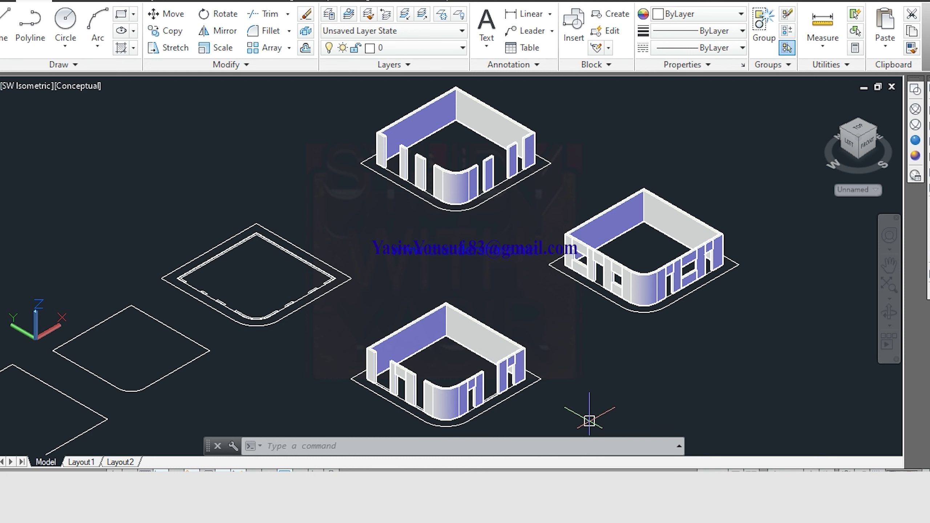
key("alt+Tab")
scroll(524, 256, "down", 5)
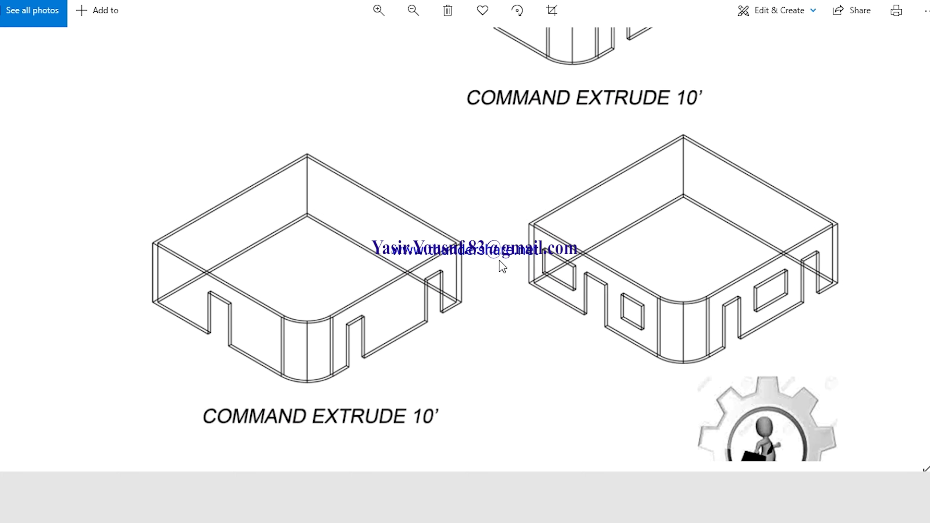
scroll(556, 312, "down", 3)
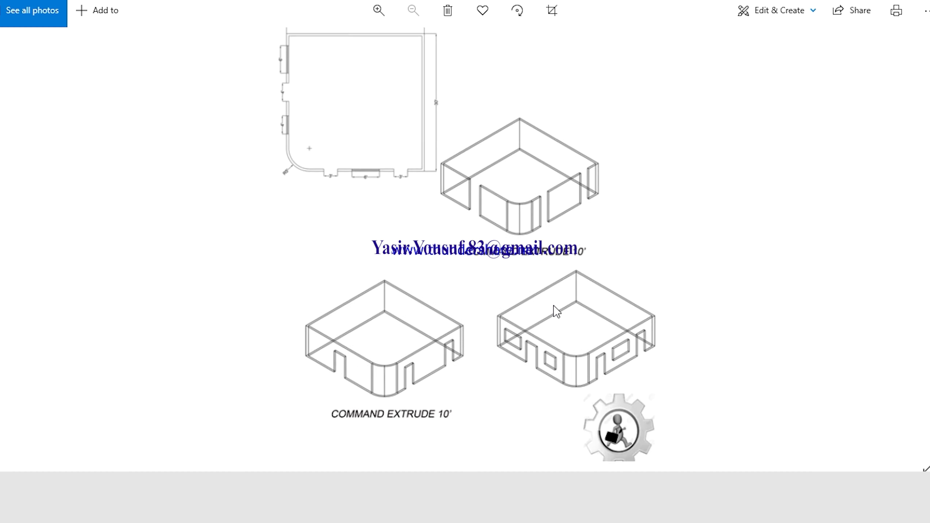
key("Right")
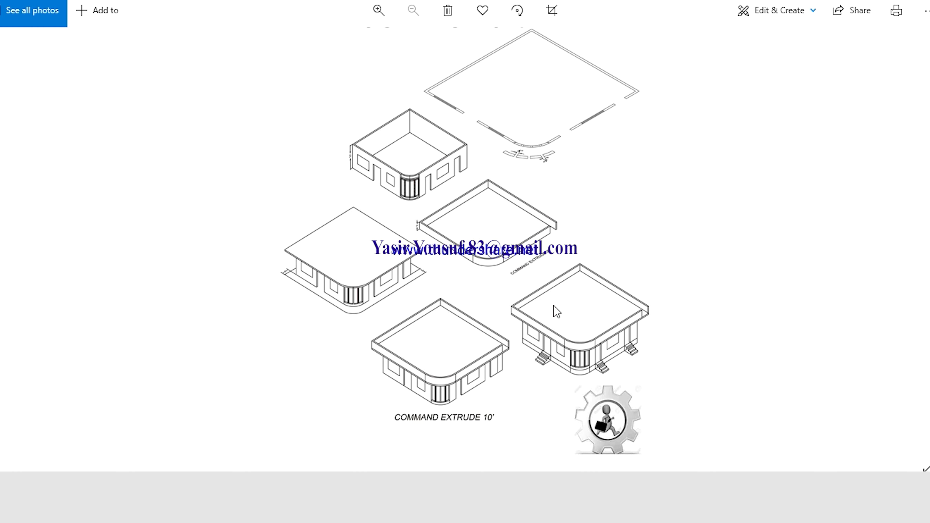
scroll(425, 169, "up", 3)
scroll(384, 166, "up", 3)
scroll(281, 316, "down", 5)
scroll(182, 291, "down", 2)
scroll(61, 185, "up", 1)
scroll(61, 185, "up", 2)
scroll(135, 191, "up", 1)
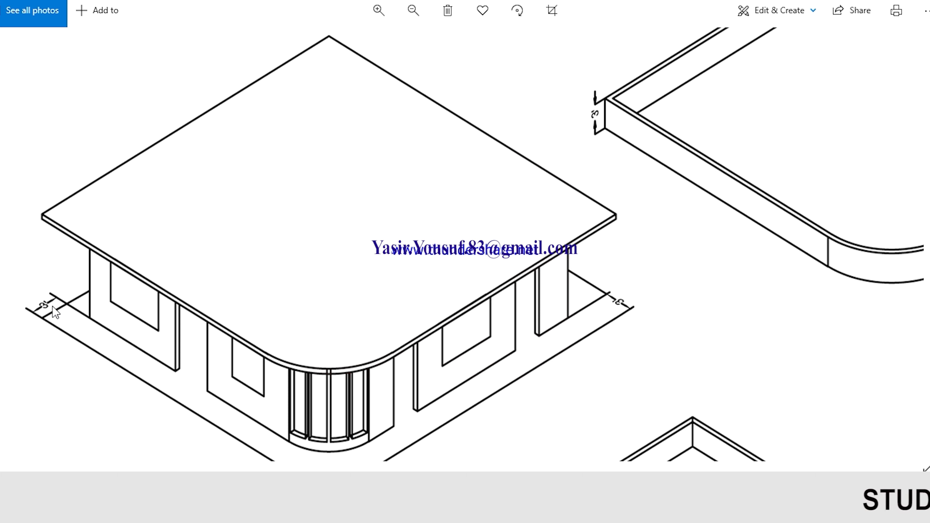
scroll(44, 310, "up", 2)
scroll(46, 311, "up", 2)
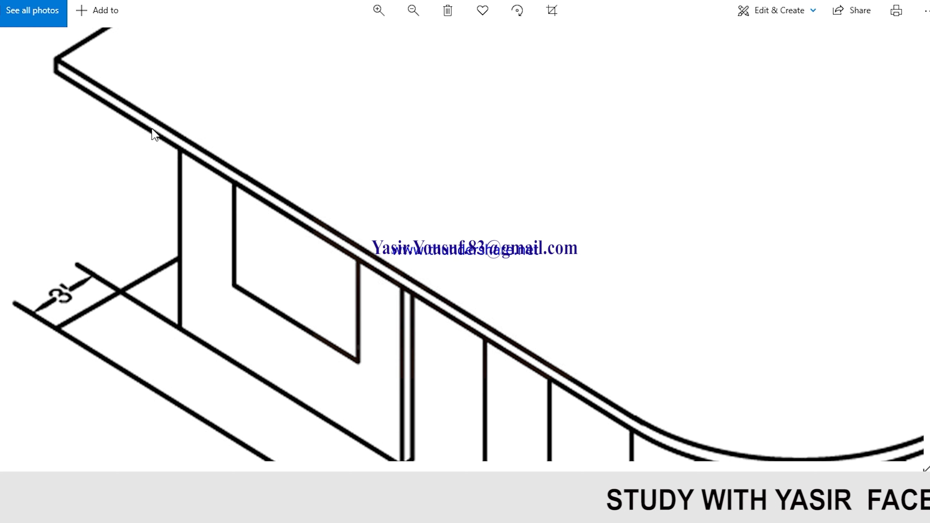
scroll(133, 162, "down", 2)
scroll(139, 192, "down", 1)
scroll(132, 187, "down", 2)
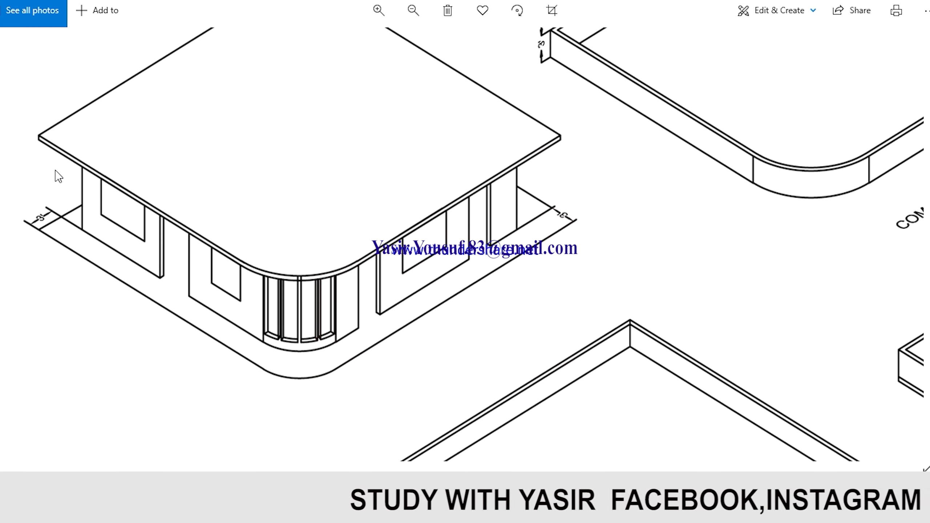
scroll(58, 160, "down", 1)
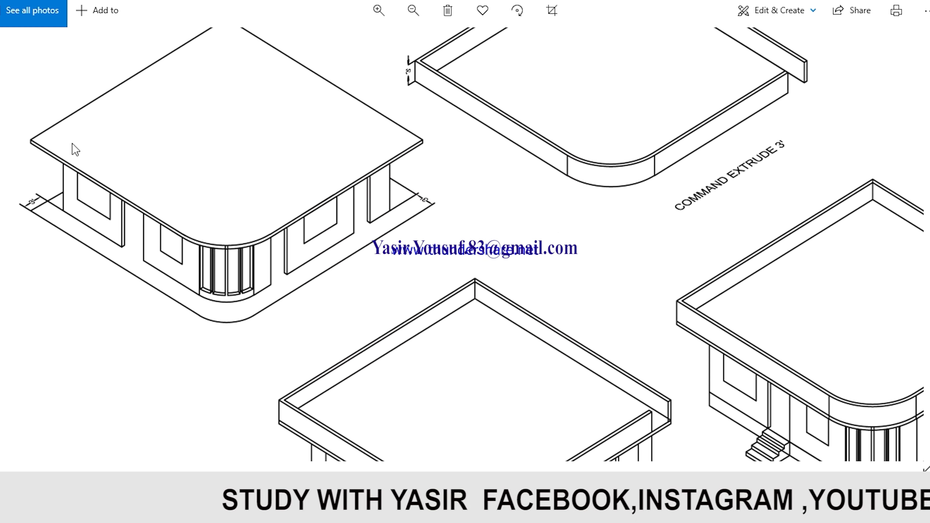
scroll(225, 178, "down", 1)
left_click_drag(224, 179, 278, 189)
scroll(654, 168, "up", 1)
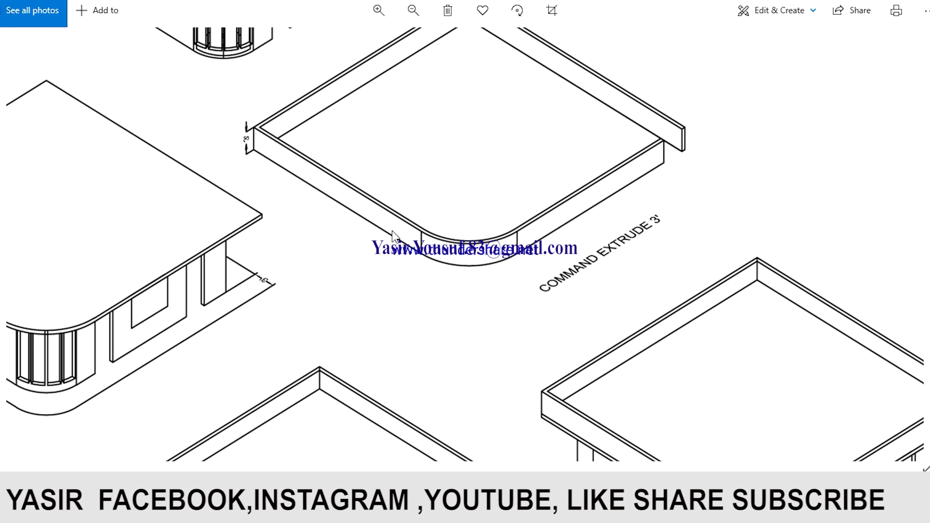
scroll(423, 210, "down", 2)
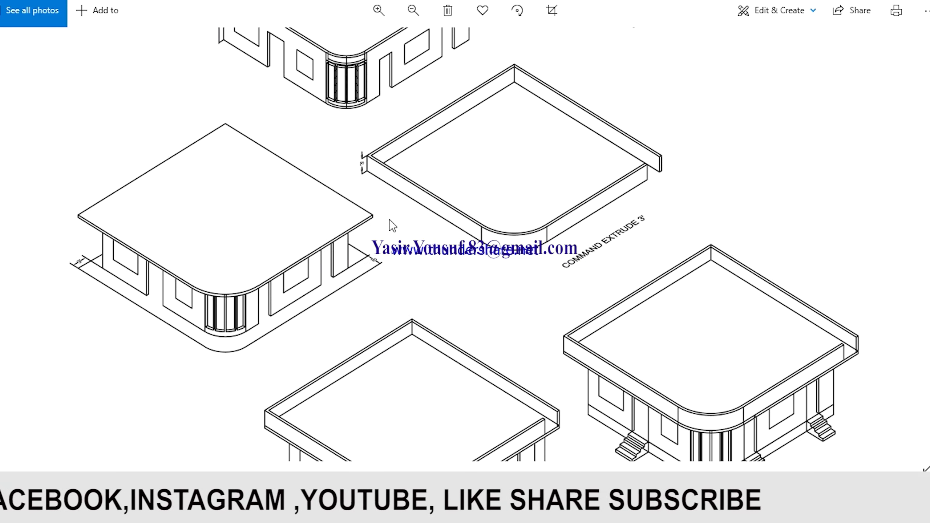
scroll(644, 147, "up", 1)
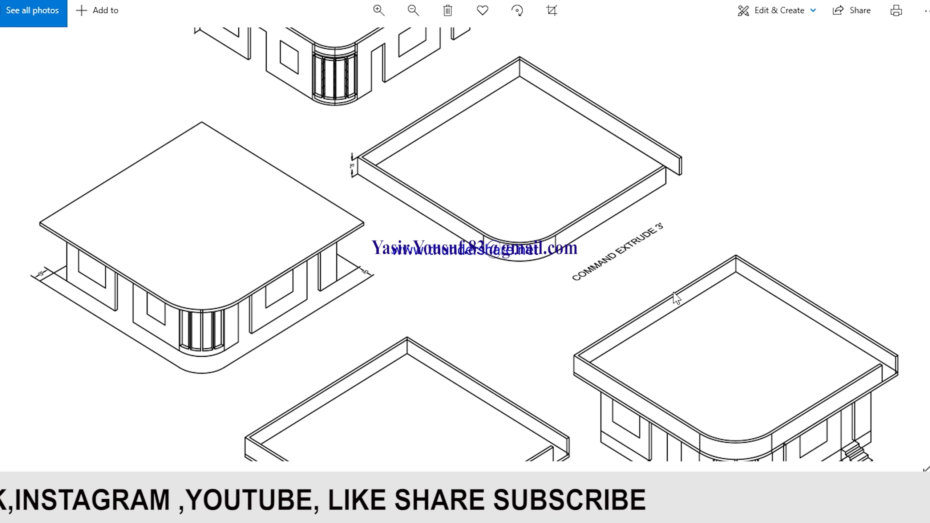
left_click_drag(679, 293, 505, 168)
scroll(893, 237, "up", 2)
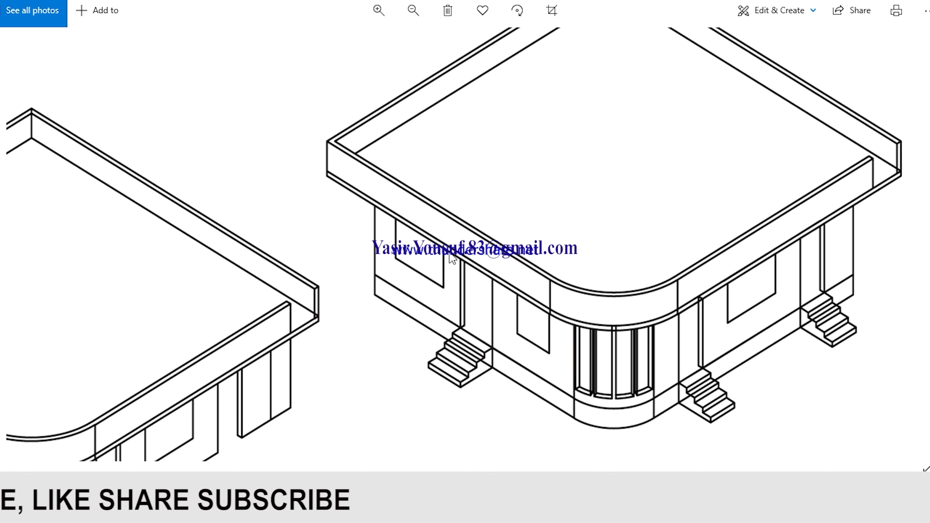
scroll(634, 297, "down", 1)
scroll(499, 162, "down", 3)
scroll(600, 182, "up", 2)
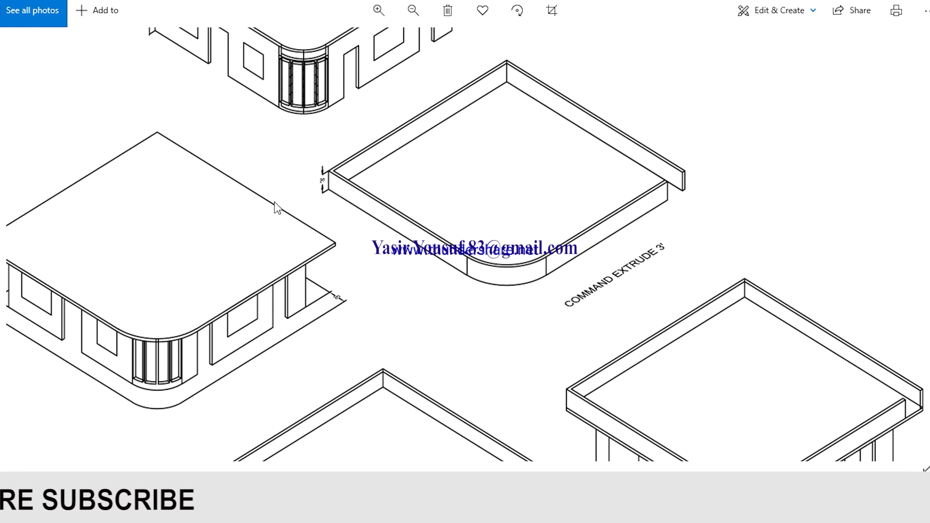
scroll(344, 177, "down", 1)
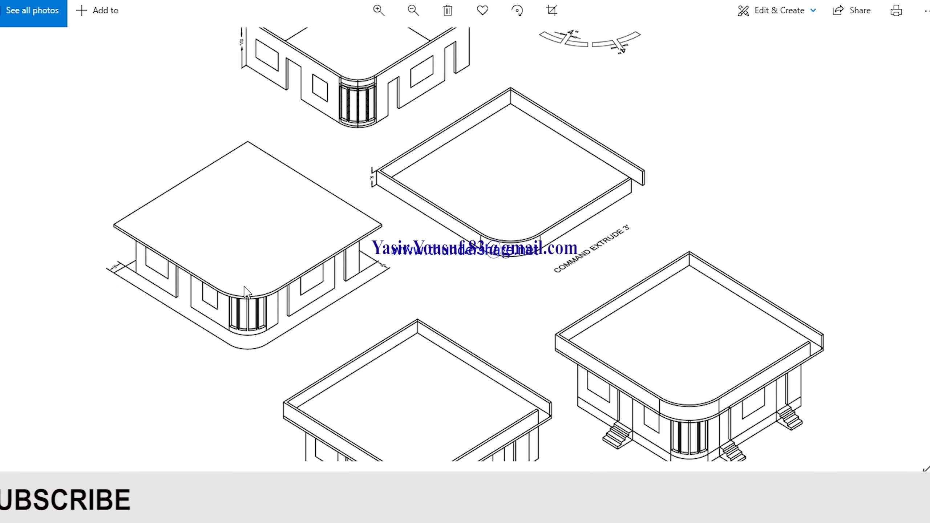
scroll(328, 198, "down", 1)
scroll(613, 344, "up", 4)
scroll(357, 276, "down", 3)
scroll(364, 246, "up", 4)
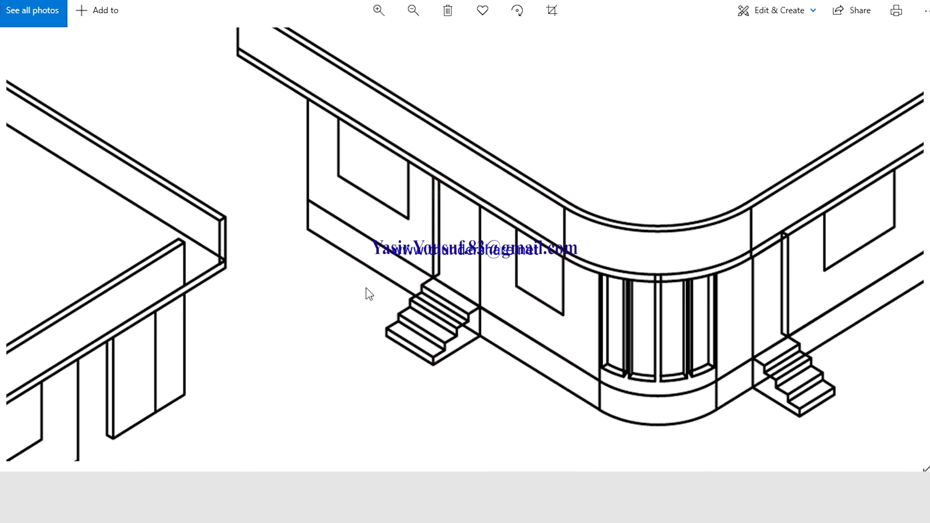
scroll(484, 352, "up", 2, "ctrl")
scroll(484, 353, "up", 2, "ctrl")
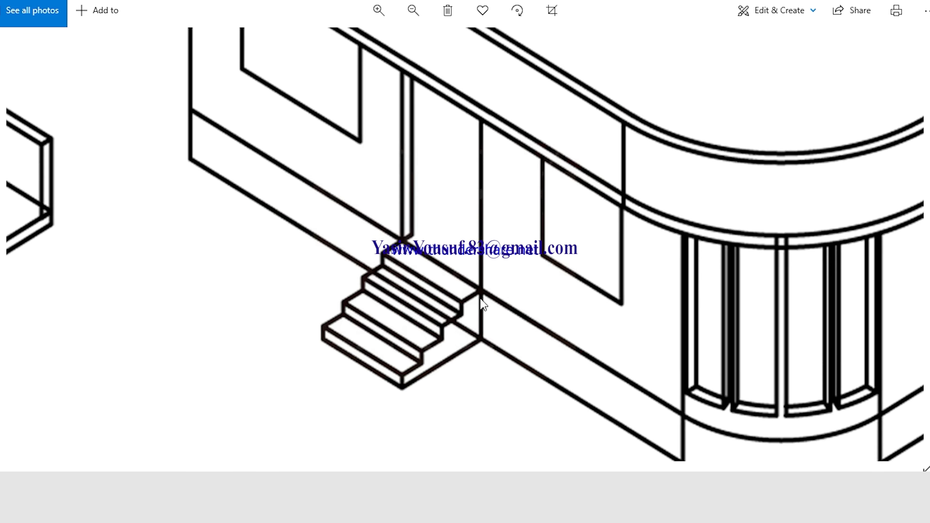
scroll(484, 353, "up", 1, "ctrl")
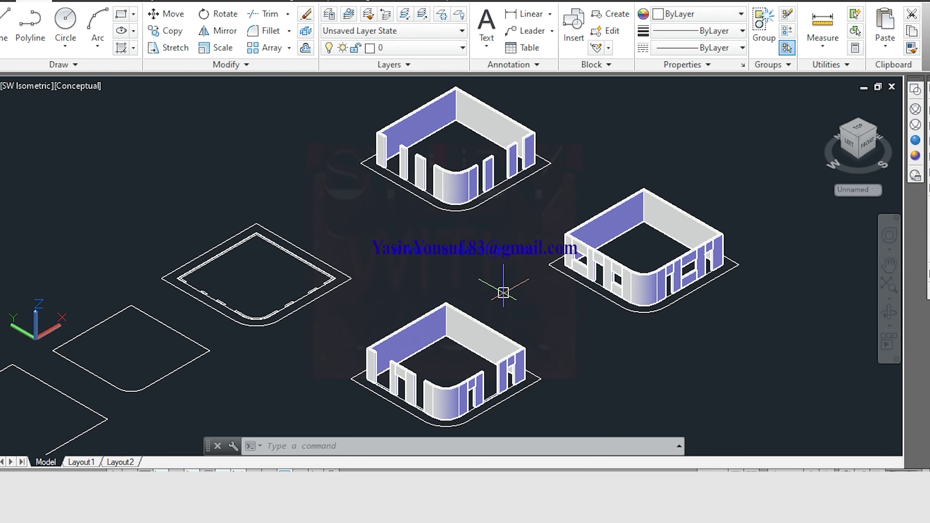
middle_click_drag(451, 274, 391, 289)
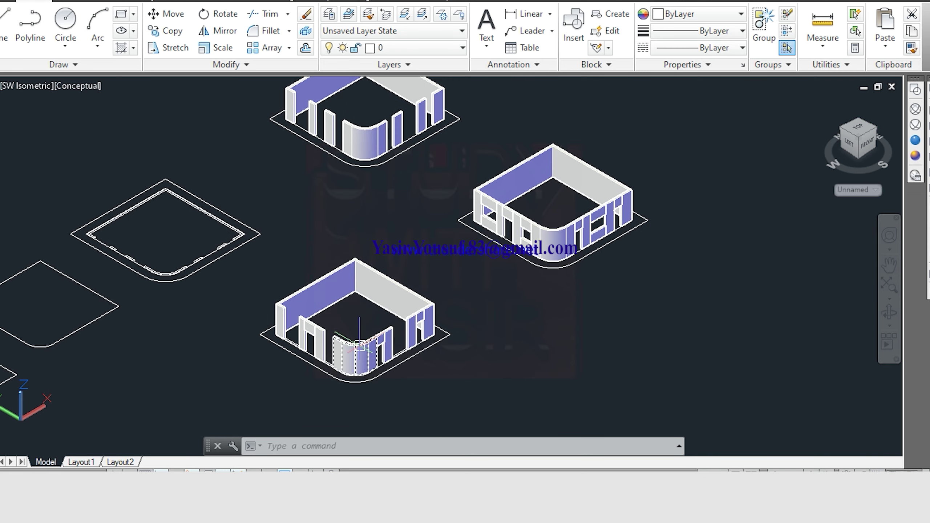
Zoom in on one walled model and clear any running command.
middle_click_drag(456, 344, 240, 387)
scroll(339, 260, "up", 3)
scroll(339, 260, "up", 2)
scroll(348, 272, "up", 1)
scroll(322, 220, "up", 1)
scroll(354, 286, "up", 2)
scroll(354, 286, "up", 2)
key("Escape")
key("Escape")
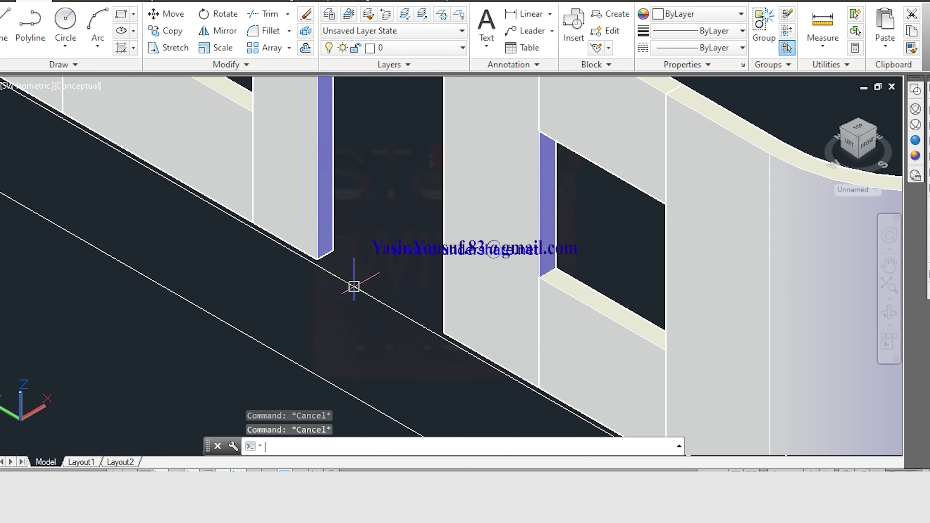
key("Escape")
Extrude the base outline under the walls downward into a plinth.
type("EXT")
key("Return")
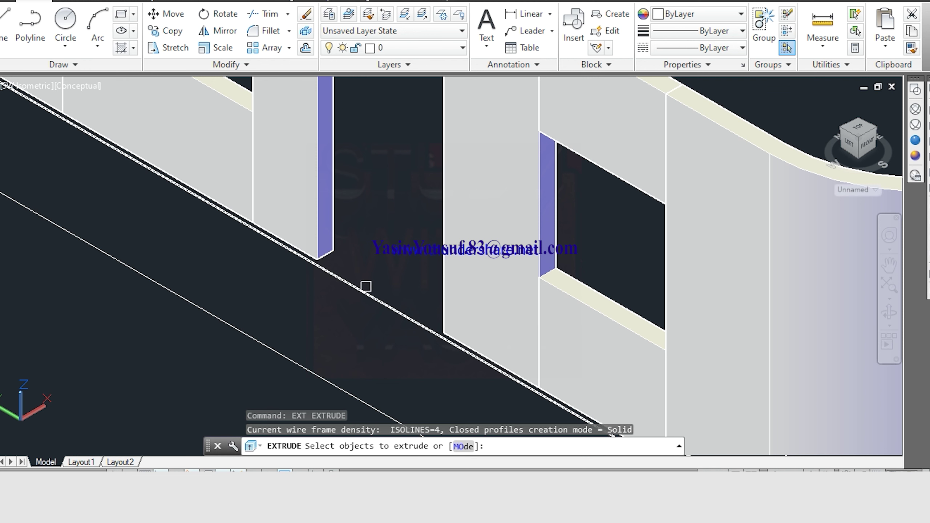
left_click(360, 289)
key("Return")
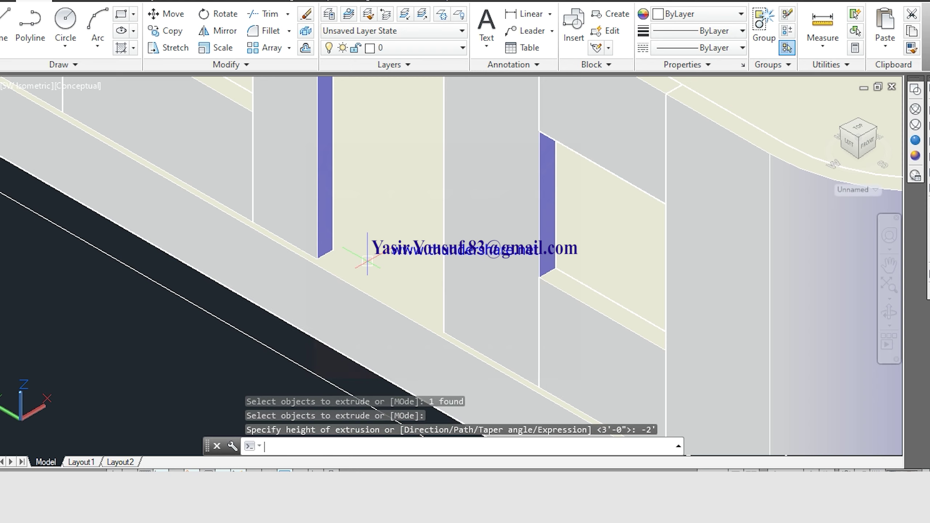
key("Return")
scroll(368, 257, "down", 2)
scroll(384, 286, "down", 3)
scroll(406, 316, "down", 2)
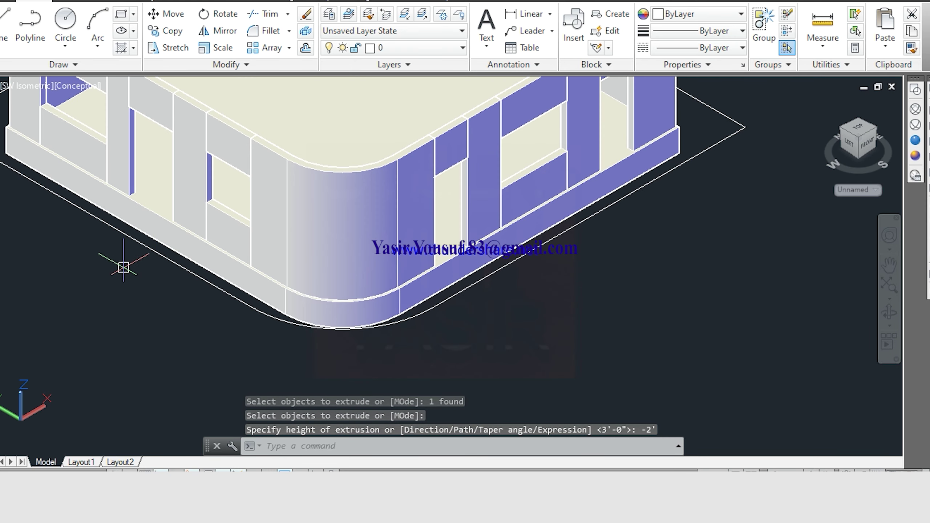
scroll(181, 275, "down", 3)
middle_click_drag(224, 316, 311, 305)
Extrude the outer rounded slab outline to a height of 6.
scroll(202, 232, "up", 2)
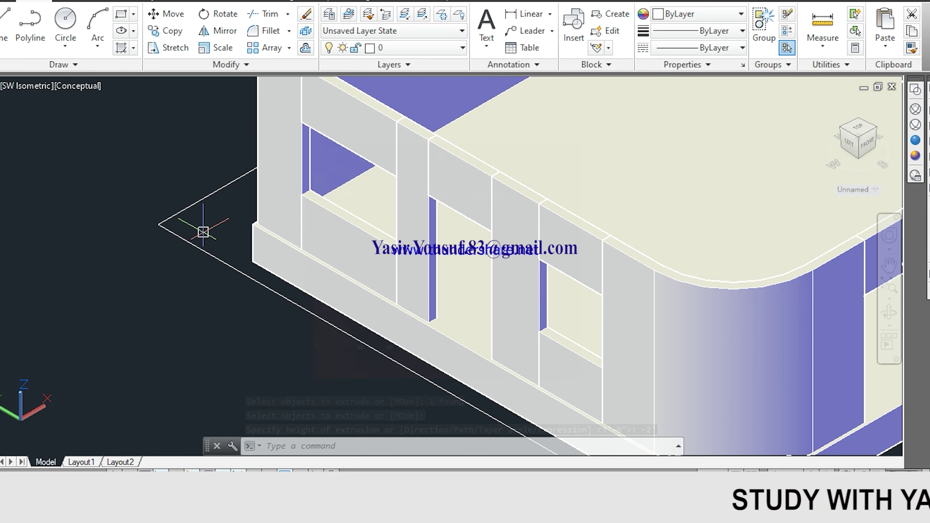
key("Escape")
key("Escape")
key("Escape")
type("EX")
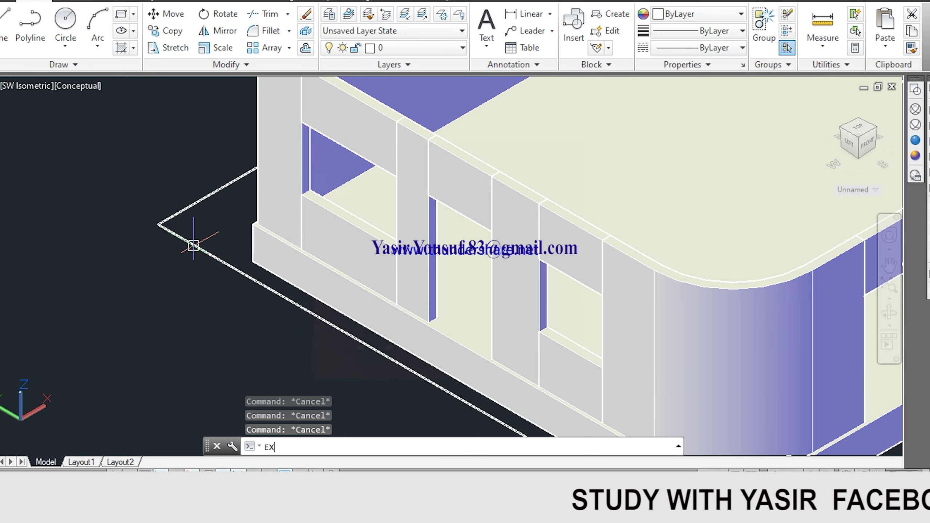
type("T")
key("Return")
left_click(199, 247)
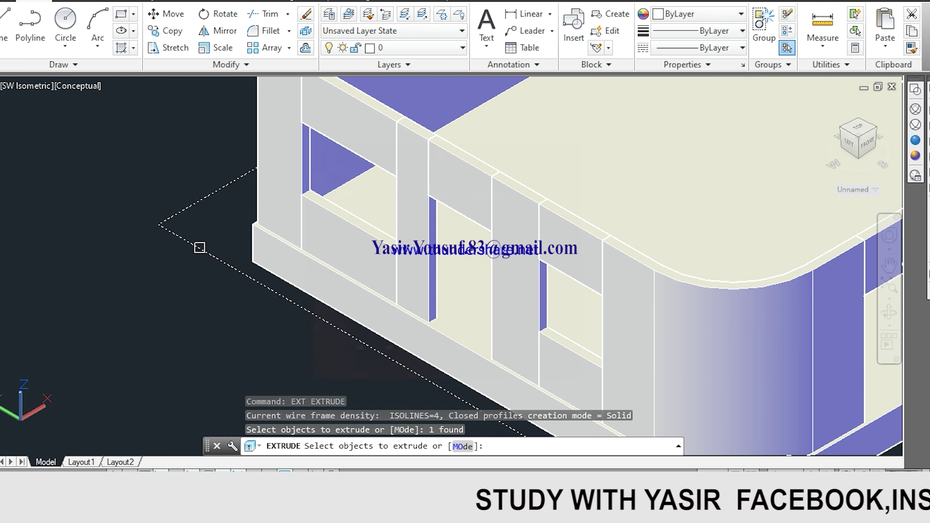
key("Return")
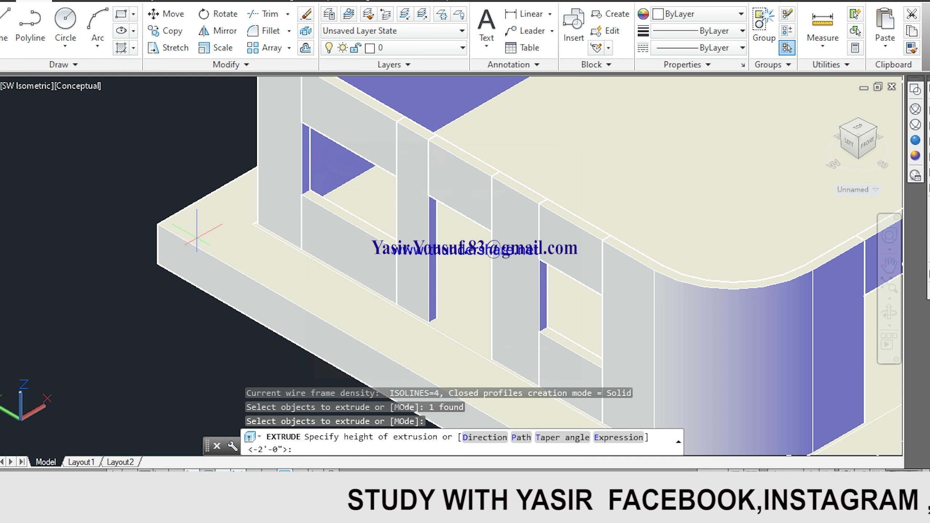
type("6")
key("Return")
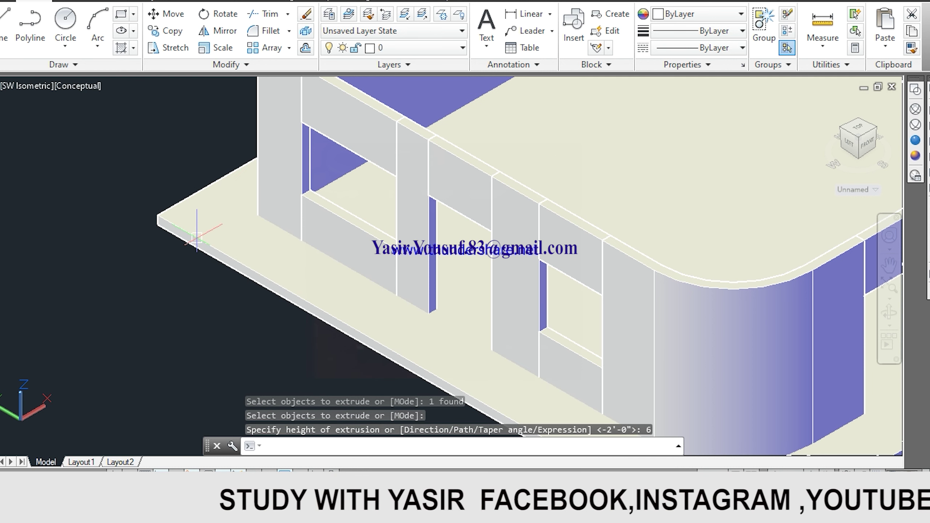
scroll(197, 238, "down", 4)
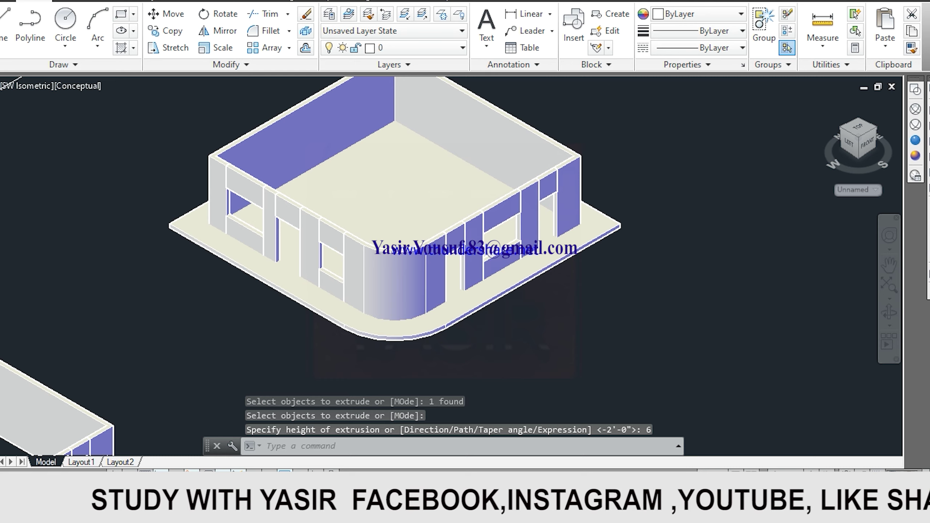
scroll(527, 328, "up", 2)
scroll(525, 292, "up", 2)
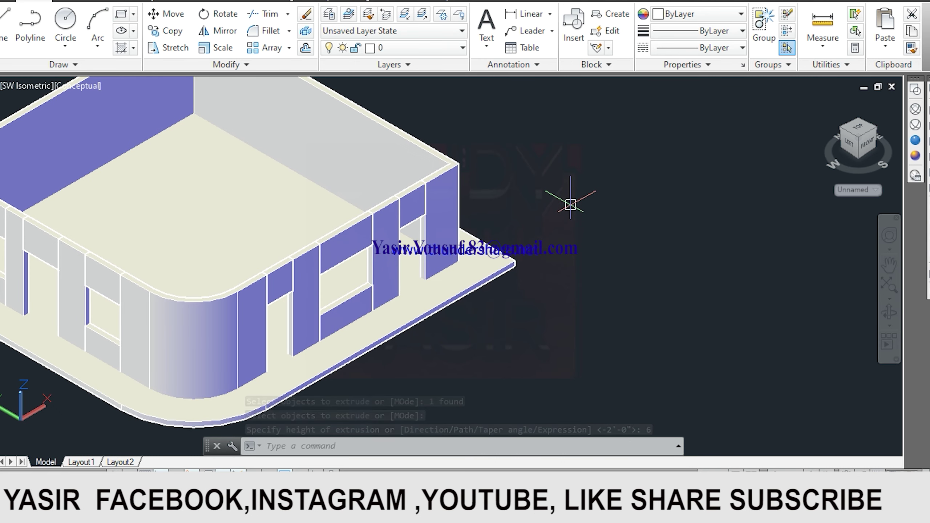
Move the rounded slab 10' upward so it sits on the walls as the roof slab.
type("m")
key("Return")
left_click(546, 201)
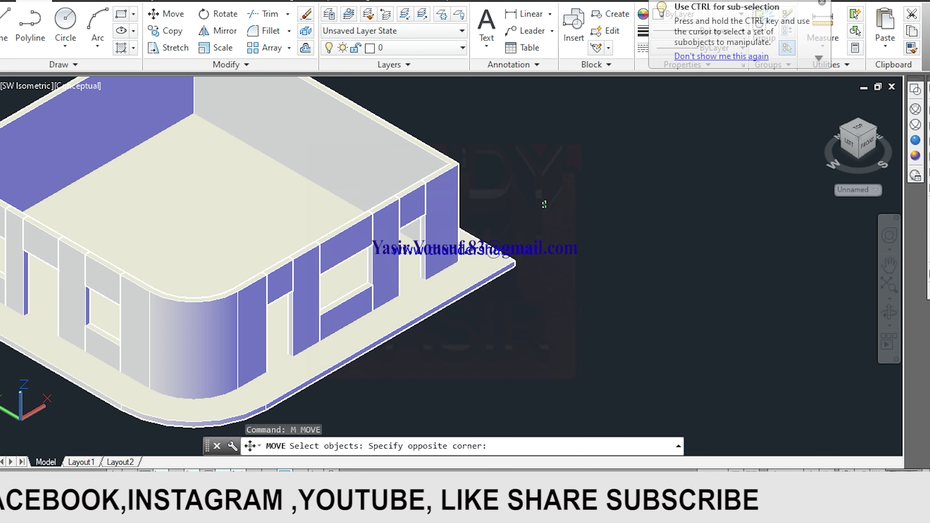
left_click(493, 311)
key("Return")
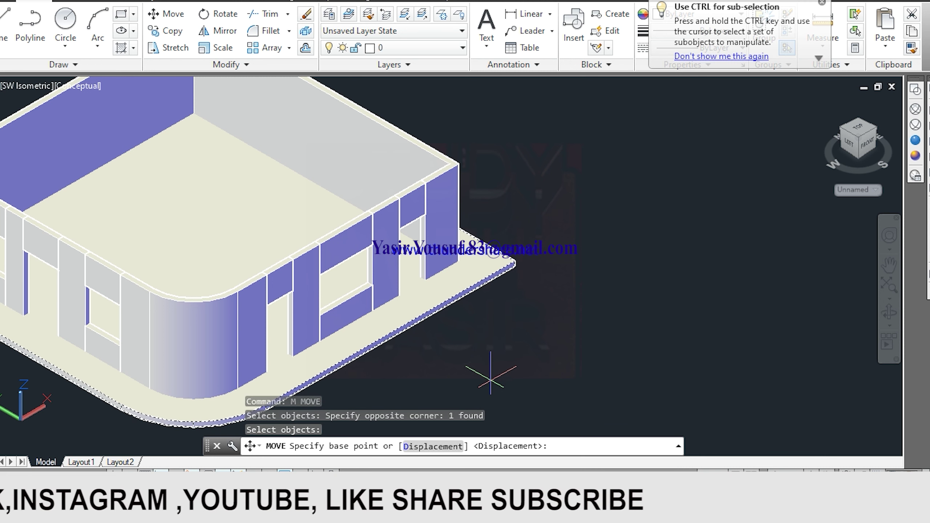
left_click(491, 375)
type("10'")
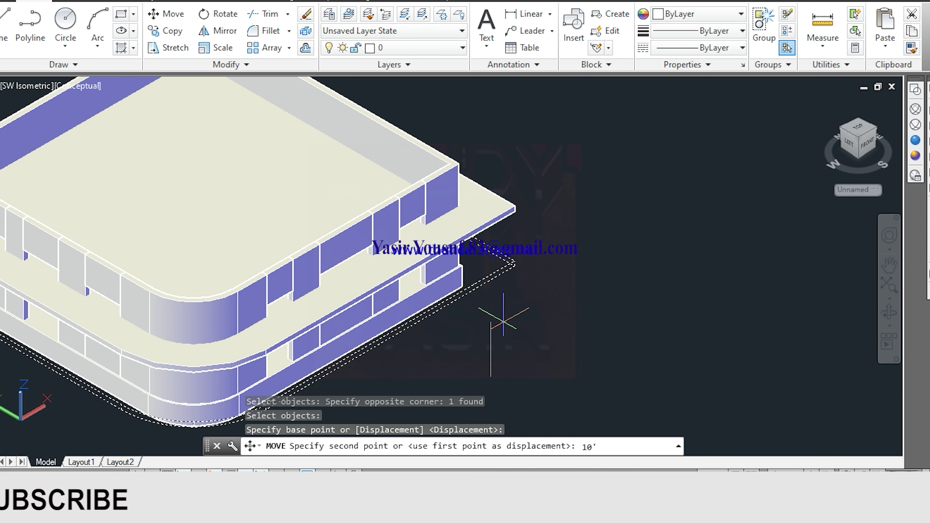
key("Return")
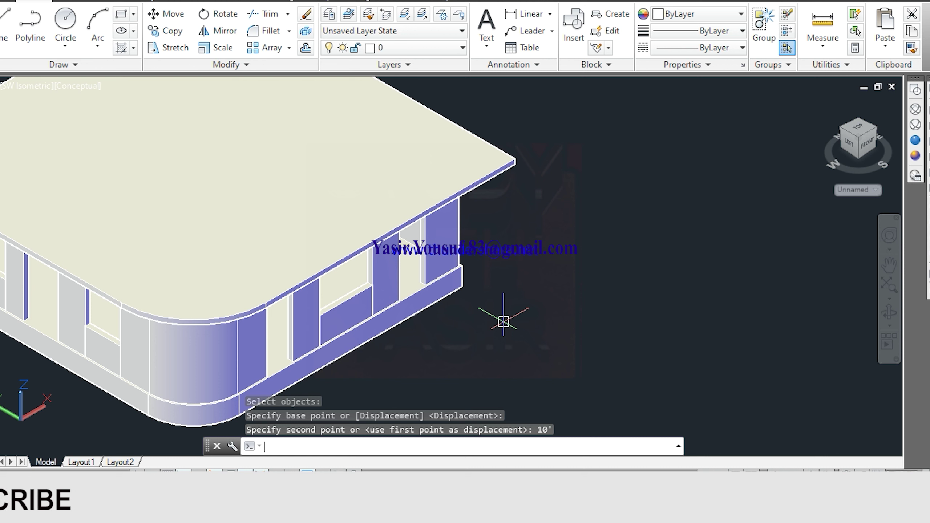
scroll(503, 321, "down", 5)
scroll(294, 271, "up", 4)
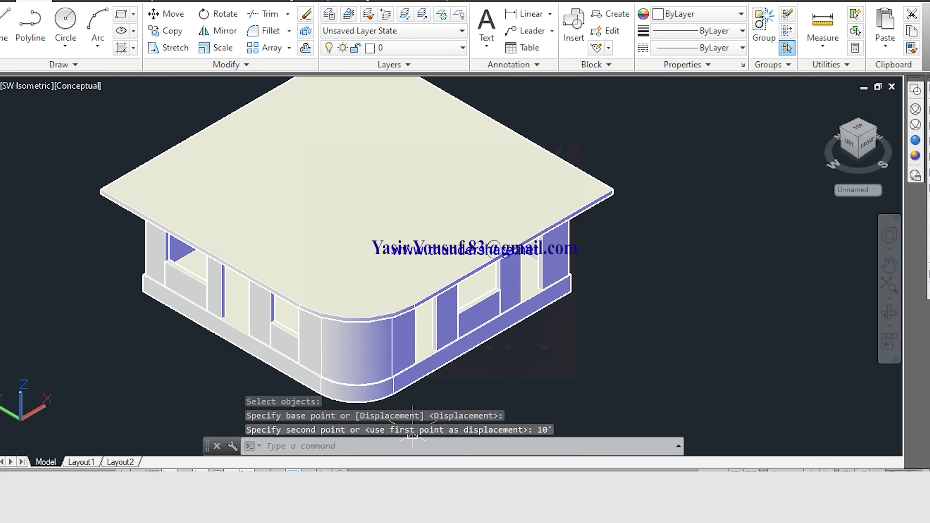
scroll(134, 280, "up", 1)
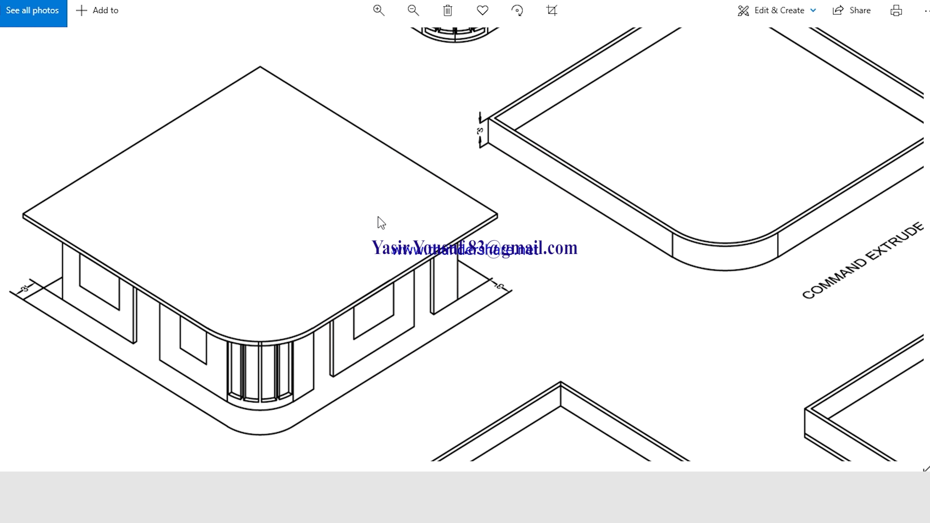
Zoom the Photos reference sketch, then return to AutoCAD and pan to the flat outlines.
scroll(381, 222, "down", 1)
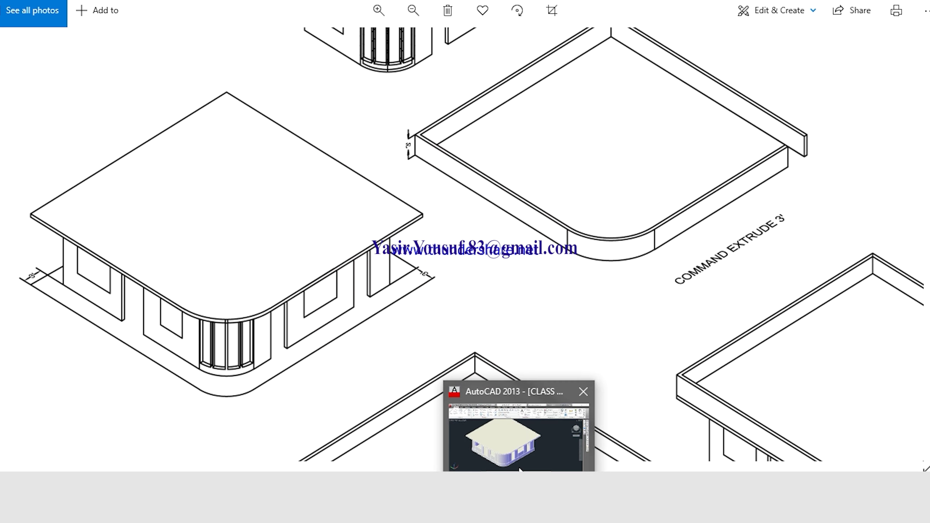
left_click(519, 432)
scroll(408, 219, "down", 5)
middle_click_drag(408, 219, 572, 167)
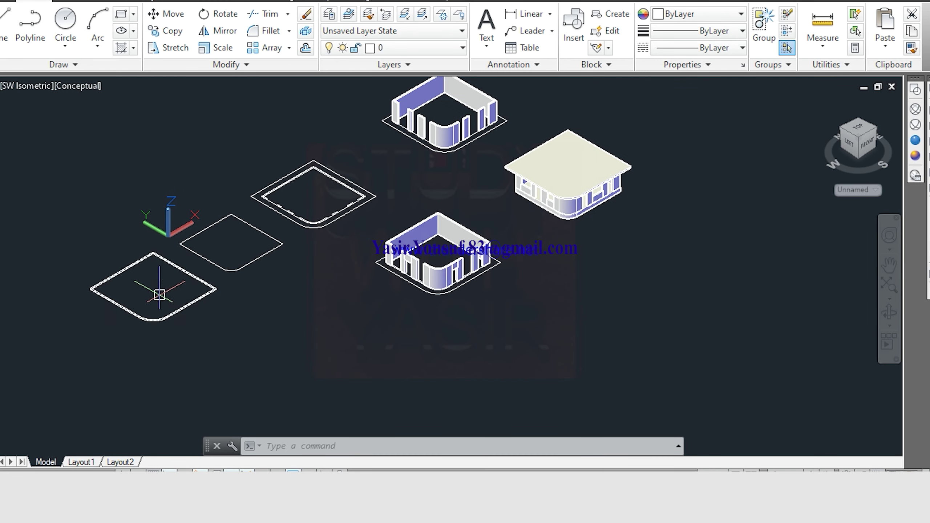
Switch to Top view and offset the roof outline inward for the 6" parapet line.
scroll(160, 291, "up", 2)
scroll(129, 291, "up", 3)
mouse_move(129, 291)
middle_mouse_down()
mouse_move(224, 273)
mouse_move(289, 288)
middle_mouse_up()
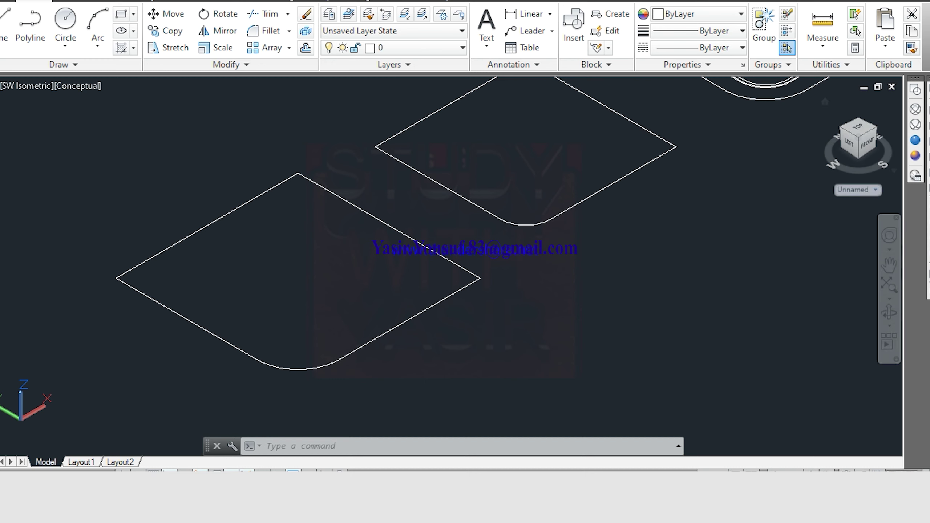
left_click(856, 128)
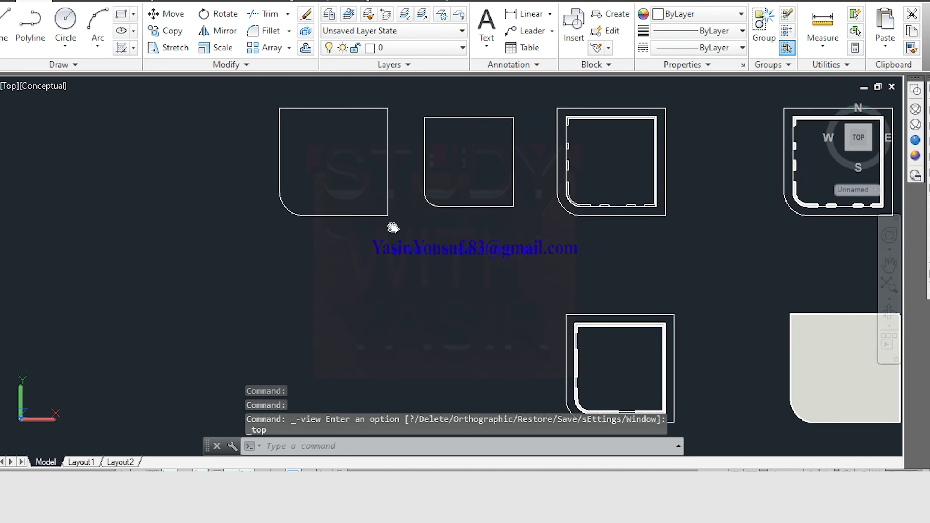
scroll(172, 181, "up", 3)
key("Escape")
key("Escape")
key("Escape")
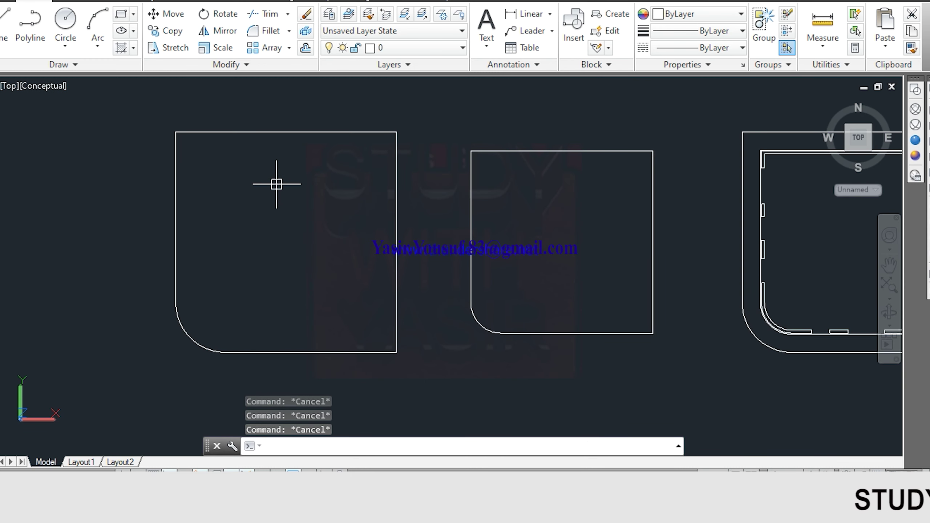
type("o")
key("Return")
key("Return")
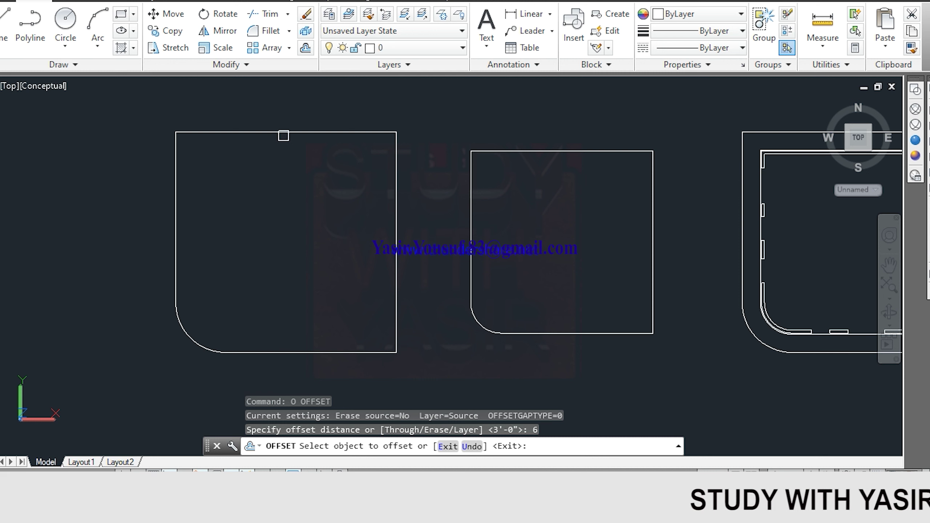
left_click(281, 133)
left_click(281, 238)
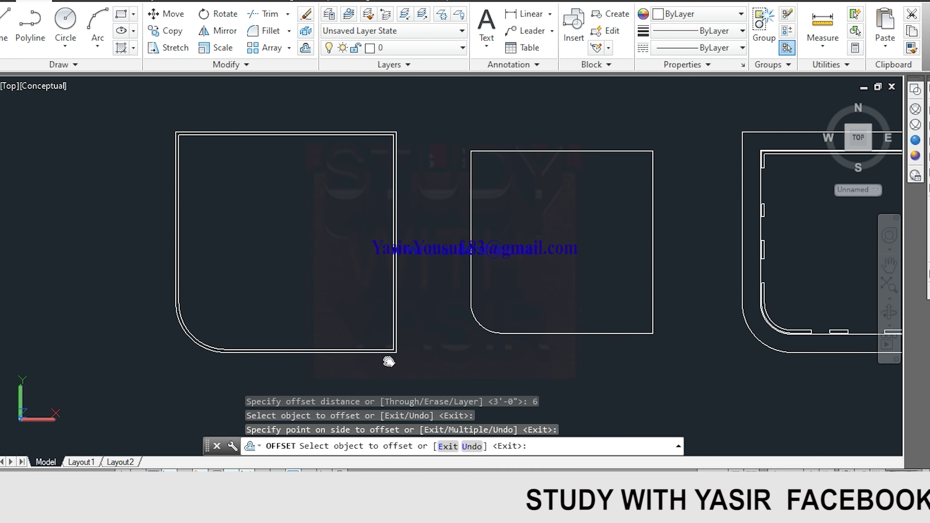
scroll(394, 264, "up", 3)
scroll(421, 250, "up", 2)
key("Escape")
key("Escape")
Draw a vertical line straight down from the outline corner.
type("l")
key("Return")
scroll(420, 239, "up", 3)
left_click(402, 221)
left_click(403, 345)
key("Escape")
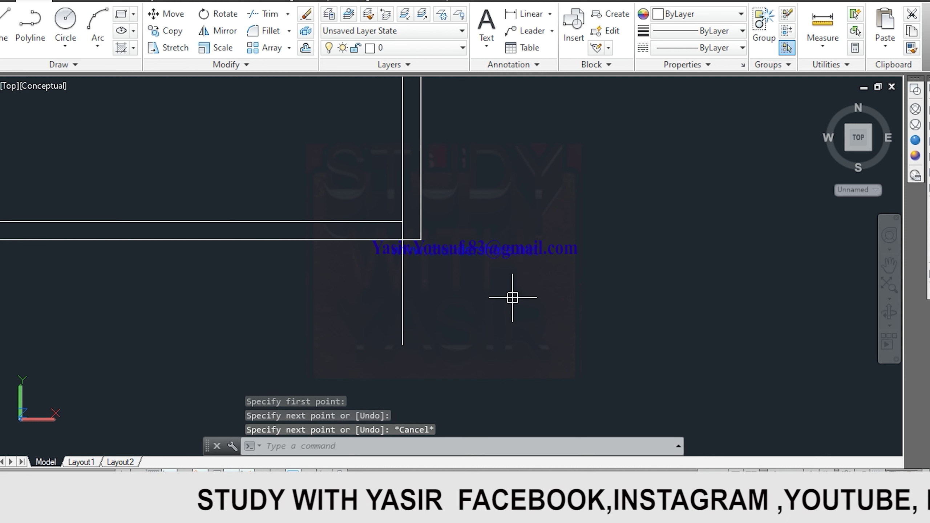
Offset the vertical line 6" and then 3' to the left.
type("o")
key("Return")
type("6")
key("Return")
left_click(403, 276)
left_click(331, 285)
key("Escape")
key("Escape")
key("Escape")
type("o")
key("Return")
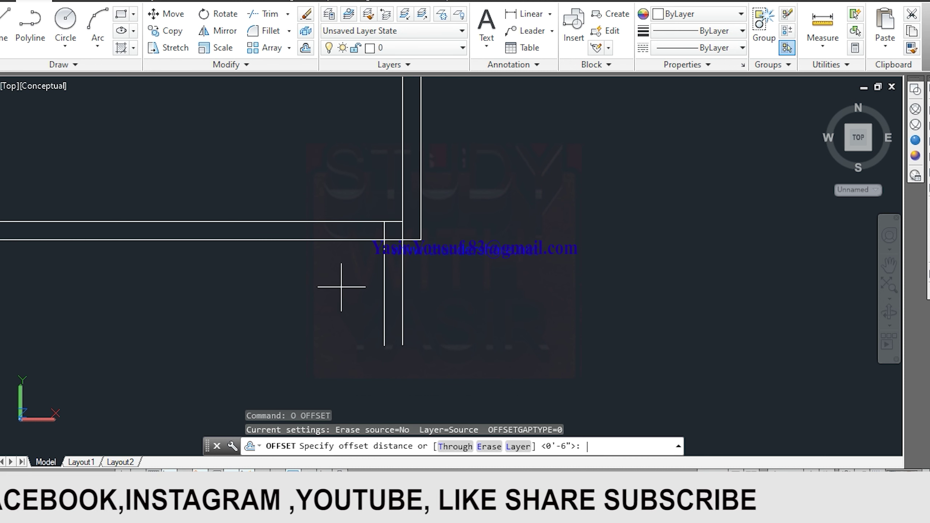
type("3'")
key("Return")
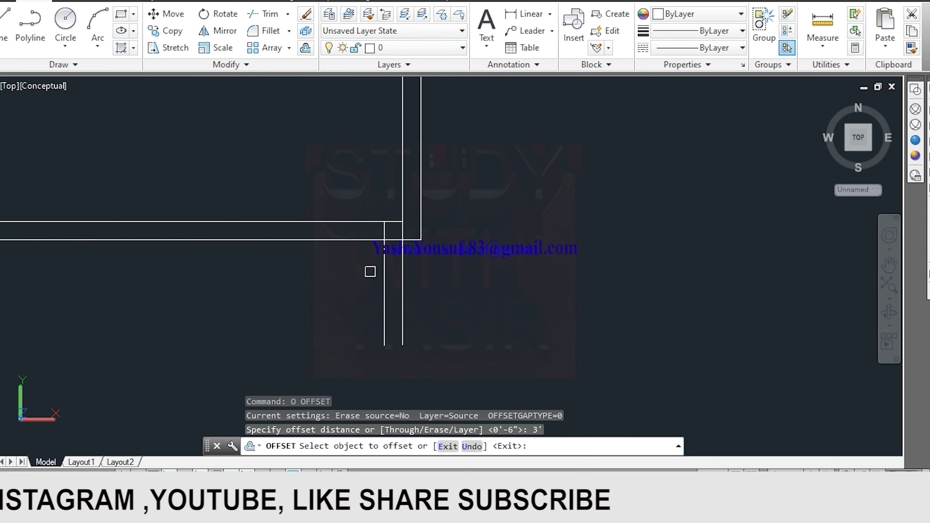
left_click(383, 268)
left_click(304, 270)
key("Escape")
key("Escape")
Trim the 3' opening out of the wall lines and erase the leftover cutting line.
type("tr")
key("Return")
key("Return")
left_click(379, 198)
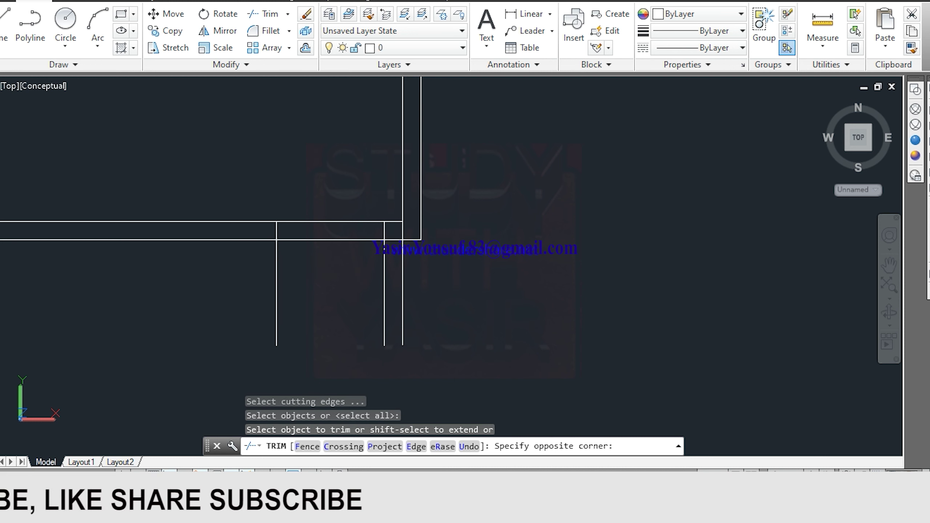
left_click(321, 281)
scroll(372, 267, "up", 2)
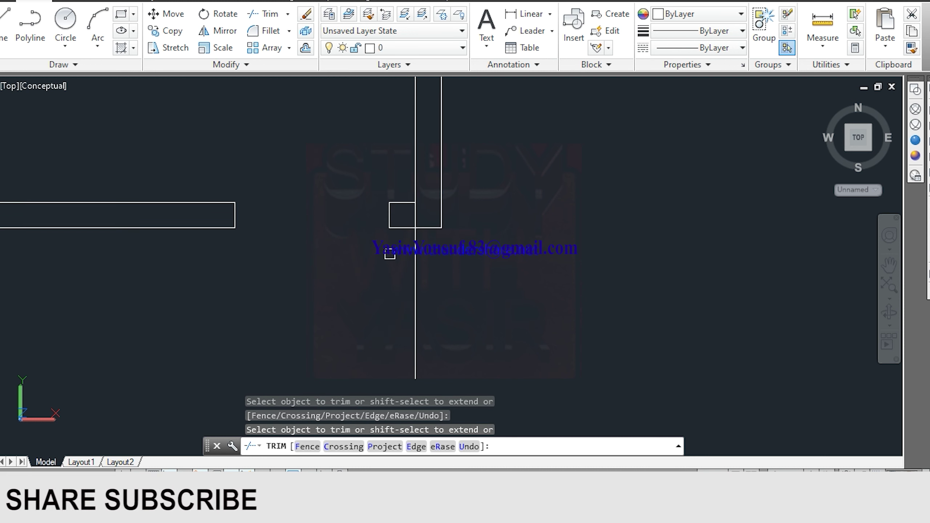
key("Escape")
type("e")
key("Return")
left_click_drag(462, 292, 384, 301)
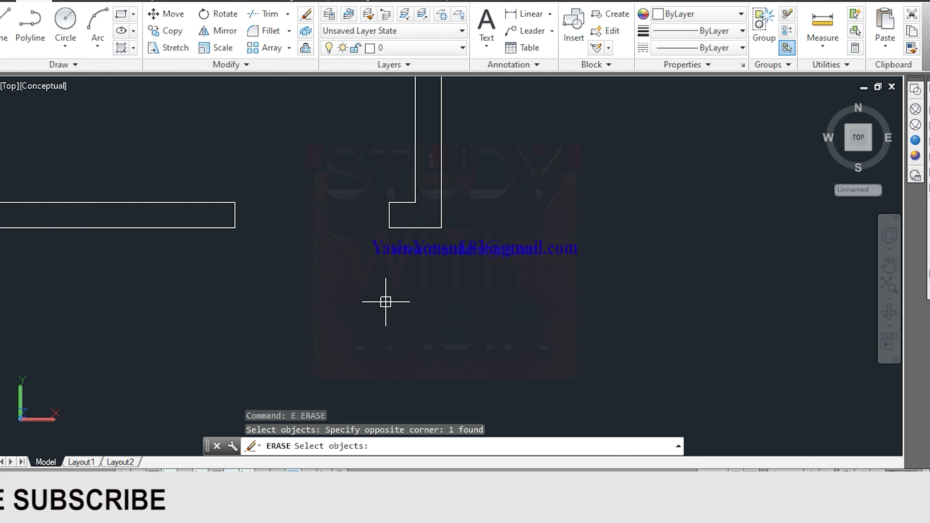
key("Return")
key("Escape")
scroll(477, 309, "down", 5)
scroll(417, 310, "down", 2)
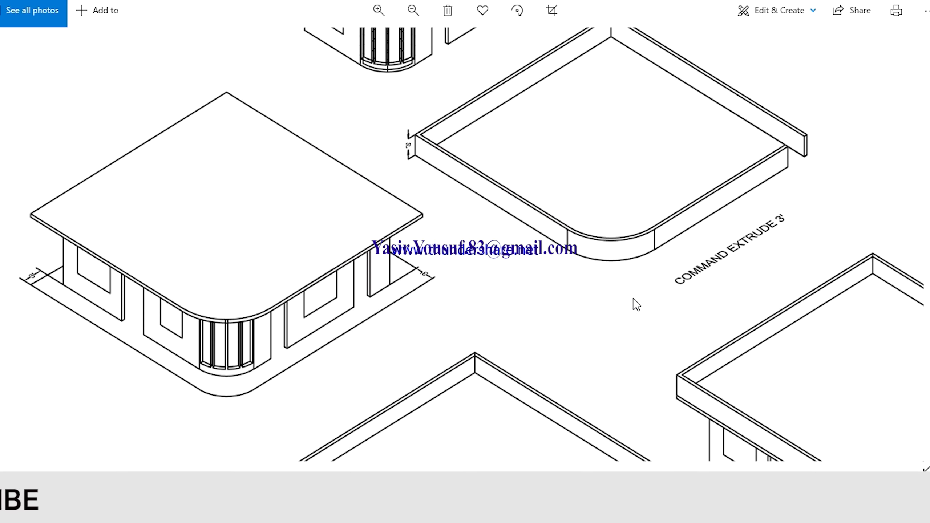
left_click_drag(636, 304, 493, 366)
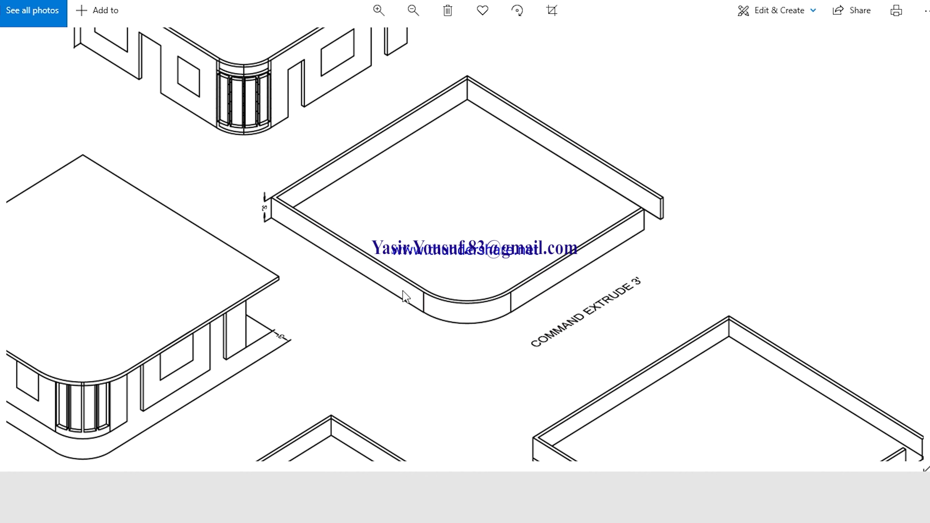
Zoom in on the 3' parapet height in the Photos reference, then go back to AutoCAD.
left_click_drag(404, 295, 441, 256)
scroll(304, 176, "up", 3)
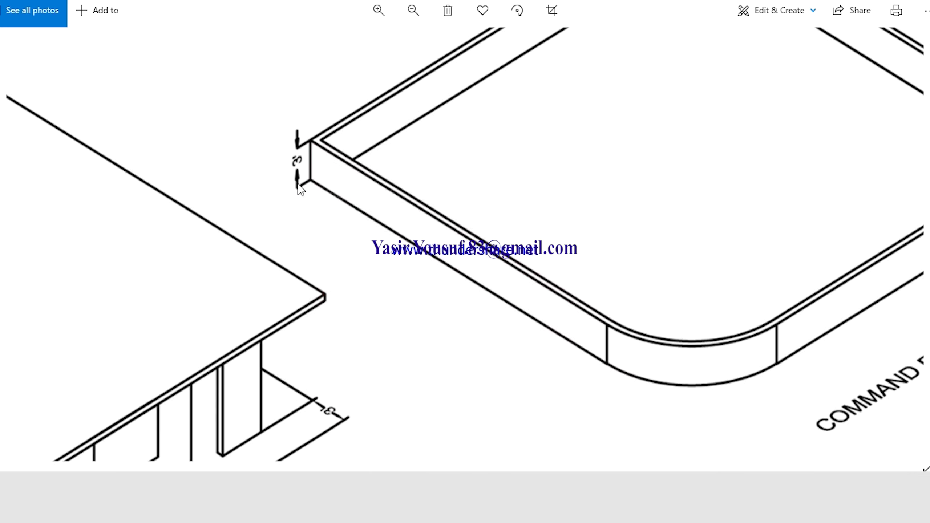
scroll(306, 223, "down", 3)
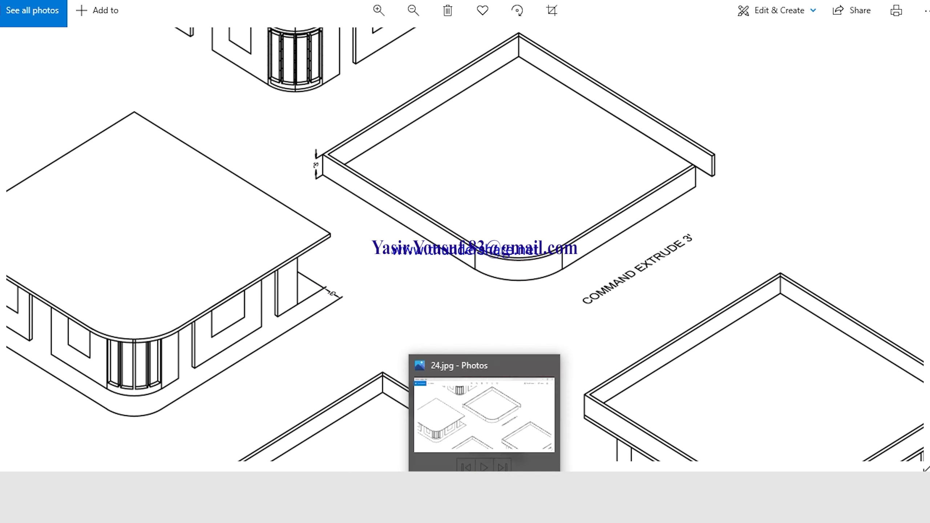
left_click(500, 418)
scroll(355, 272, "down", 4)
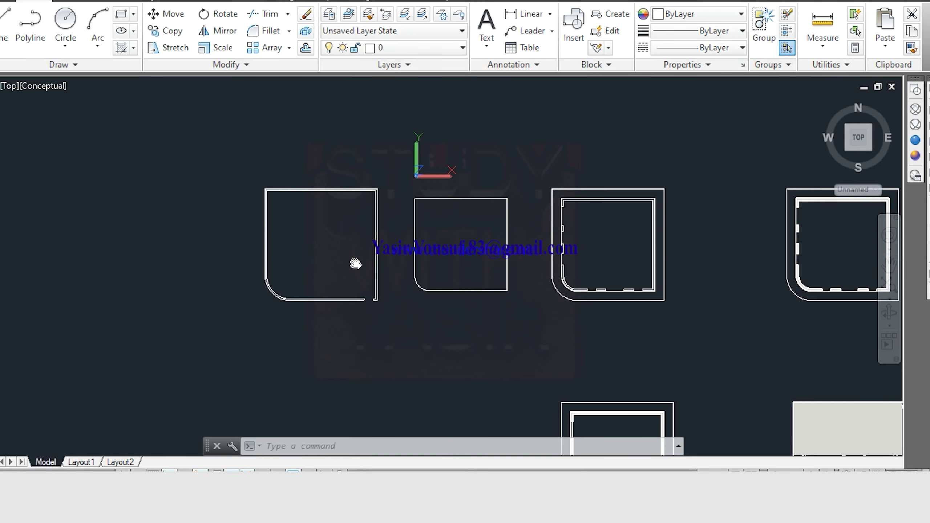
Use BOUNDARY (BO), picking inside the left rounded double-line outline, to create one closed polyline.
scroll(355, 264, "up", 2)
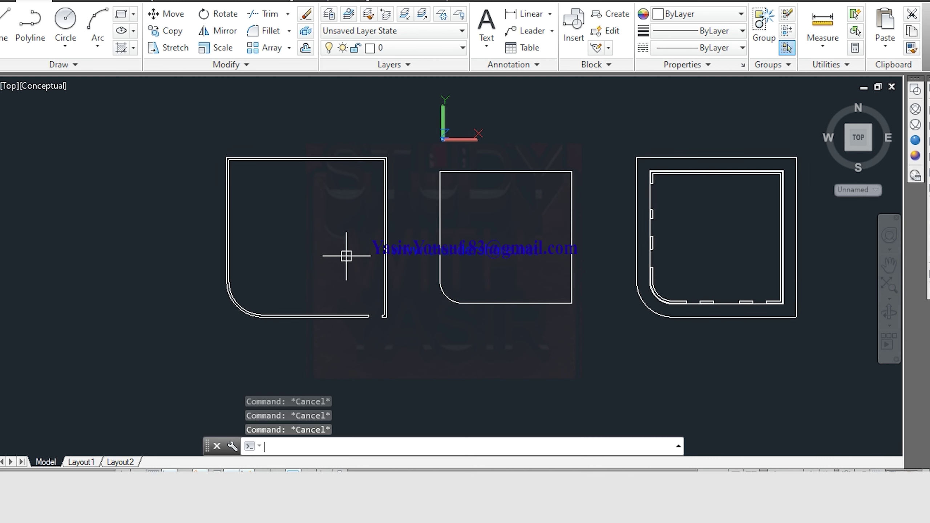
type("bo")
key("Return")
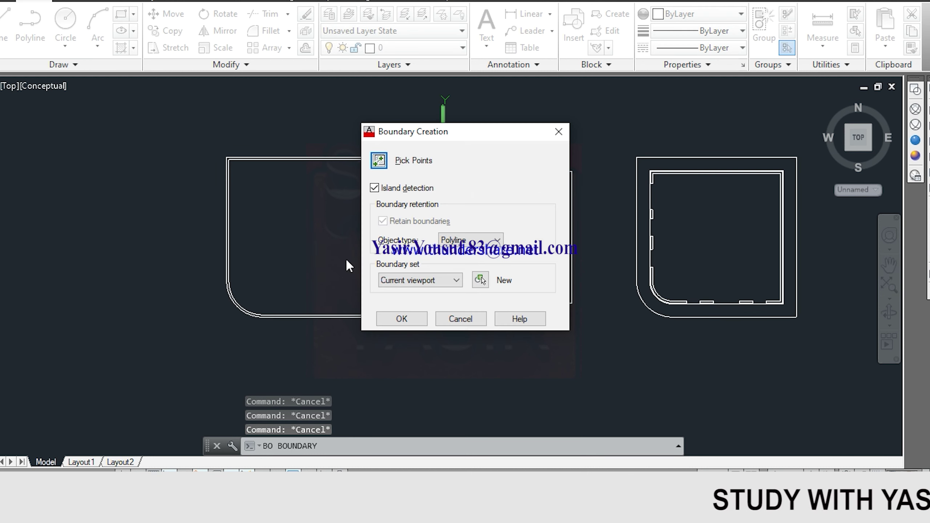
left_click(376, 165)
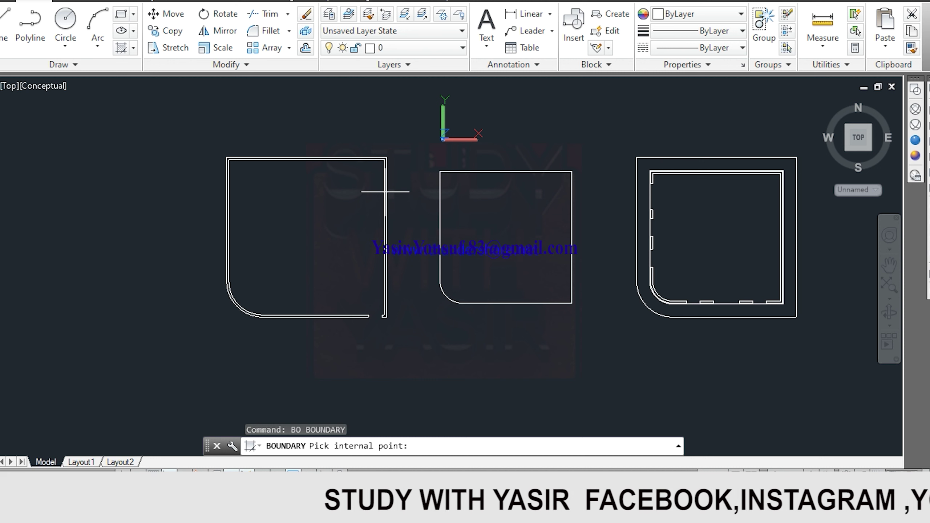
scroll(387, 200, "up", 6)
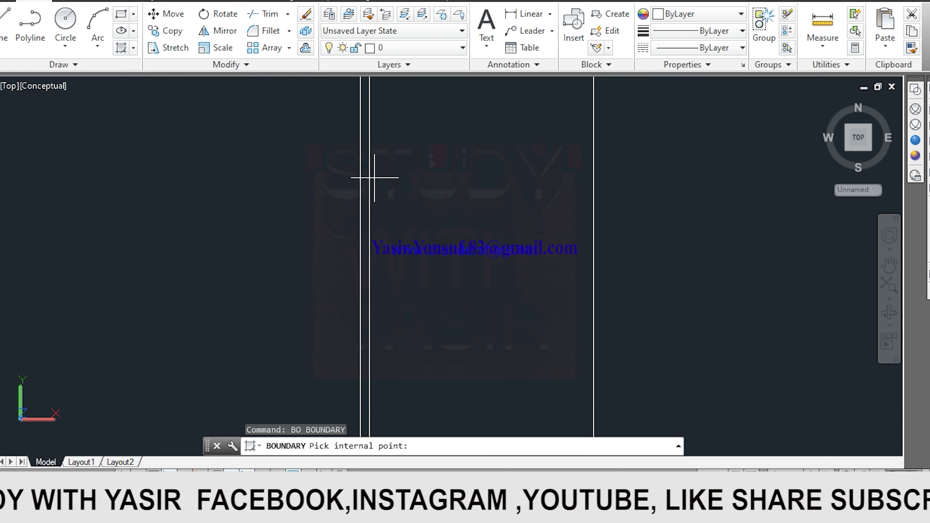
scroll(369, 157, "up", 3)
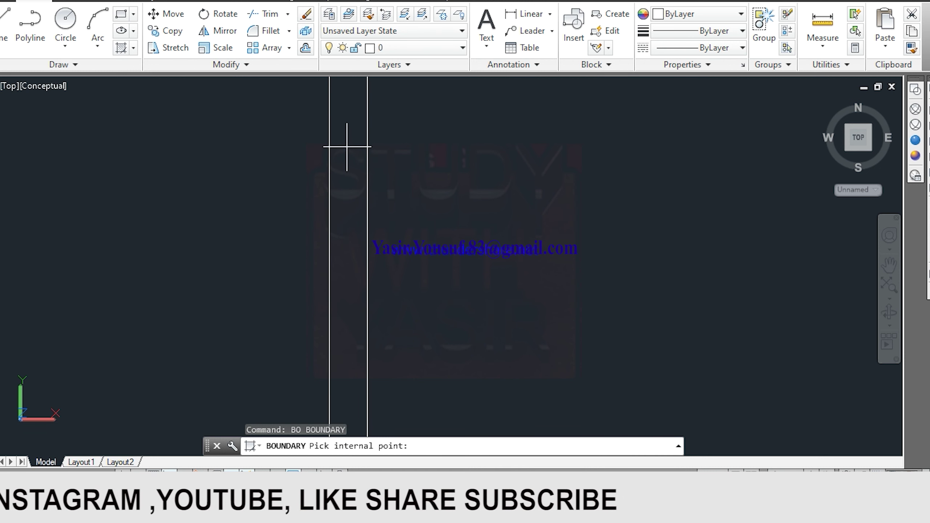
scroll(346, 146, "down", 3)
scroll(346, 146, "down", 2)
scroll(347, 147, "down", 2)
scroll(353, 158, "up", 2)
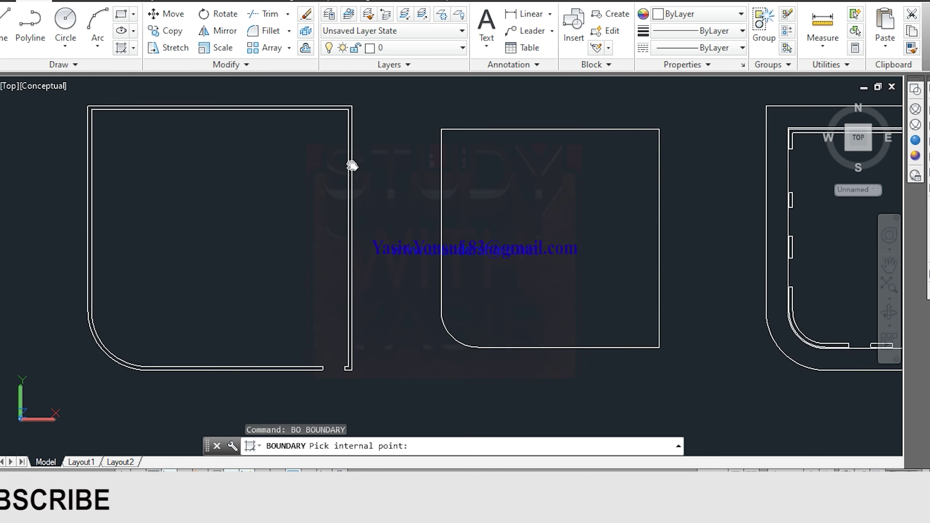
scroll(348, 149, "up", 2)
scroll(347, 158, "down", 2)
scroll(346, 161, "down", 2)
scroll(351, 156, "up", 2)
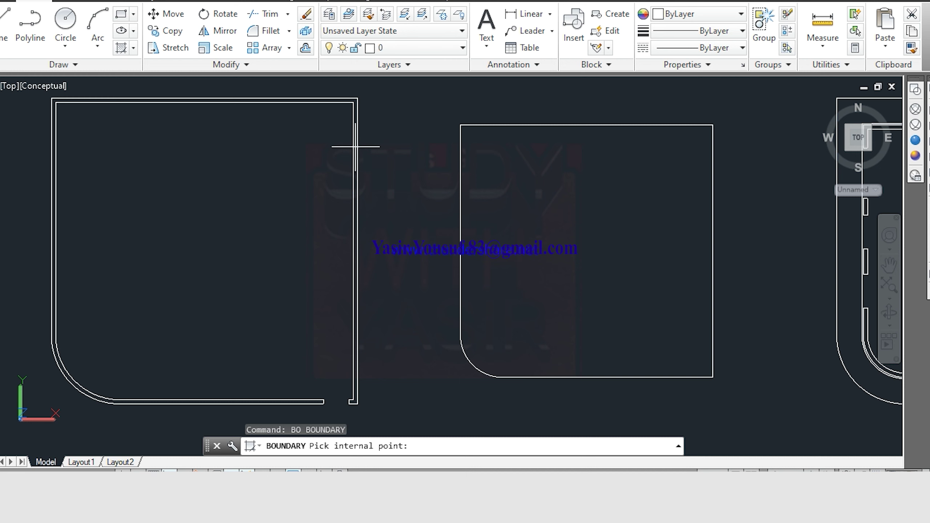
left_click(355, 146)
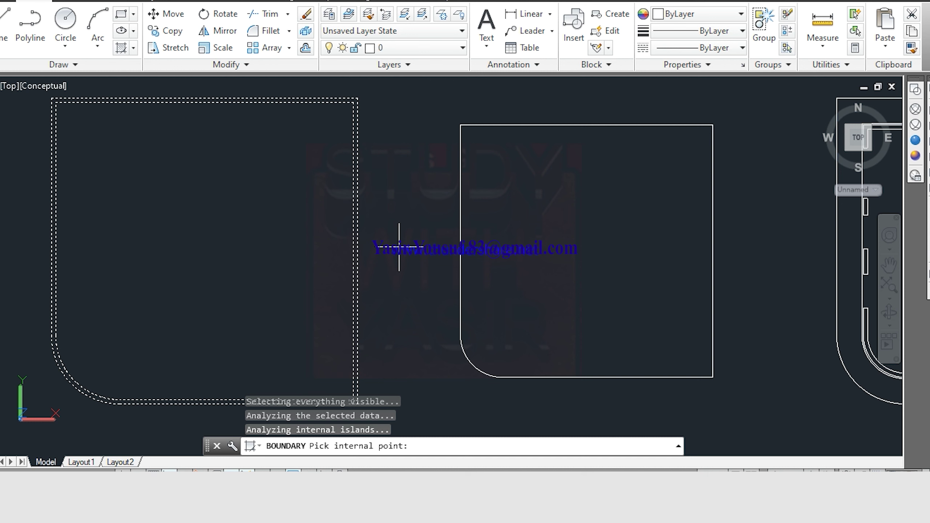
key("Return")
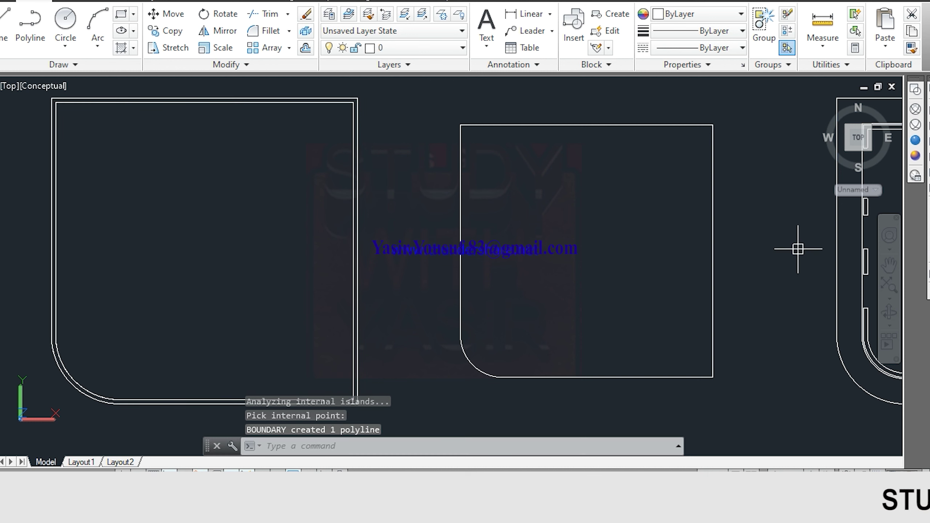
Abandon the first extrusion and erase the stray profile.
scroll(357, 301, "up", 3)
scroll(348, 293, "up", 2)
key("Escape")
key("Escape")
key("Escape")
type("EXT")
key("Return")
scroll(337, 260, "up", 2)
scroll(333, 256, "up", 2)
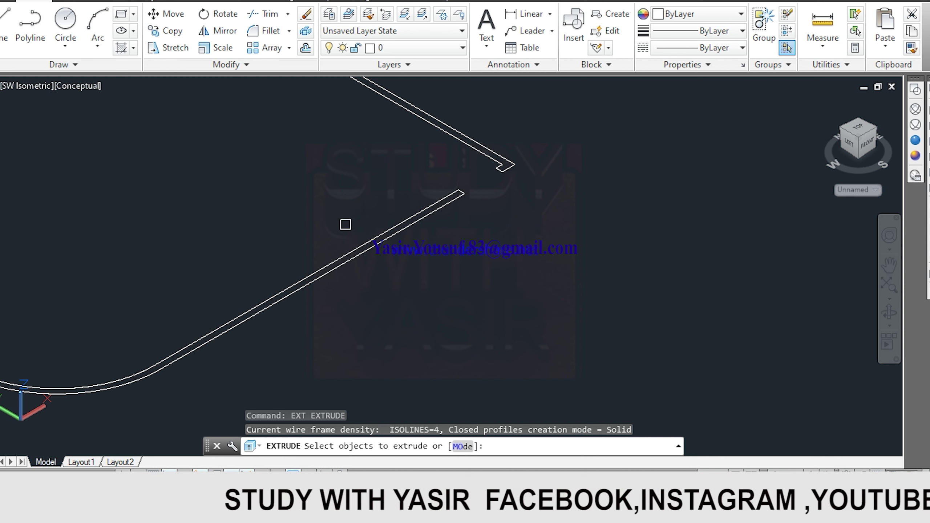
key("Escape")
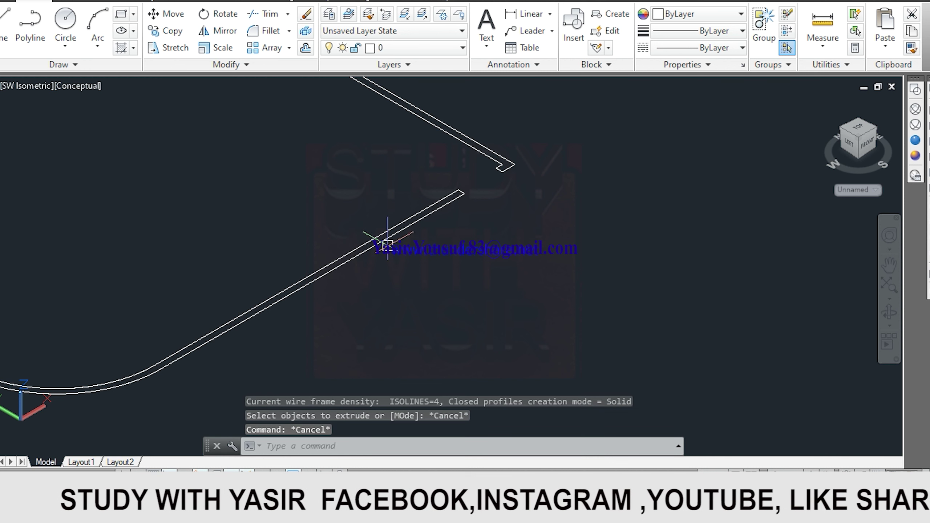
middle_click_drag(378, 238, 395, 308)
scroll(426, 245, "up", 2)
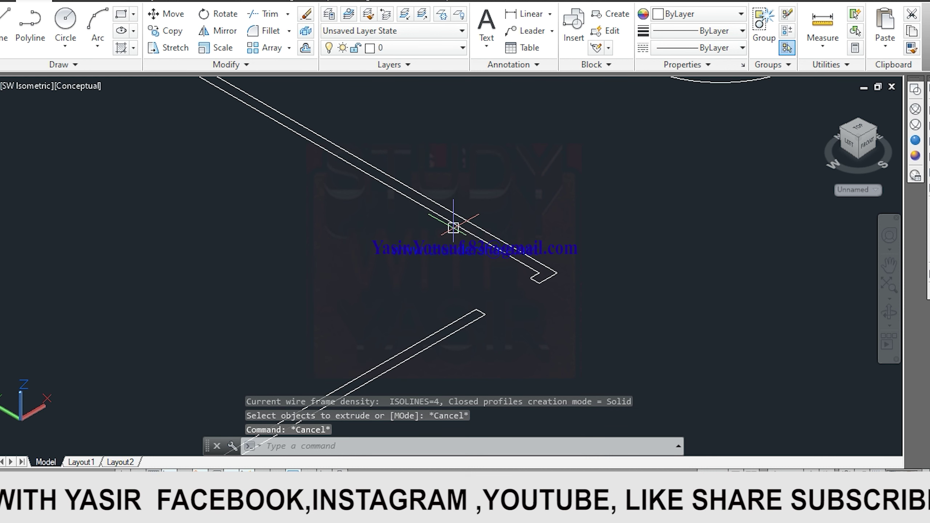
key("Escape")
key("Escape")
type("e")
key("Return")
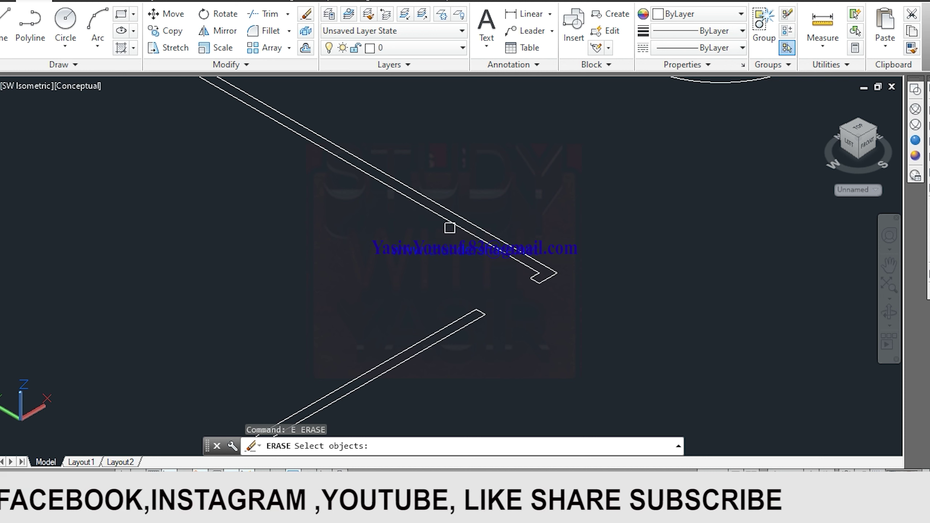
left_click(449, 225)
key("Return")
scroll(423, 242, "down", 2)
key("Escape")
key("Escape")
Extrude the rounded parapet outline 3' high into a wall, then switch to the Photos reference.
type("ext")
key("Return")
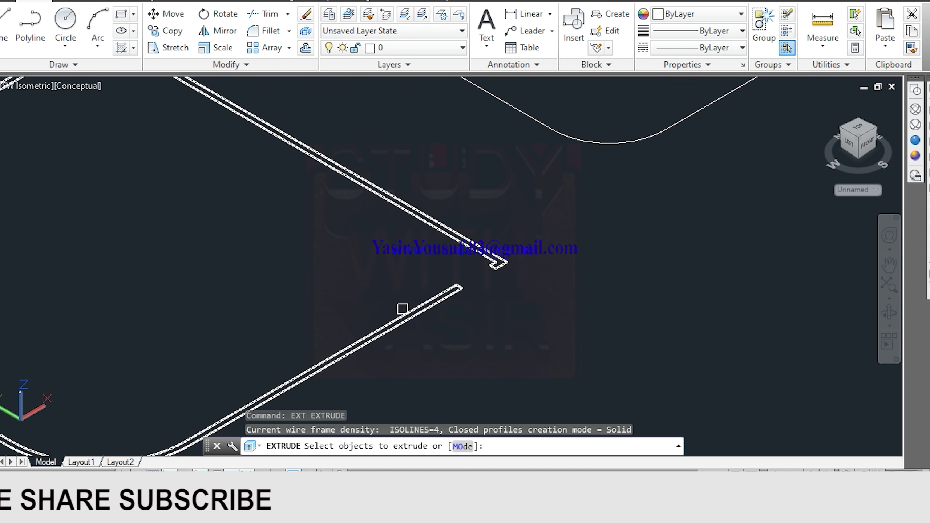
left_click(402, 308)
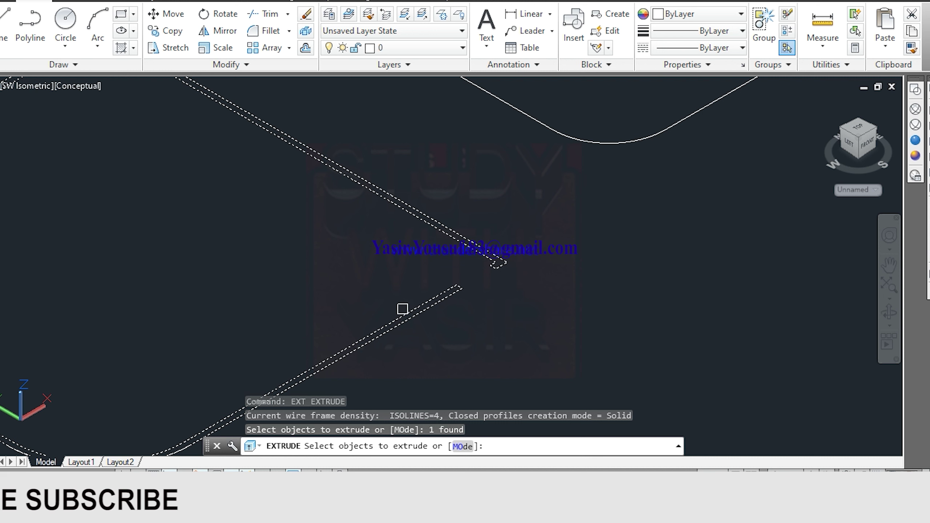
key("Return")
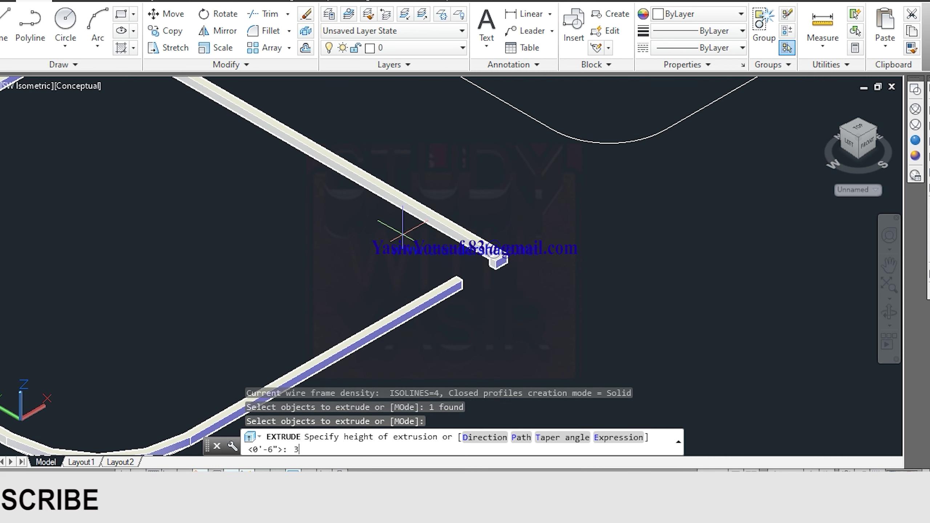
key("Return")
scroll(402, 233, "down", 3)
middle_click_drag(335, 297, 340, 294)
key("alt+Tab")
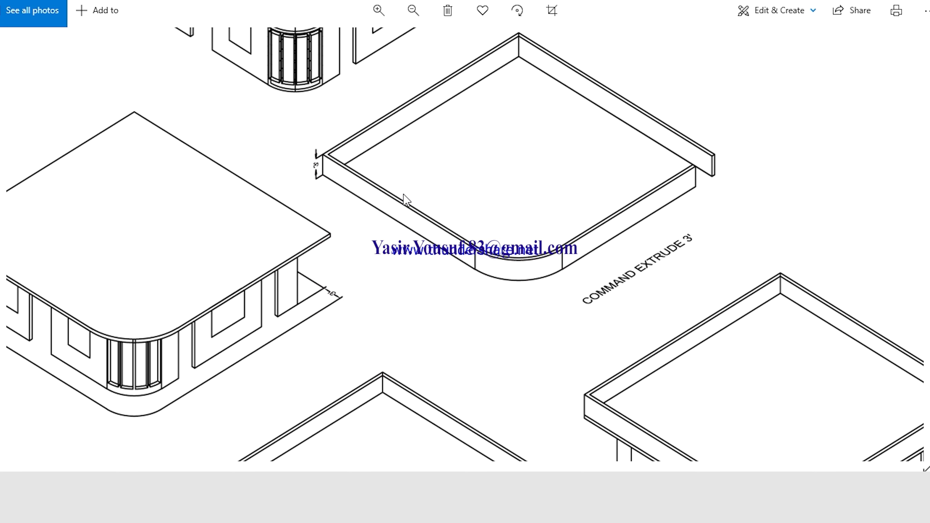
Pan and zoom the Photos reference to the COMMAND EXTRUDE 10' parapet-roofed building.
scroll(332, 174, "up", 2)
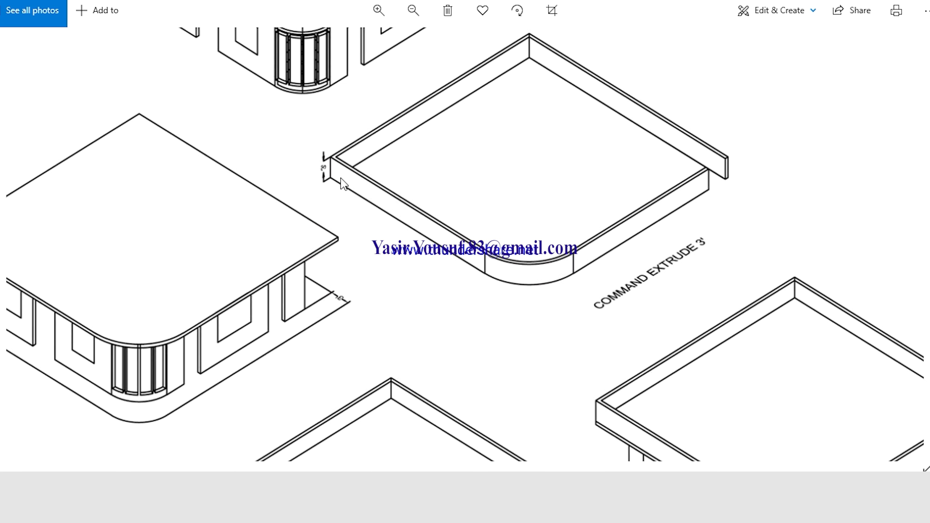
scroll(342, 183, "down", 1)
left_click_drag(540, 389, 585, 292)
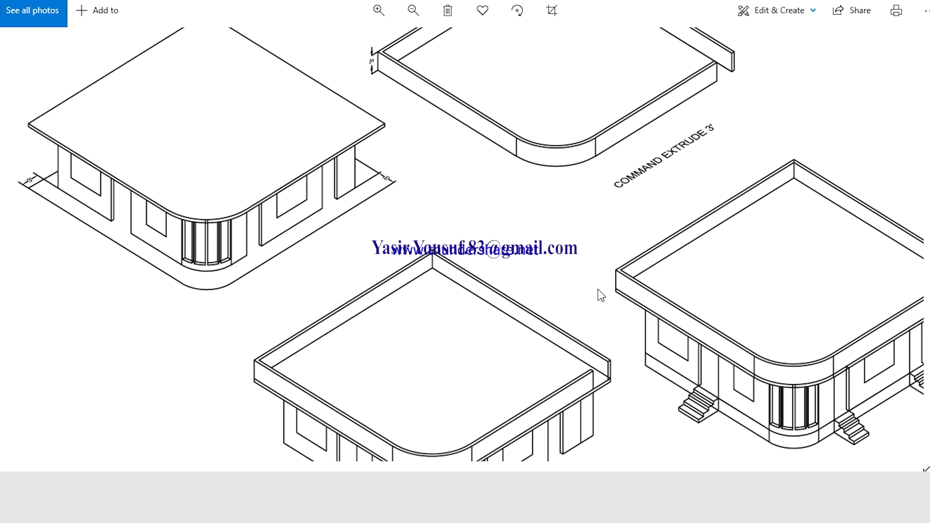
scroll(552, 323, "down", 1)
left_click_drag(552, 324, 386, 283)
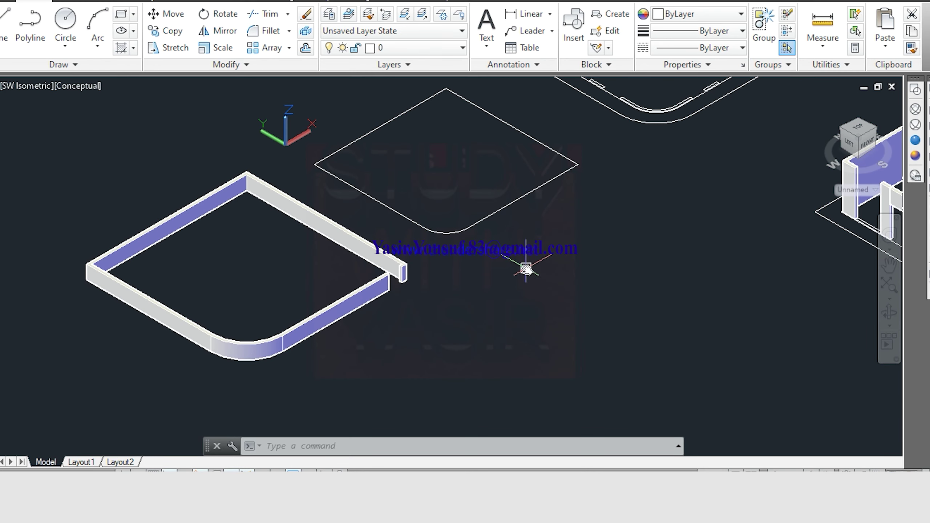
middle_click_drag(526, 269, 622, 326)
scroll(421, 272, "up", 3)
scroll(373, 246, "up", 5)
Move the slab and parapet from their outer corner onto the house's top wall corner.
key("Escape")
key("Escape")
key("Escape")
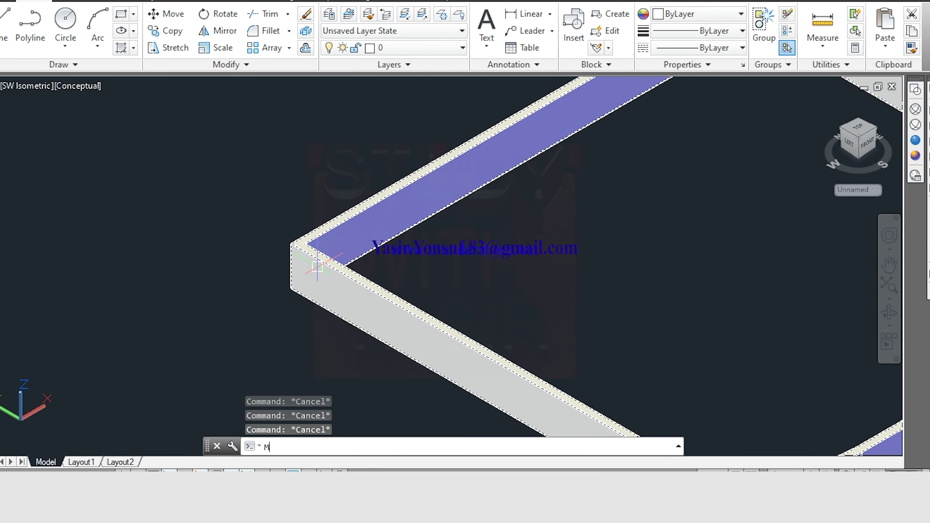
left_click(264, 282)
scroll(264, 282, "up", 1)
scroll(271, 294, "up", 3)
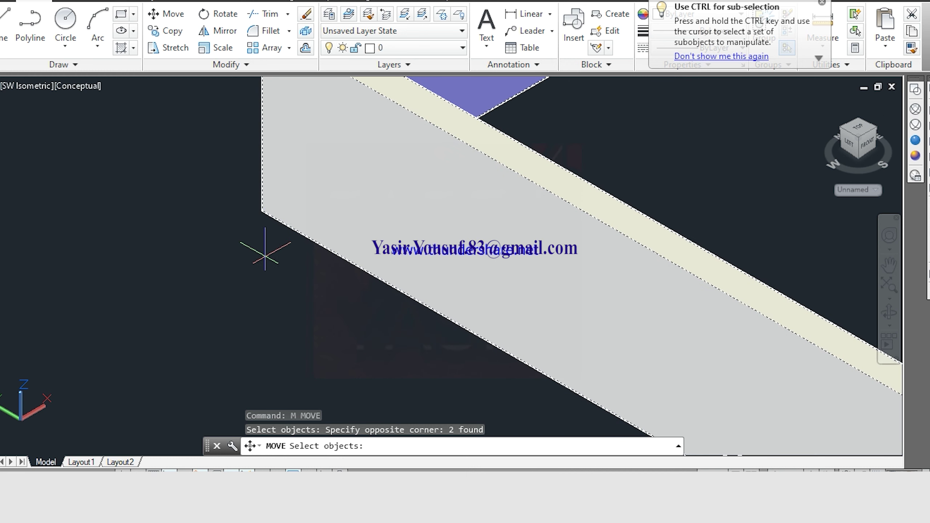
scroll(259, 220, "up", 2)
key("Return")
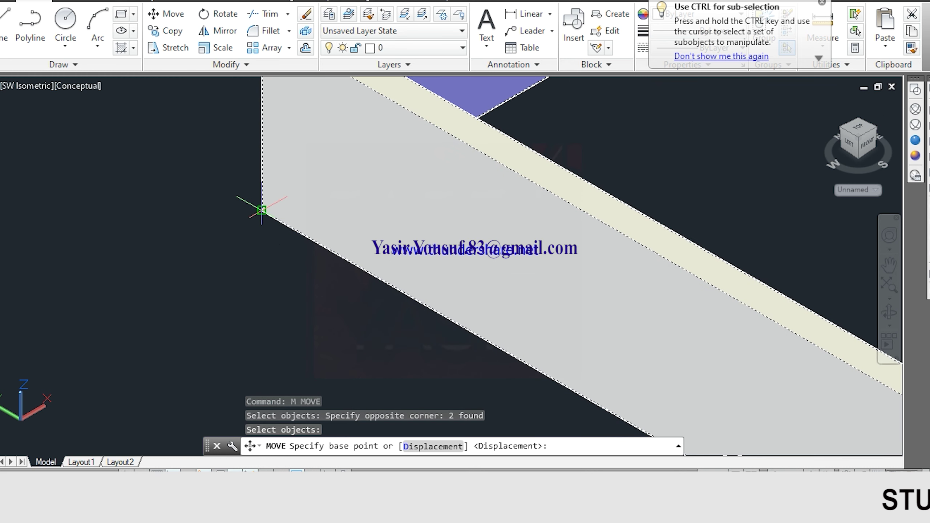
left_click(261, 210)
scroll(275, 212, "down", 4)
scroll(311, 219, "down", 3)
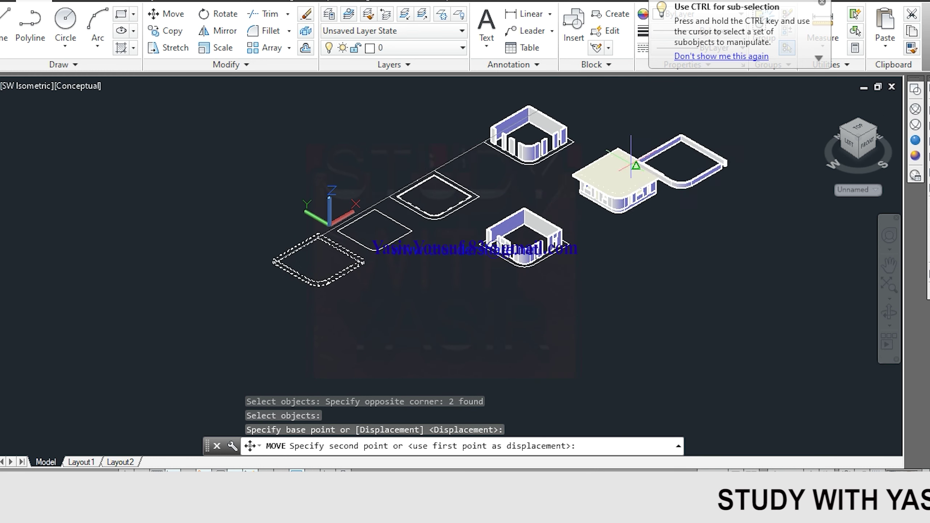
scroll(586, 183, "up", 3)
scroll(487, 209, "up", 3)
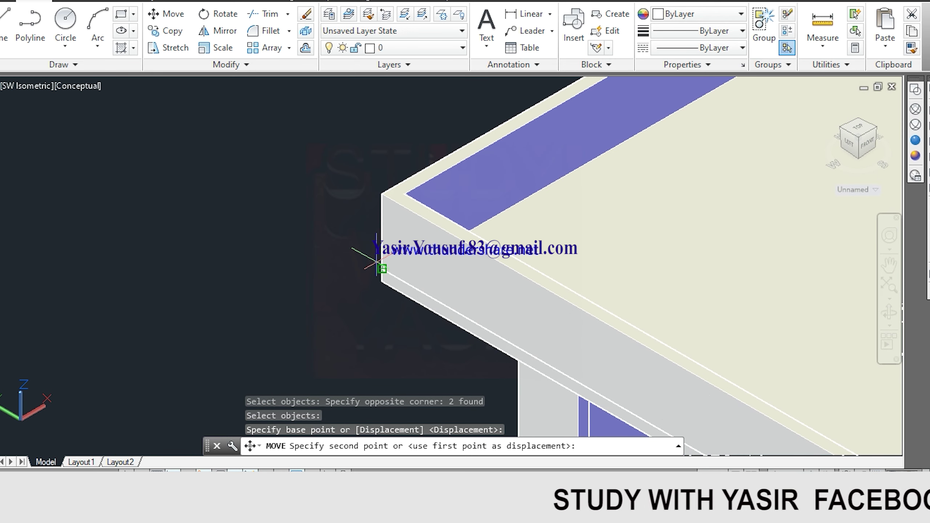
left_click(380, 262)
Zoom and pan to frame the whole house with its parapet roof.
scroll(377, 257, "down", 3)
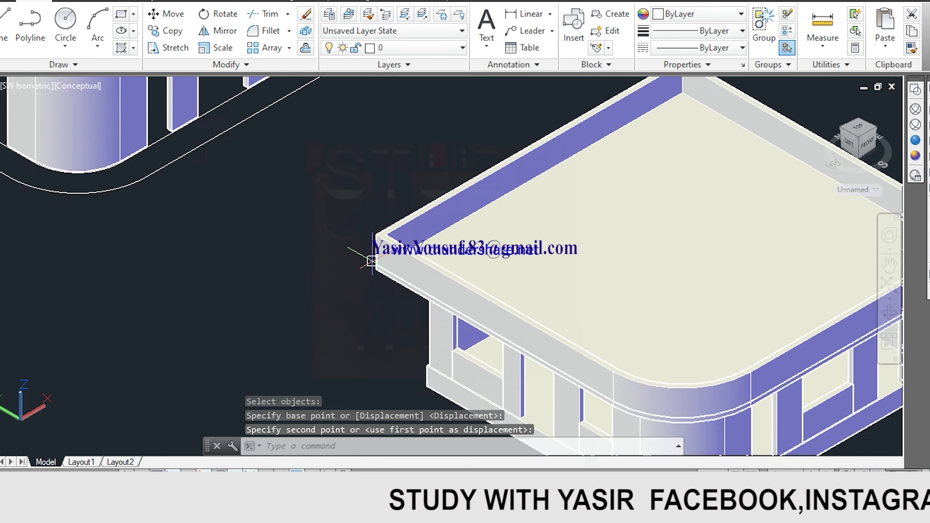
scroll(379, 255, "down", 3)
scroll(453, 278, "up", 2)
scroll(453, 278, "down", 1)
scroll(453, 278, "down", 2)
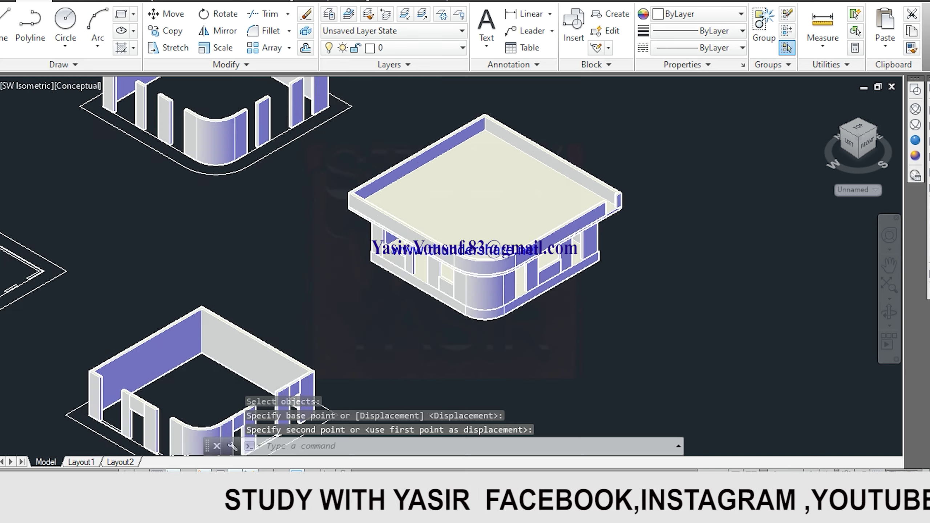
scroll(453, 279, "down", 1)
mouse_move(453, 278)
middle_mouse_down()
mouse_move(342, 240)
mouse_move(483, 234)
middle_mouse_up()
scroll(383, 238, "up", 3)
scroll(385, 238, "up", 2)
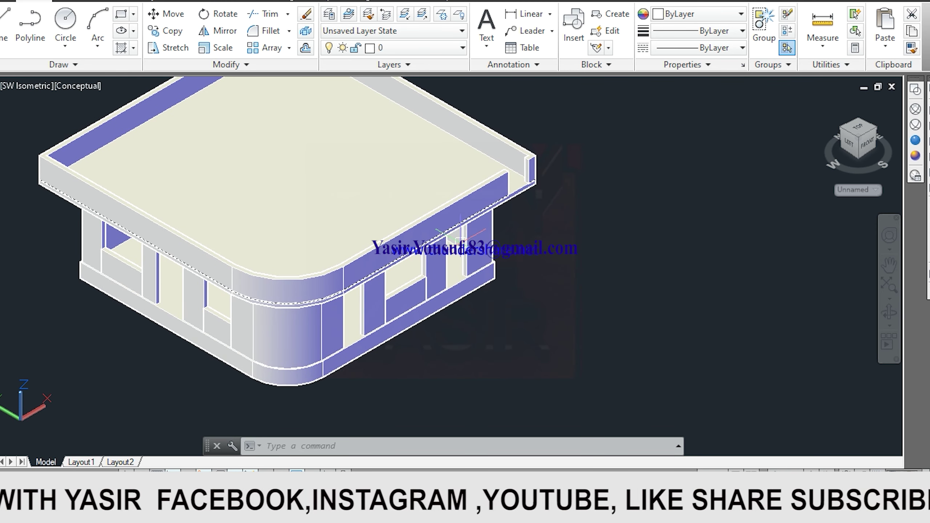
middle_click_drag(473, 356, 473, 316)
left_click(492, 408)
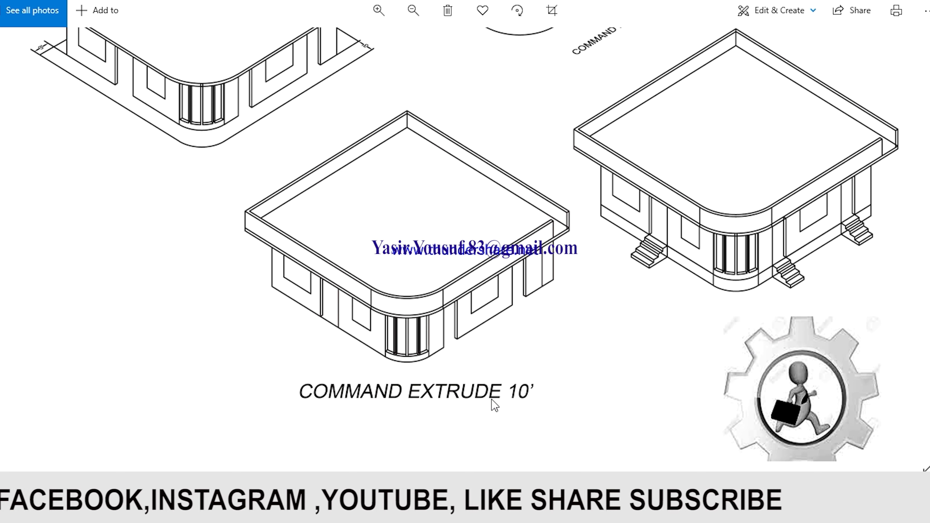
scroll(571, 275, "up", 1)
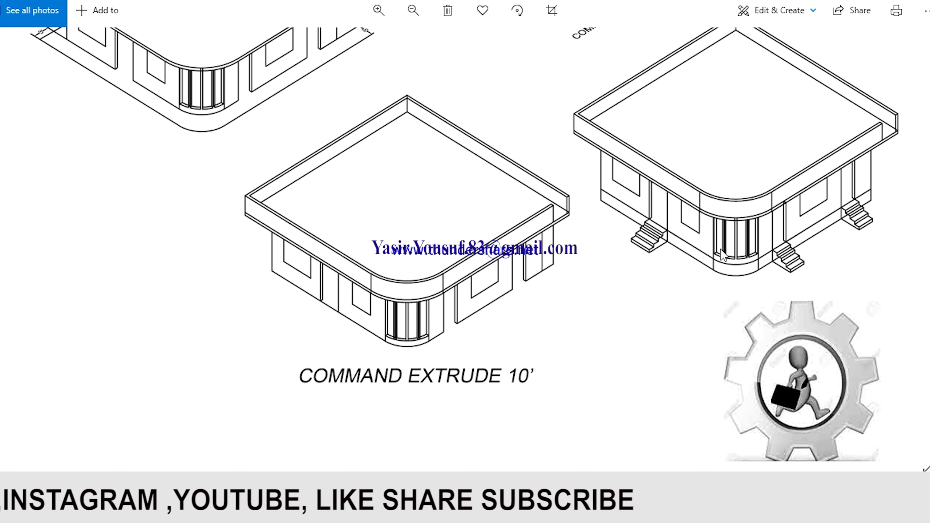
scroll(623, 278, "up", 2)
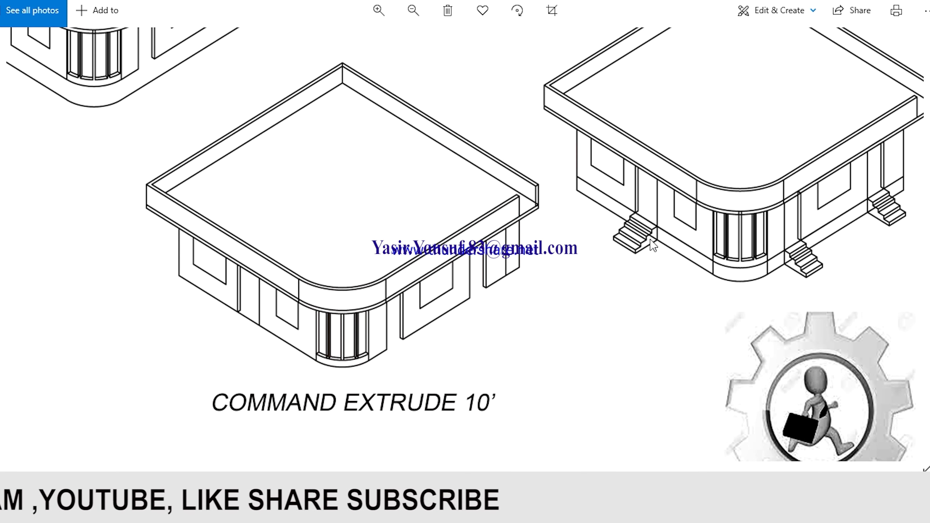
scroll(633, 248, "down", 1)
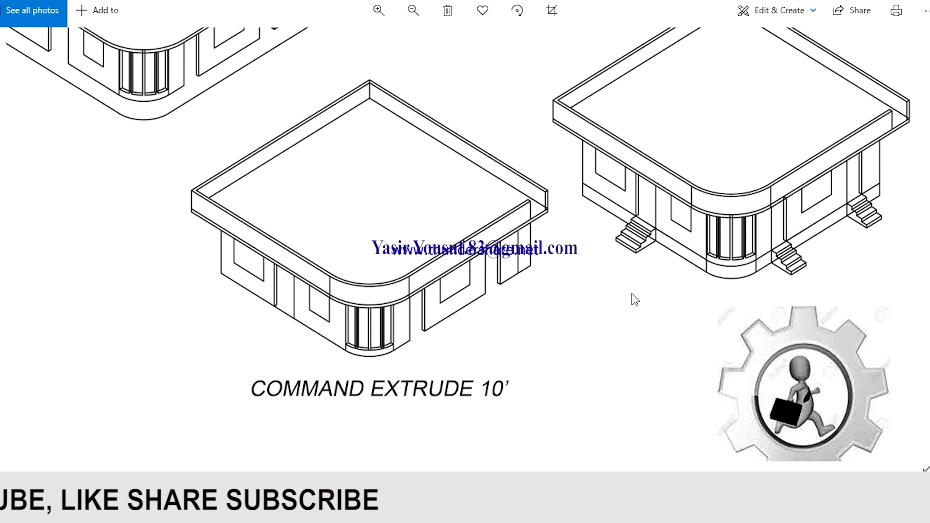
scroll(635, 300, "down", 1)
scroll(688, 279, "down", 1)
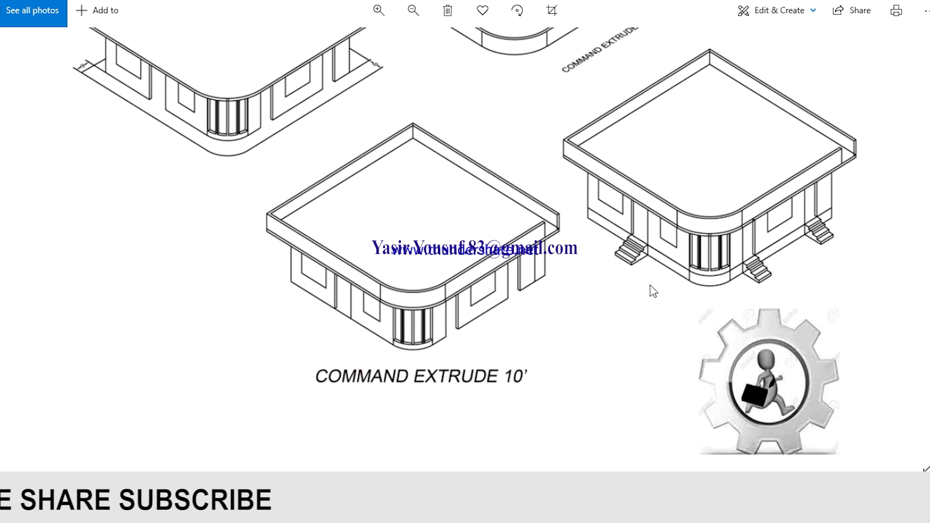
scroll(659, 300, "down", 1)
scroll(741, 321, "up", 1)
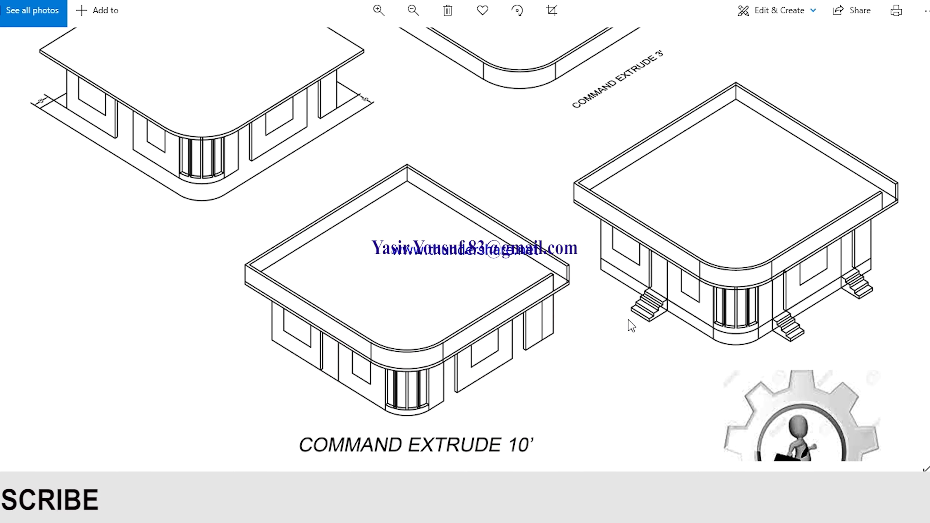
scroll(631, 324, "down", 1)
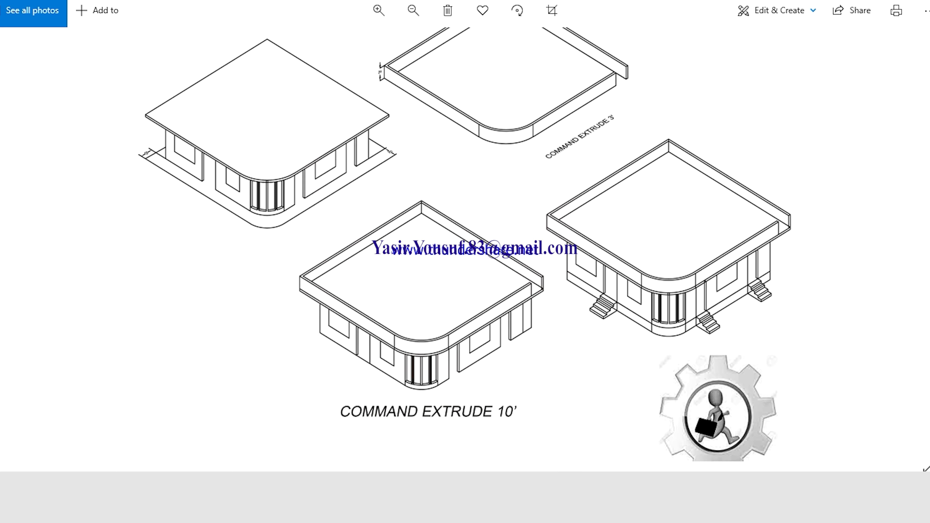
left_click(519, 425)
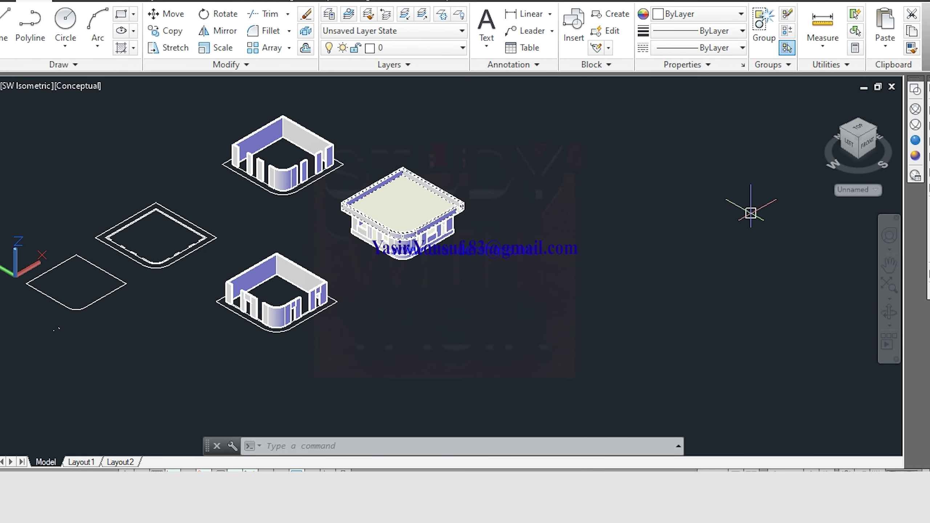
In Top view, copy the roofed house model to a spot below the original.
left_click(858, 130)
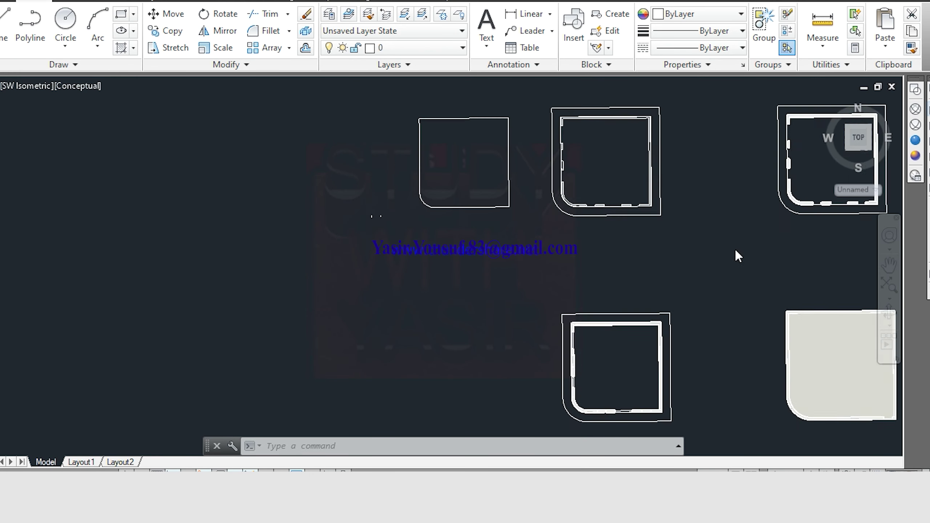
scroll(408, 182, "up", 3)
key("Escape")
key("Escape")
type("co")
key("Return")
left_click(412, 125)
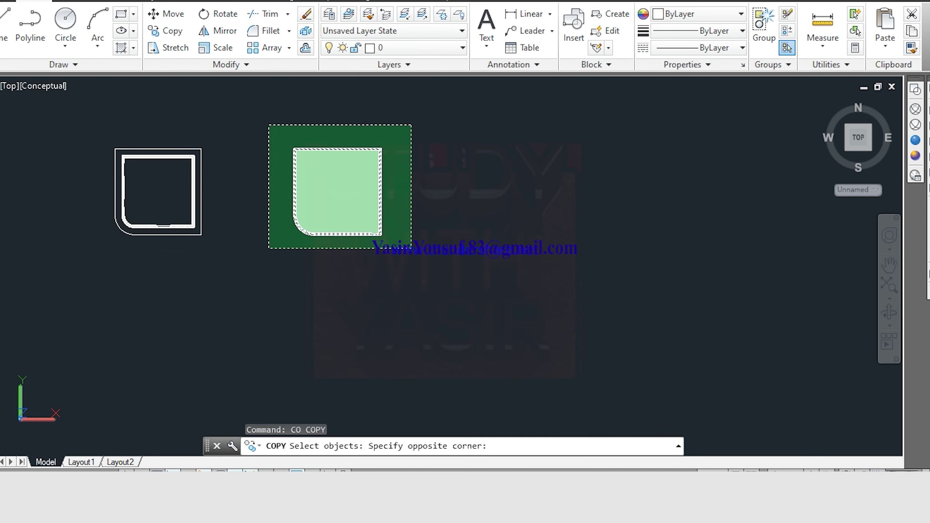
left_click(270, 249)
key("Return")
left_click(434, 231)
middle_click_drag(440, 312, 481, 216)
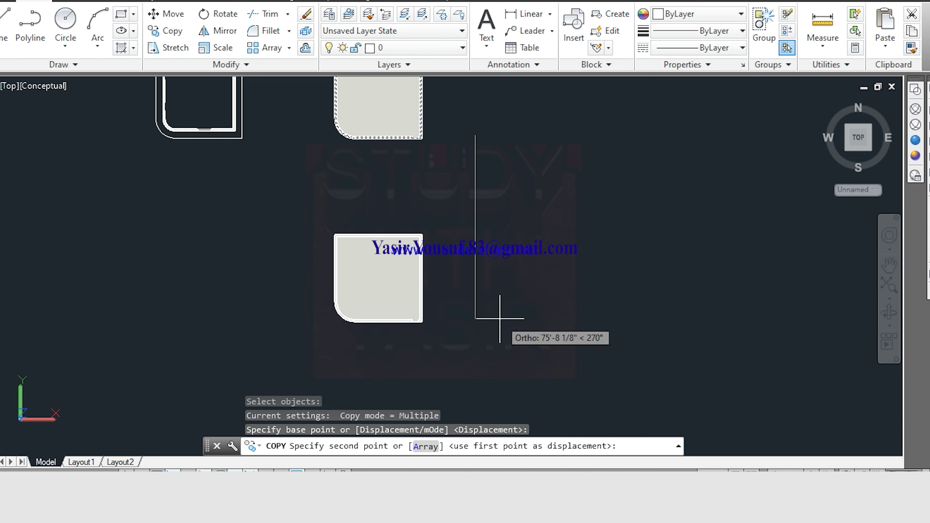
left_click(499, 348)
key("Escape")
key("Escape")
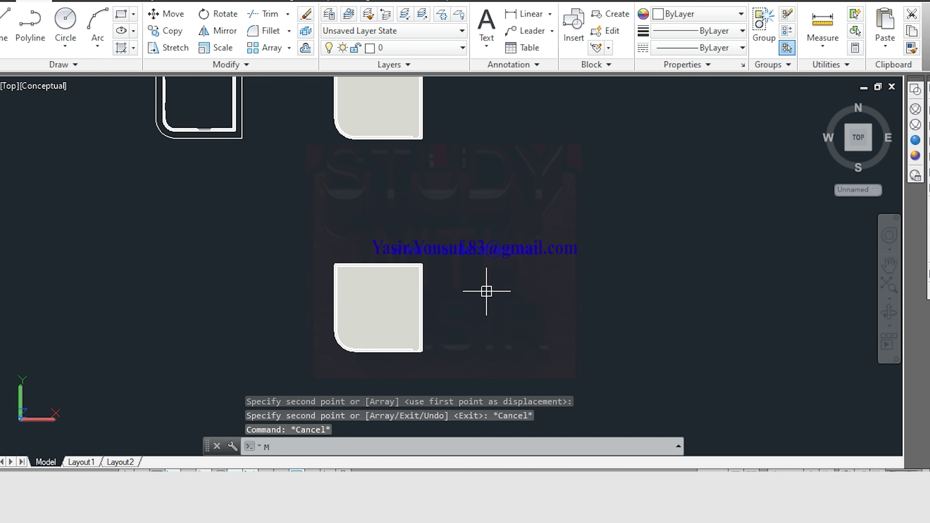
Move the copied house model further to the left.
key("Return")
middle_click_drag(486, 292, 505, 247)
left_click(473, 196)
left_click(289, 329)
key("Return")
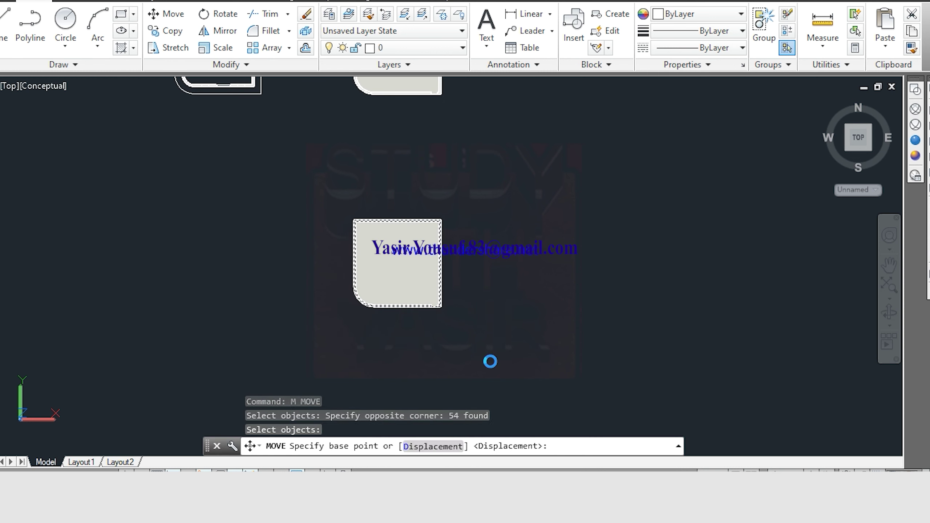
left_click(483, 352)
left_click(301, 363)
key("Escape")
middle_click_drag(456, 214, 462, 294)
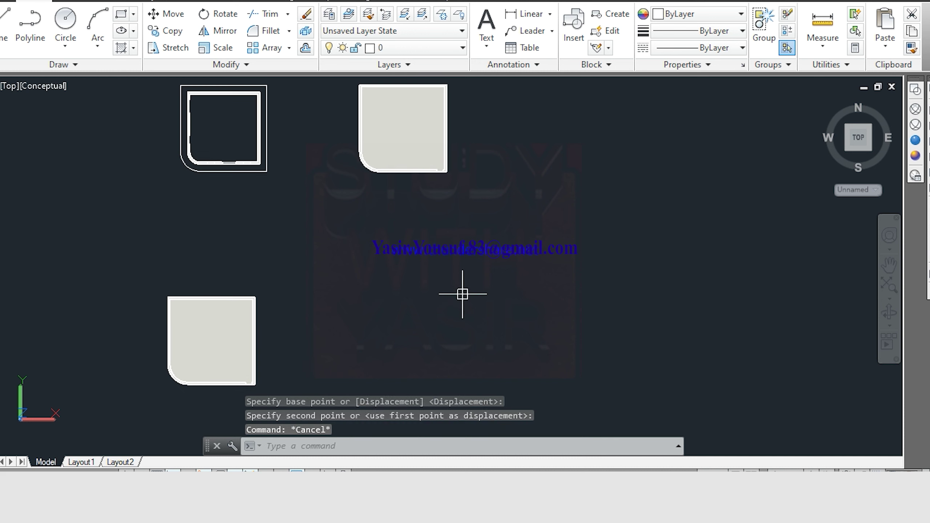
Copy the top-right house model below it, then return to SW Isometric view.
key("Escape")
type("co")
key("Return")
middle_click_drag(461, 190, 461, 233)
left_click(469, 114)
left_click(294, 224)
key("Return")
left_click(480, 247)
middle_click_drag(479, 354, 494, 233)
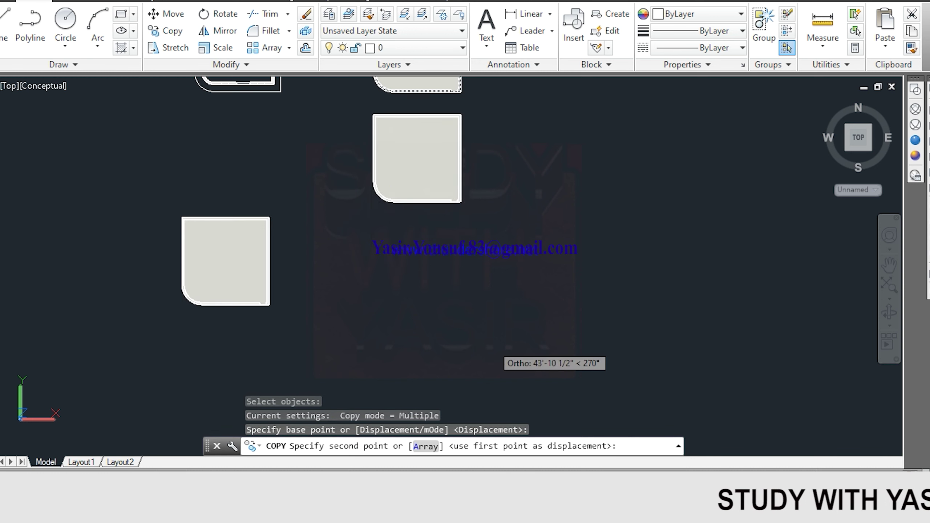
left_click(478, 333)
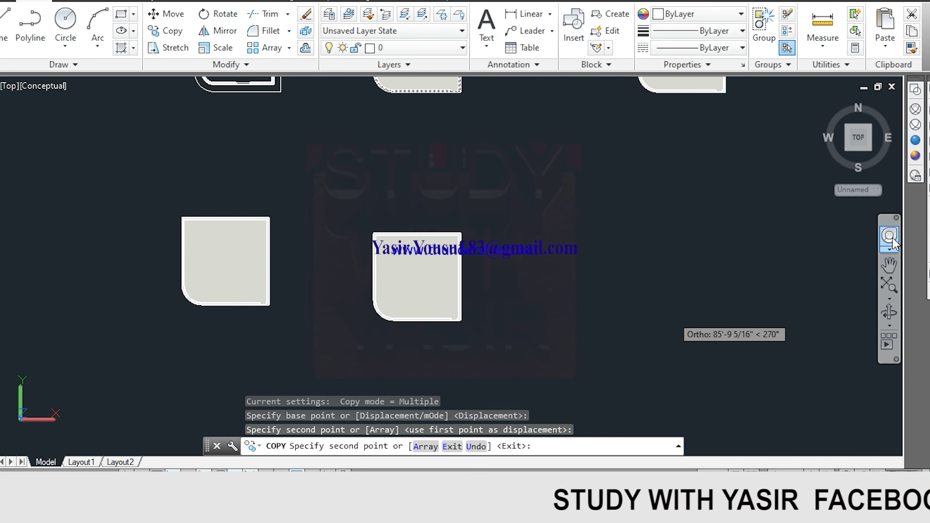
key("Escape")
left_click(845, 149)
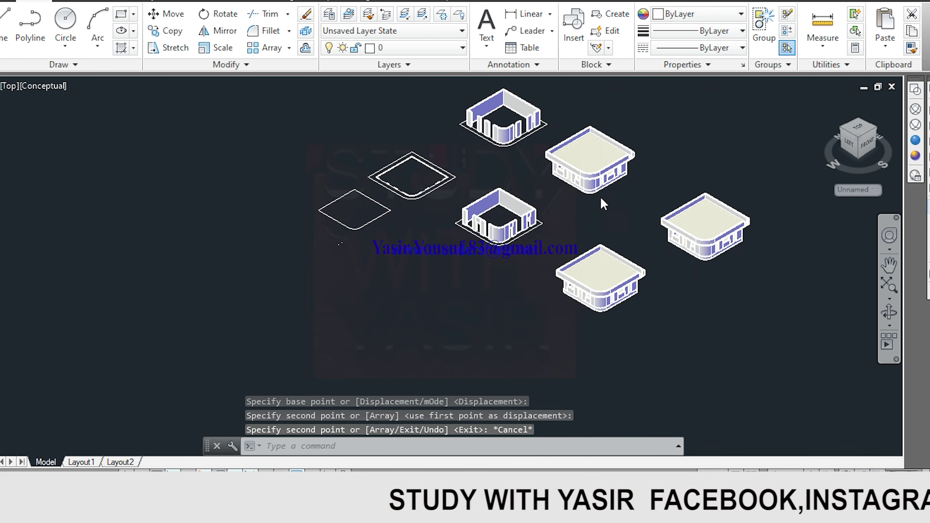
Erase the parapet of one house copy and the roof slab of another.
type("e")
key("Return")
scroll(421, 146, "up", 2)
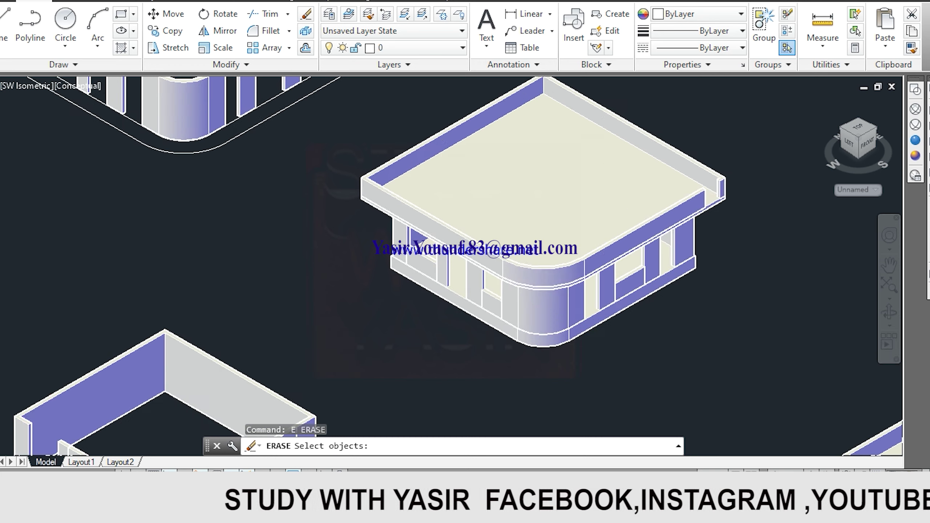
left_click(413, 146)
key("Return")
scroll(413, 145, "down", 3)
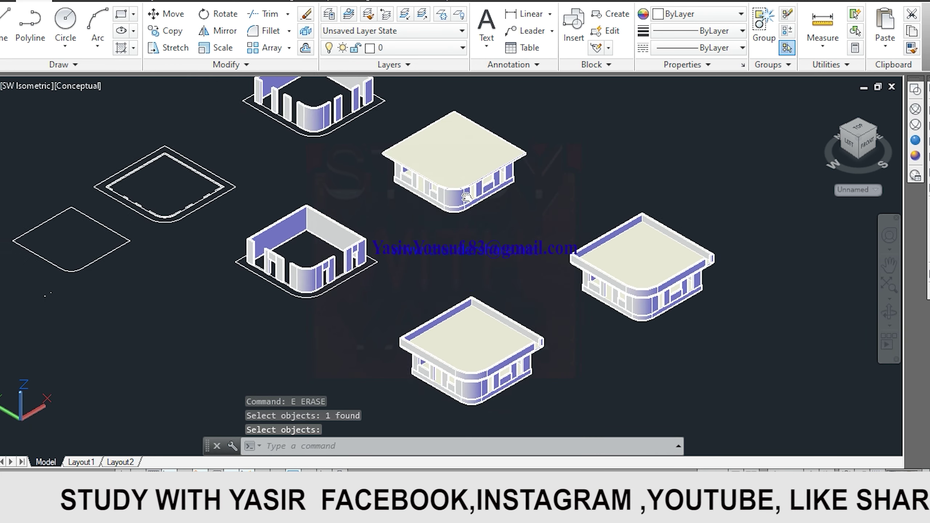
scroll(287, 190, "up", 1)
scroll(288, 190, "up", 2)
key("Escape")
type("e")
key("Return")
left_click(249, 151)
key("Return")
scroll(248, 152, "down", 3)
scroll(227, 132, "up", 3)
Erase a further window-selected piece and a second roof parapet from the copies.
type("e")
key("Return")
scroll(218, 121, "up", 1)
left_click(218, 122)
left_click(192, 166)
key("Return")
scroll(211, 162, "down", 3)
scroll(263, 205, "up", 3)
scroll(164, 212, "up", 1)
key("Escape")
key("Escape")
type("e")
key("Return")
scroll(164, 213, "up", 3)
left_click(164, 213)
key("Return")
scroll(353, 311, "down", 5)
middle_click_drag(361, 328, 405, 378)
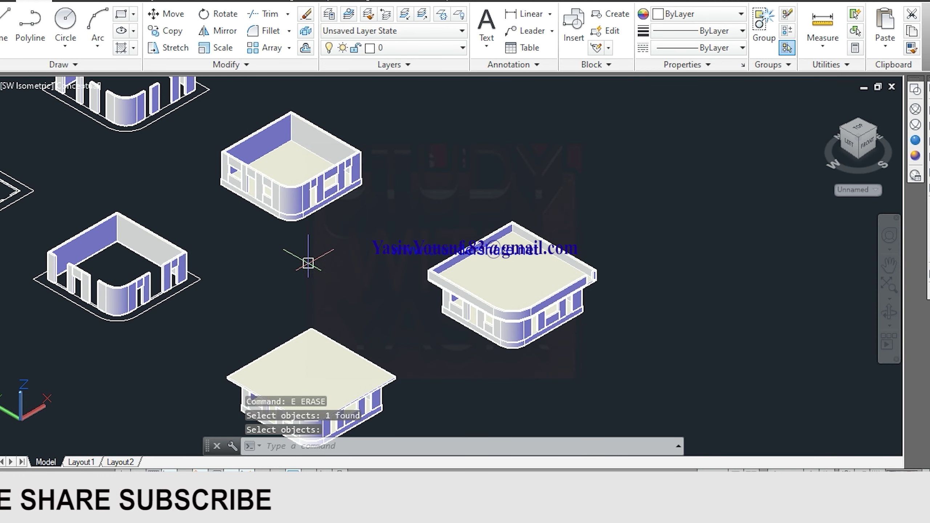
middle_click_drag(300, 230, 371, 209)
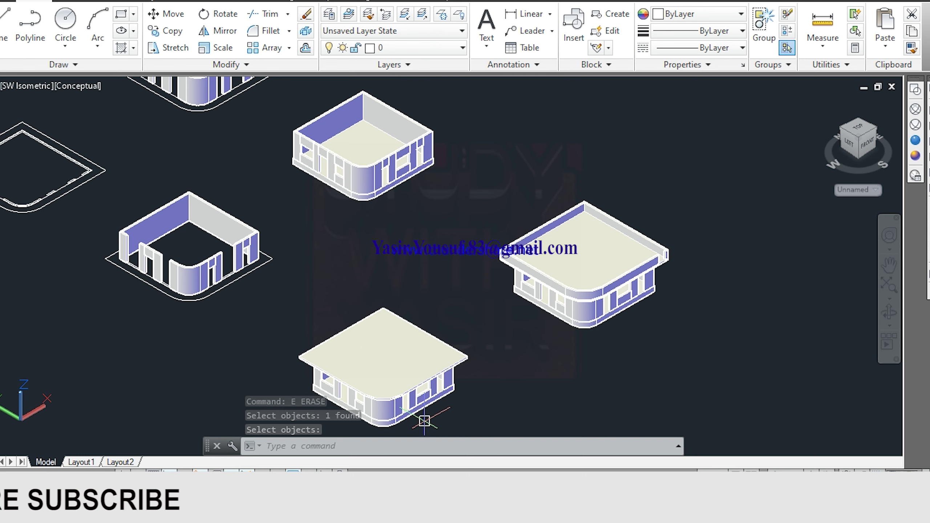
Check the EXTRUDE 10' house reference image in Photos, then return to AutoCAD.
left_click(477, 442)
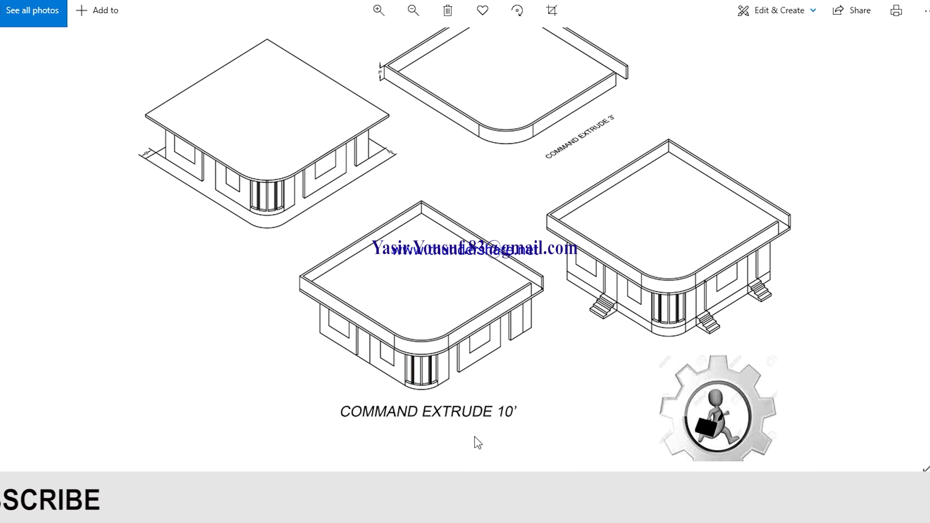
scroll(366, 170, "down", 1)
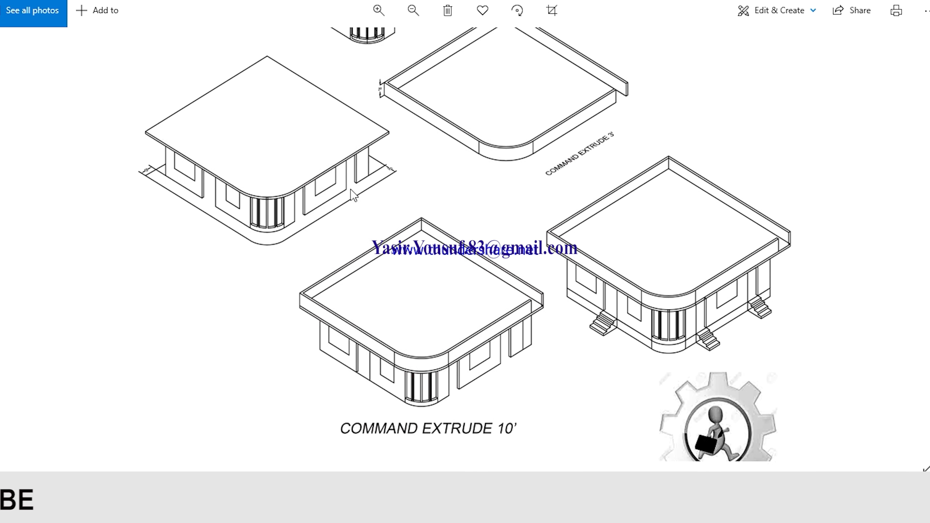
scroll(467, 340, "down", 1)
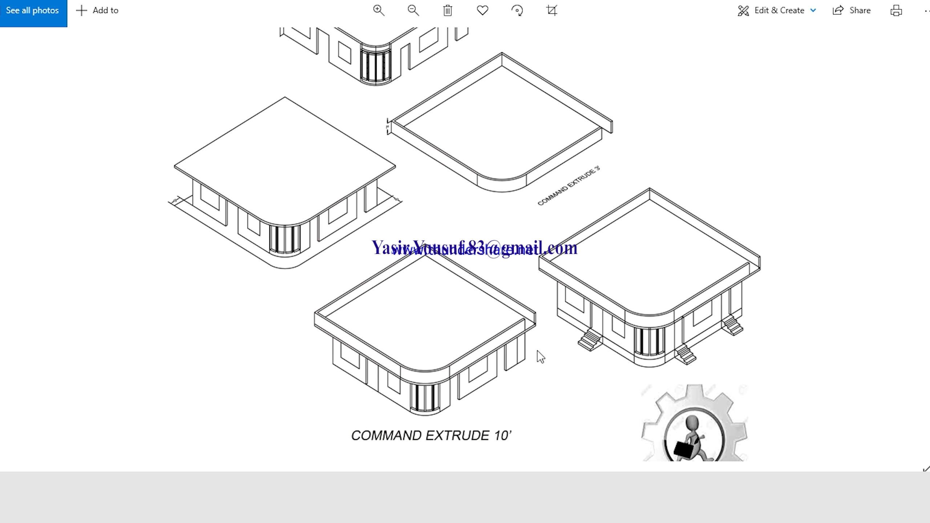
scroll(600, 307, "down", 1)
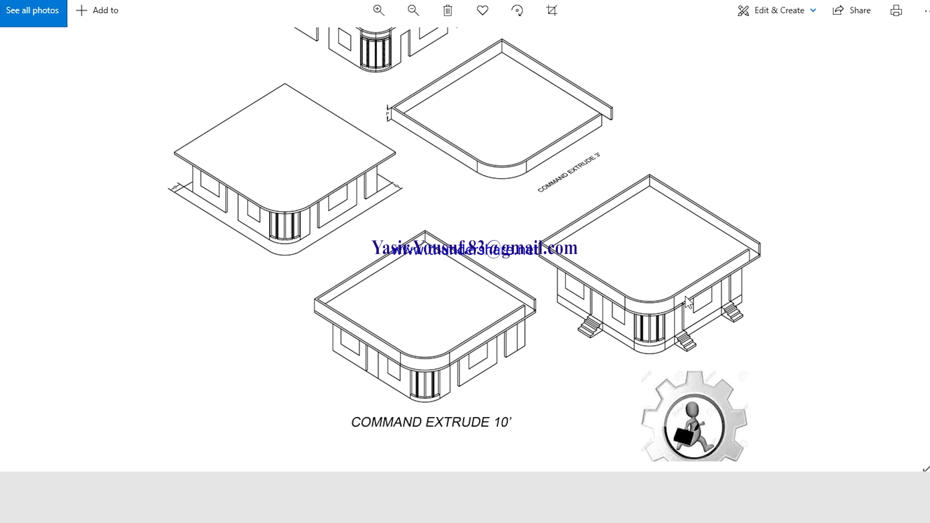
key("alt+Tab")
In Top view, copy the roofed house model to a spot below the original.
middle_click_drag(479, 339, 410, 253)
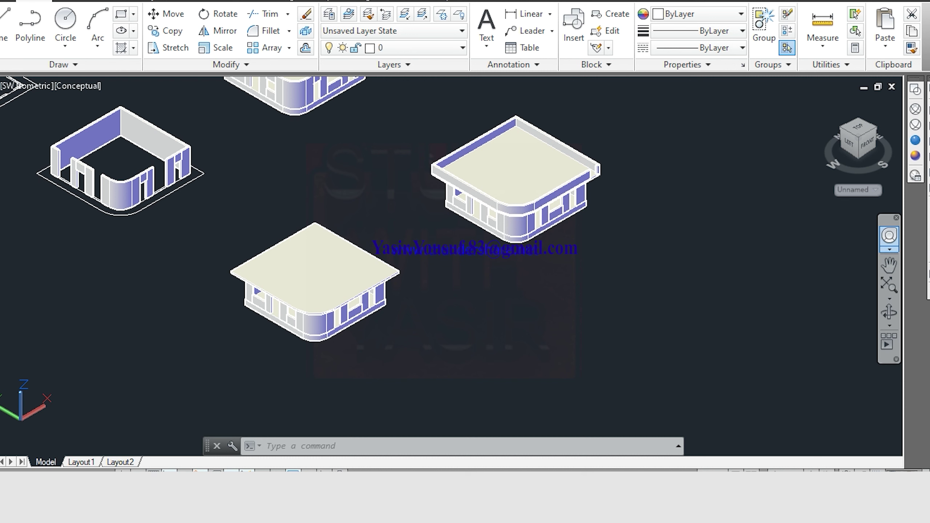
left_click(857, 132)
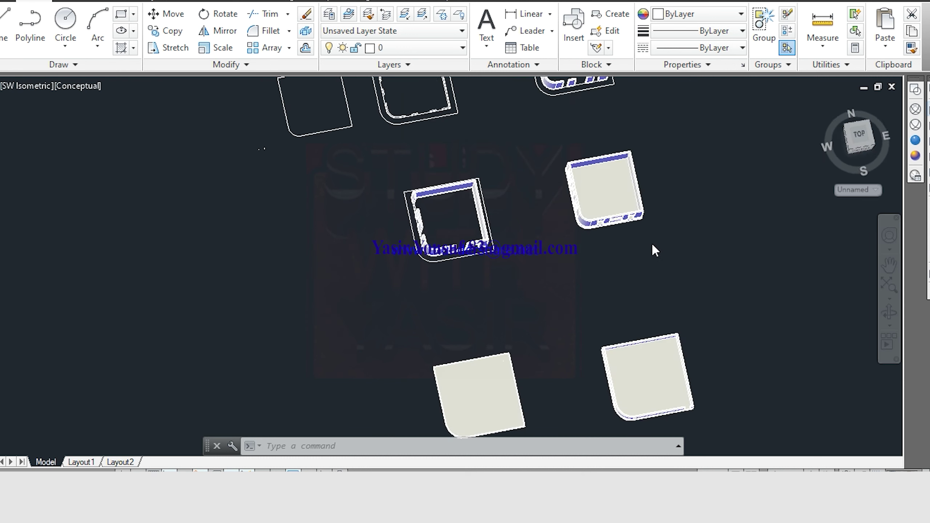
key("Escape")
key("Escape")
type("co")
key("Return")
middle_click_drag(480, 259, 489, 187)
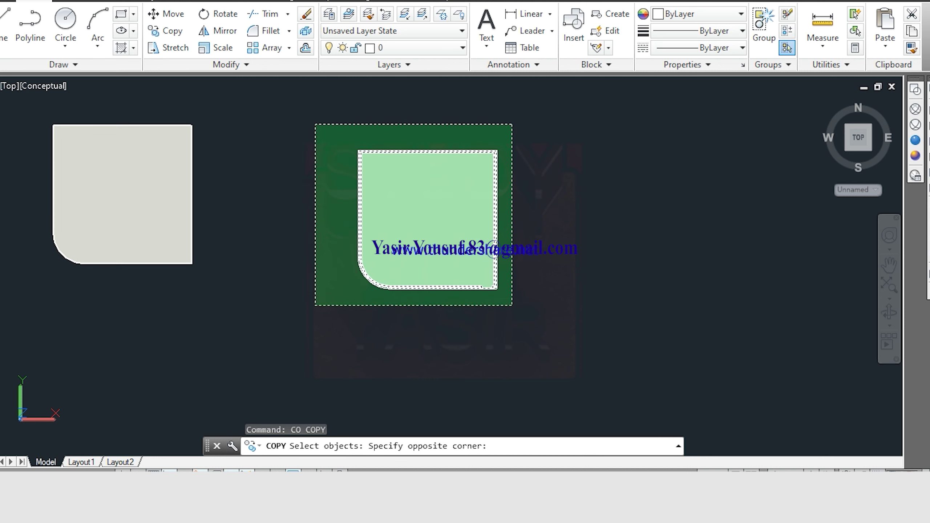
left_click(316, 266)
key("Return")
left_click(571, 223)
middle_click_drag(570, 223, 579, 74)
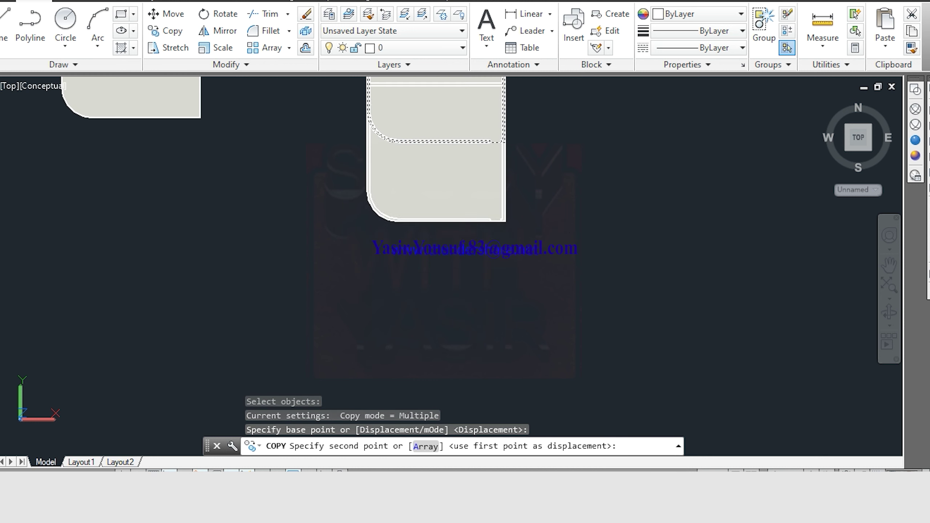
left_click(587, 270)
key("Escape")
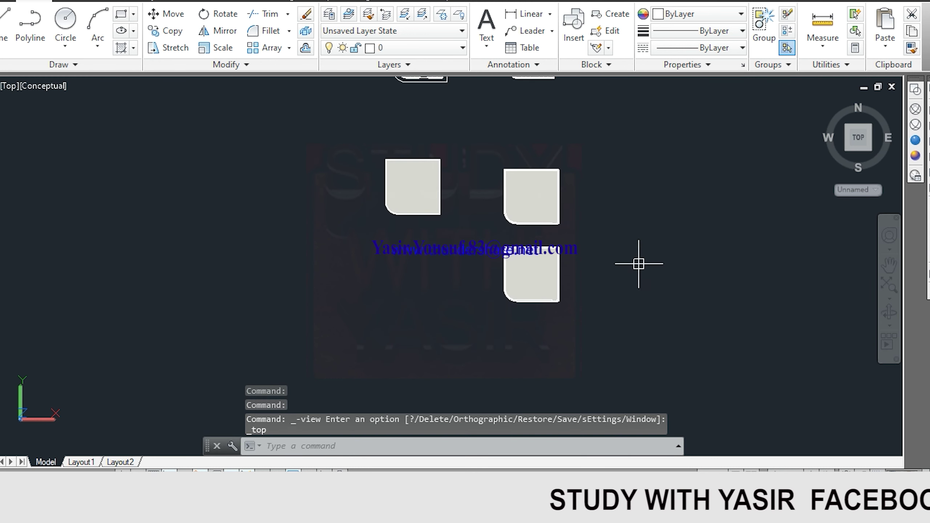
Move the walls-only model to line up with the new copy.
key("Escape")
key("Escape")
type("m")
key("Return")
left_click(550, 191)
left_click(368, 314)
key("Return")
left_click(602, 216)
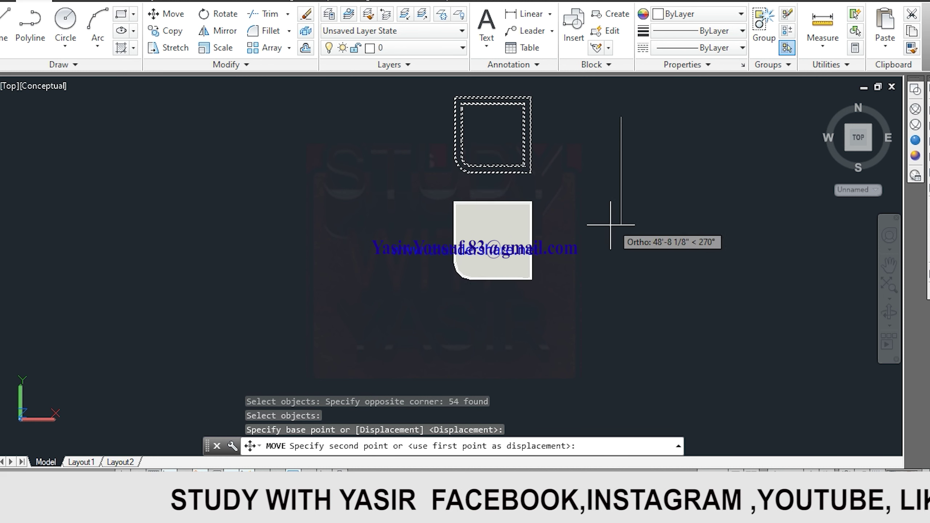
key("Escape")
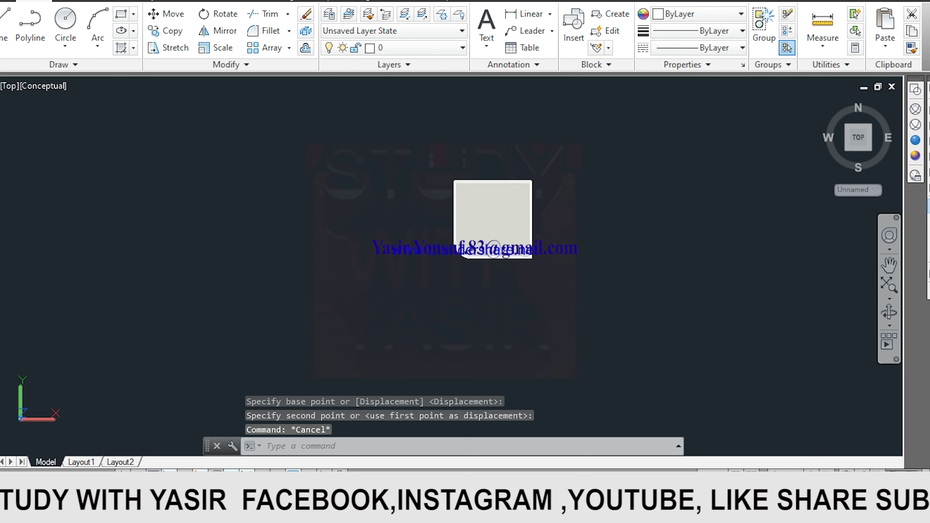
middle_click_drag(659, 257, 694, 273, "shift")
Set the visual style to 2D Wireframe and view the house from the Left.
scroll(451, 290, "up", 2)
scroll(512, 281, "up", 4)
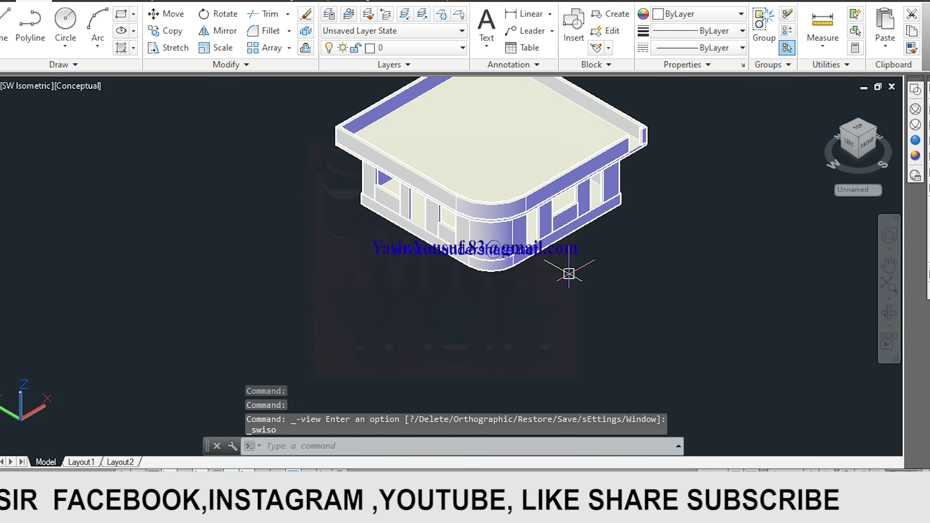
scroll(494, 291, "up", 1)
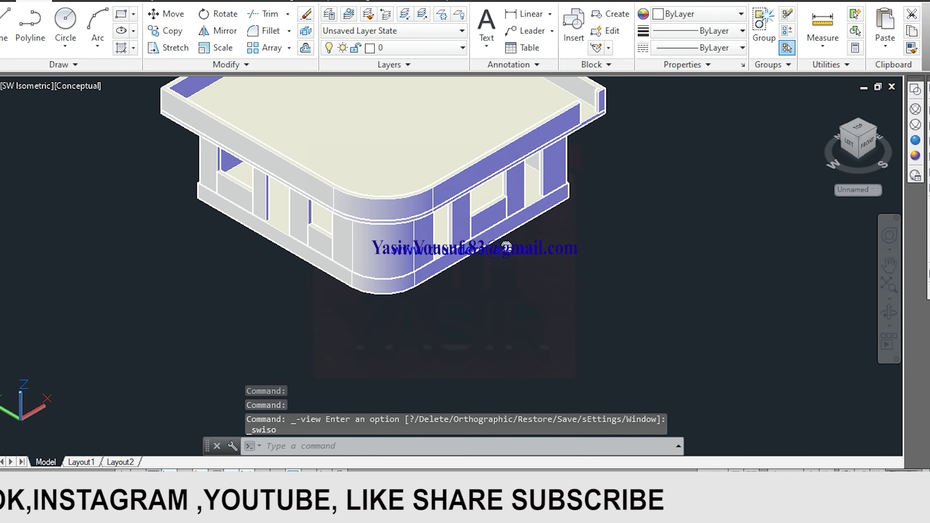
scroll(504, 251, "up", 1)
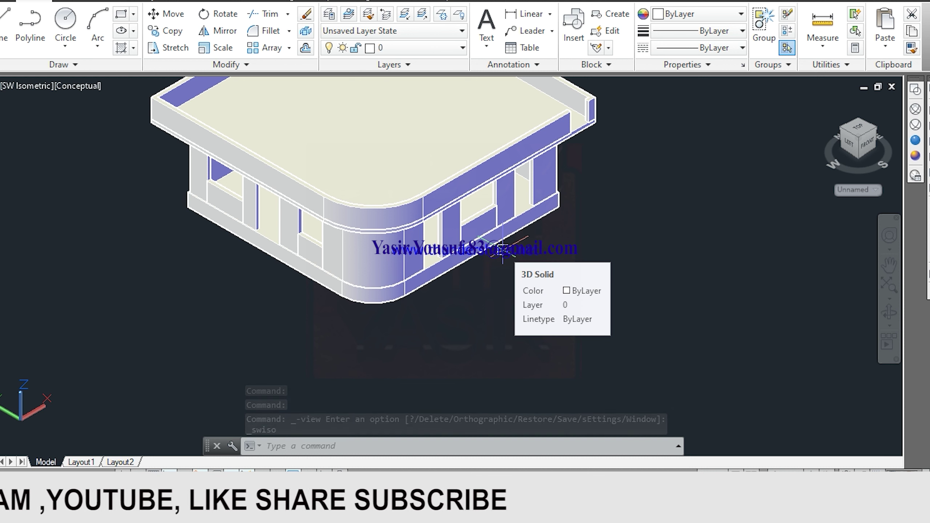
mouse_move(858, 142)
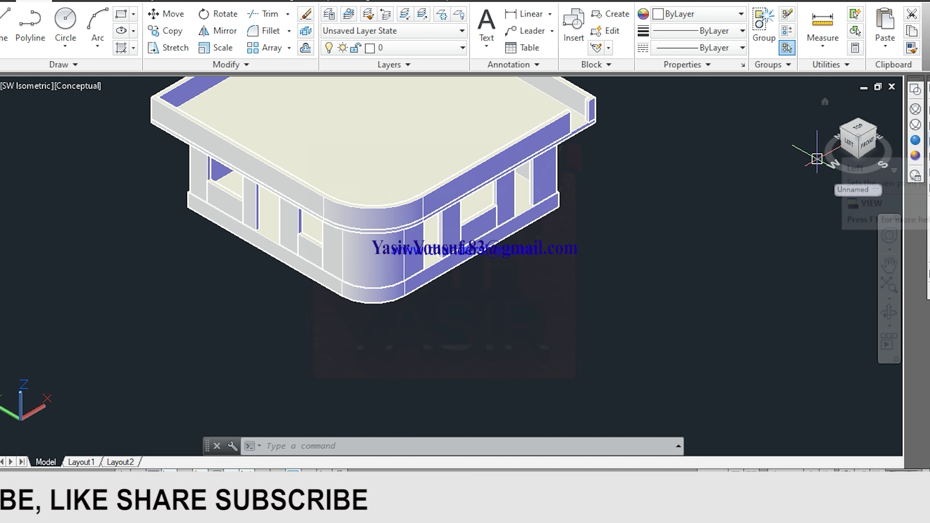
left_click(915, 92)
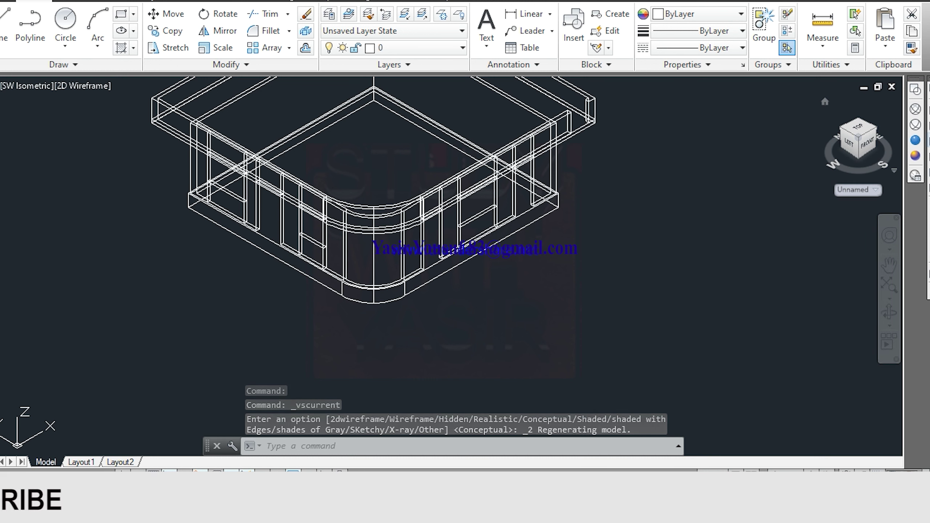
mouse_move(586, 242)
middle_mouse_down()
mouse_move(432, 209)
mouse_move(233, 210)
middle_mouse_up()
Pan and zoom in on the plinth's lower corner in the left elevation.
scroll(263, 260, "down", 4)
scroll(267, 219, "up", 3)
scroll(415, 243, "down", 2)
mouse_move(415, 243)
middle_mouse_down()
mouse_move(687, 213)
mouse_move(380, 256)
middle_mouse_up()
scroll(592, 255, "up", 5)
scroll(592, 255, "up", 2)
middle_click_drag(384, 189, 467, 196)
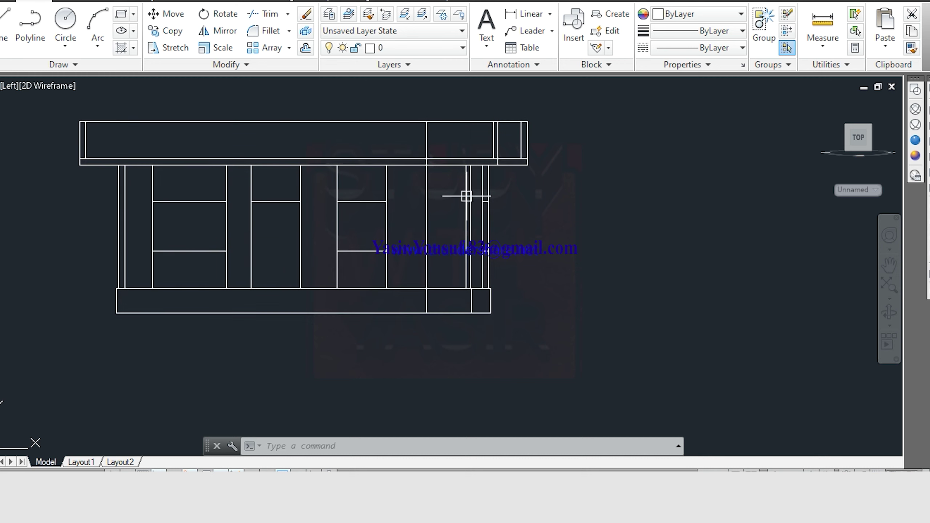
scroll(308, 188, "down", 2)
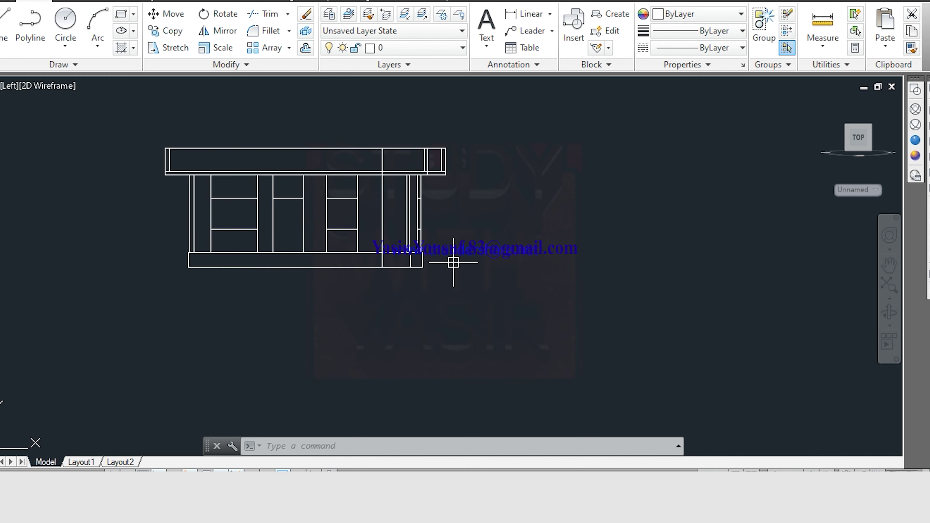
scroll(452, 260, "up", 3)
scroll(425, 291, "up", 2)
scroll(353, 286, "up", 2)
scroll(354, 265, "up", 2)
key("Escape")
key("Escape")
key("Escape")
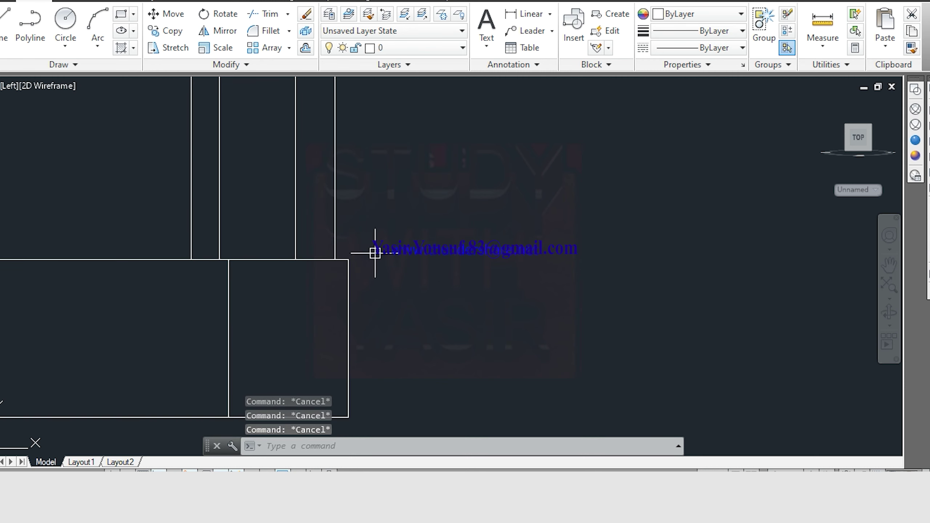
Draw a three-step polyline stair profile from the plinth corner, 12 treads and 6 risers.
type("PL")
key("Return")
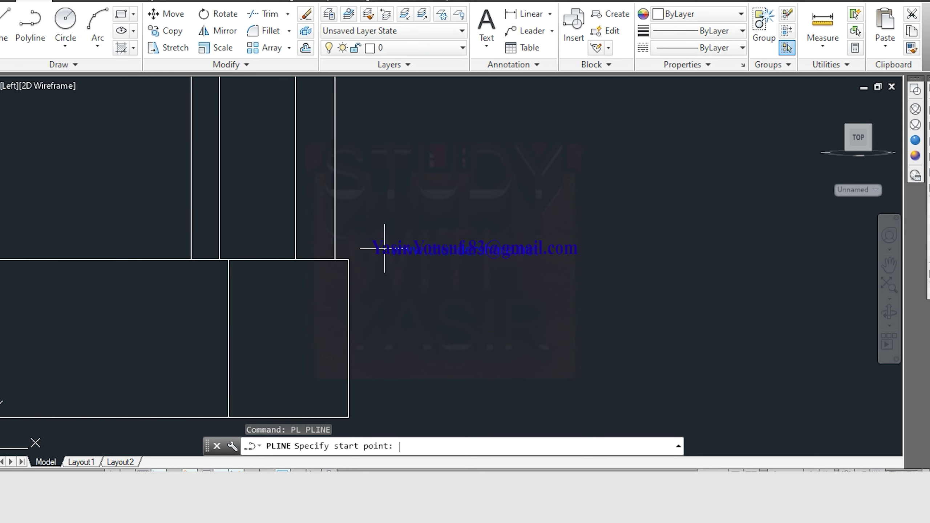
left_click(348, 259)
scroll(367, 257, "up", 2)
scroll(375, 244, "up", 1)
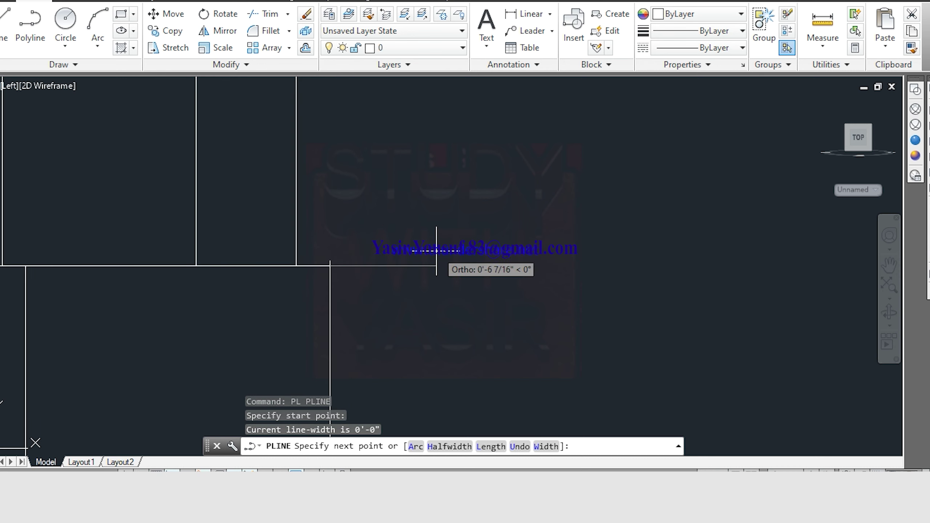
key("Escape")
type("L")
key("Return")
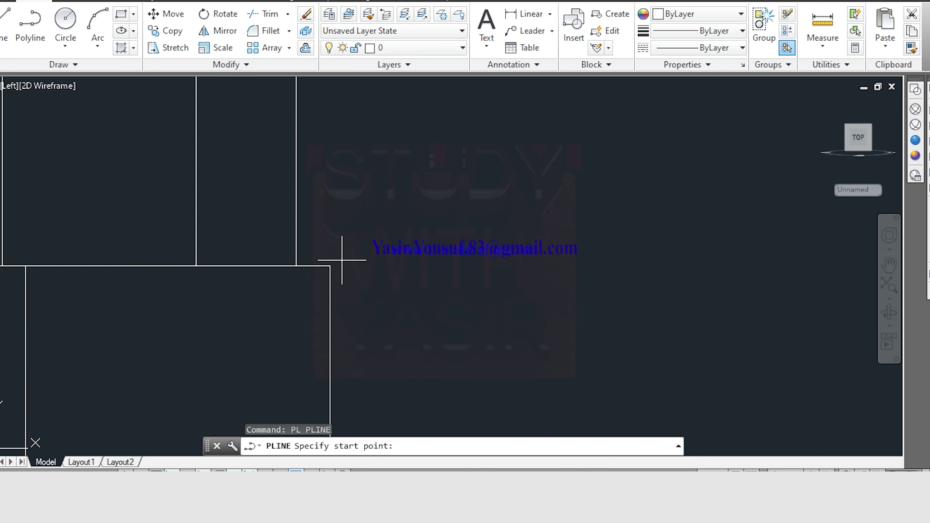
left_click(330, 265)
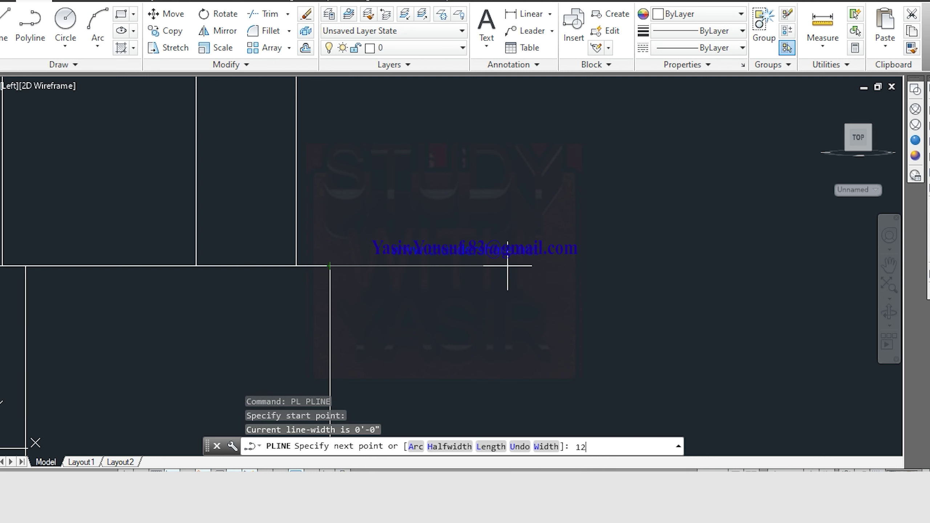
scroll(508, 265, "down", 2)
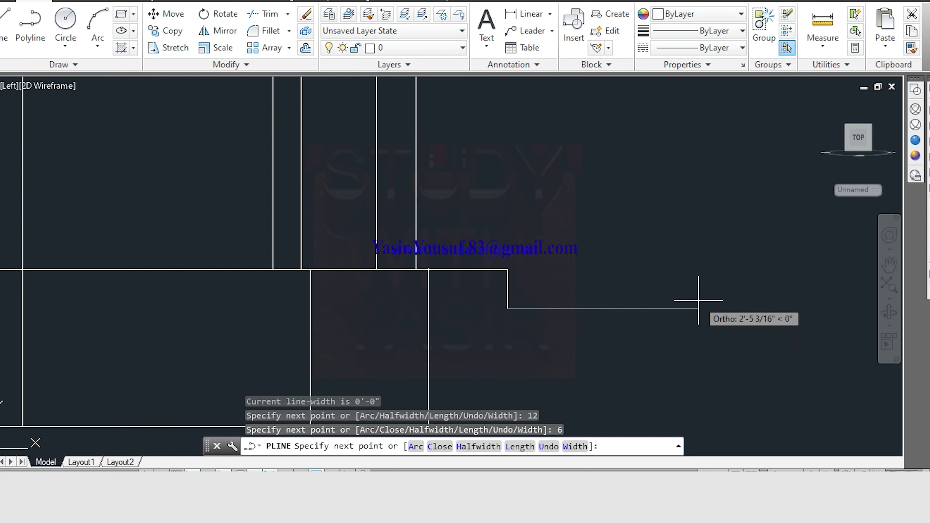
middle_click_drag(683, 445, 671, 355)
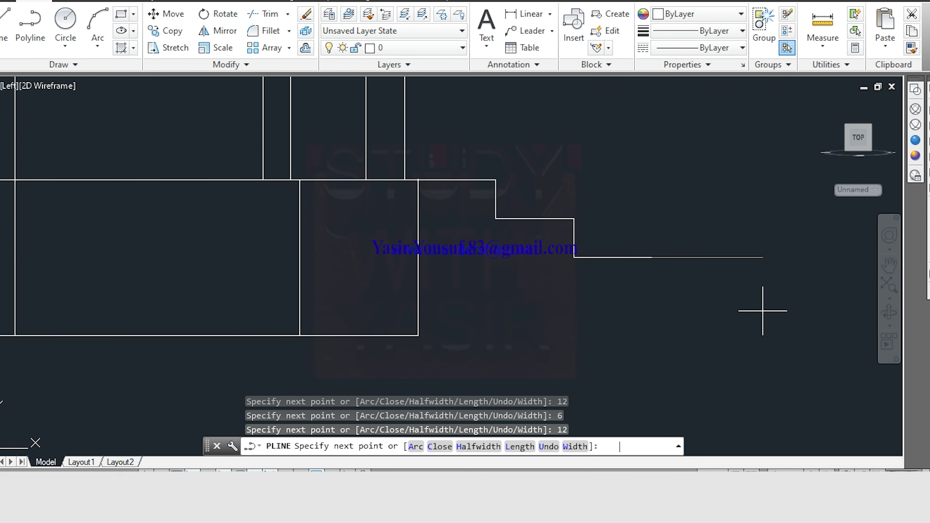
scroll(762, 310, "down", 2)
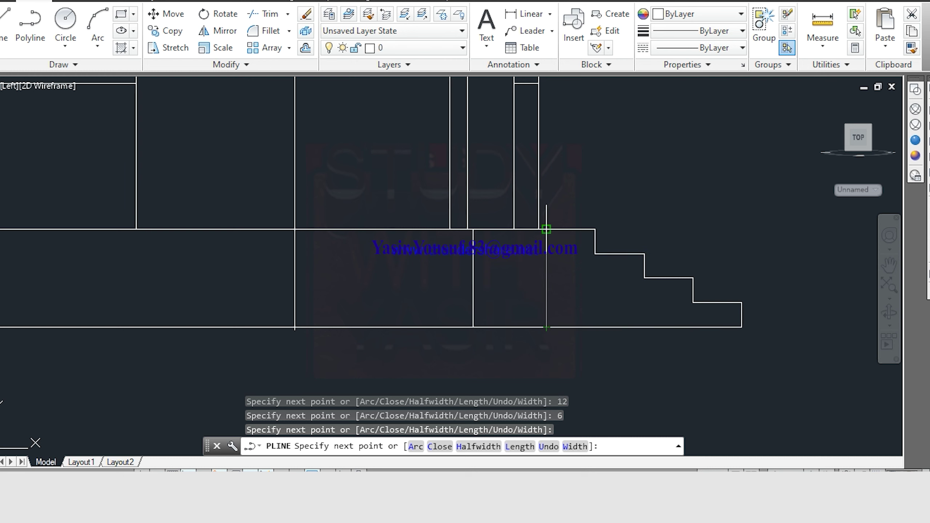
key("Escape")
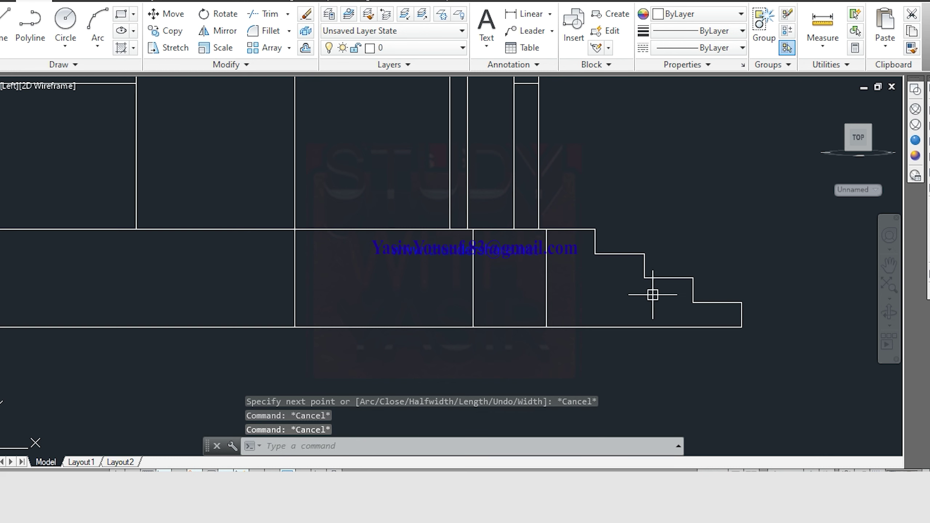
Zoom out to view the whole stair profile against the house base.
middle_click_drag(652, 294, 549, 265)
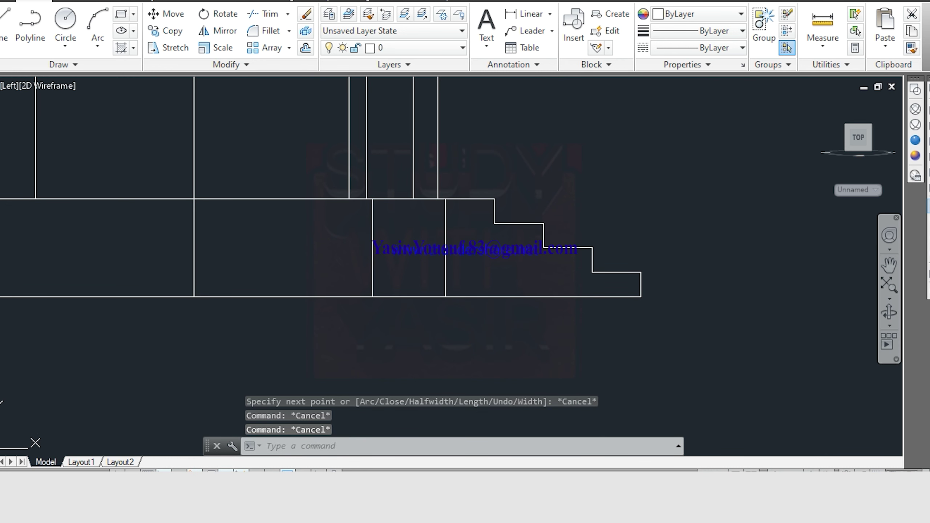
scroll(549, 205, "up", 3)
scroll(506, 256, "up", 3)
scroll(527, 261, "up", 3)
scroll(527, 261, "up", 2)
scroll(461, 291, "up", 2)
scroll(455, 276, "up", 2)
scroll(455, 276, "up", 2)
scroll(439, 293, "down", 1)
scroll(439, 293, "down", 2)
scroll(436, 303, "down", 2)
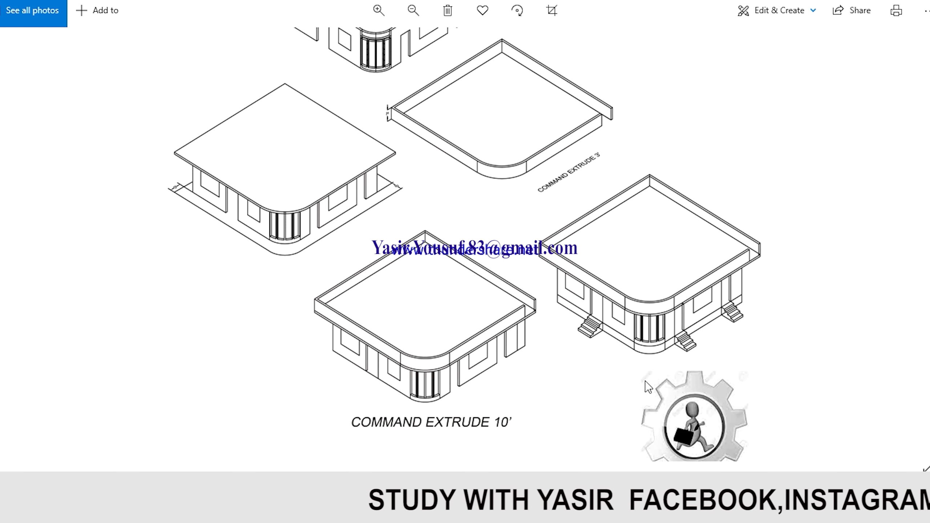
scroll(828, 351, "up", 2)
scroll(828, 351, "up", 2)
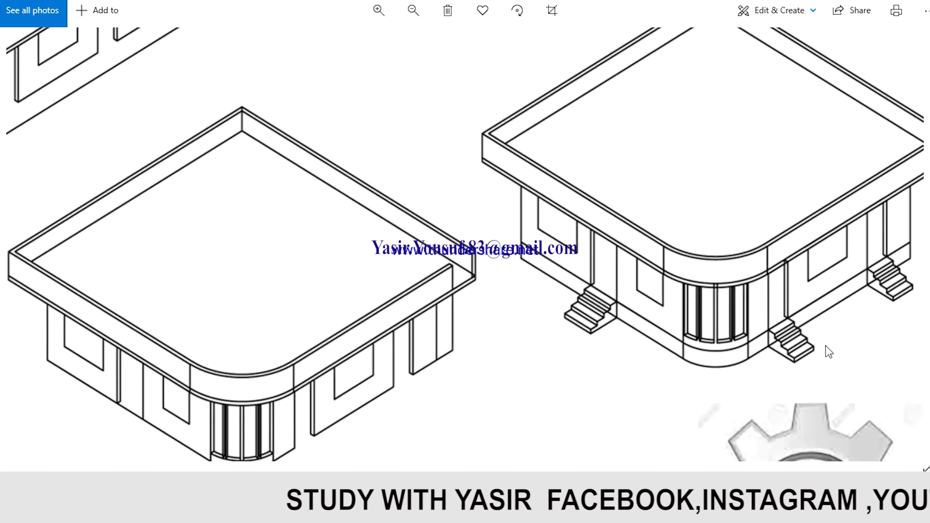
scroll(828, 351, "up", 2)
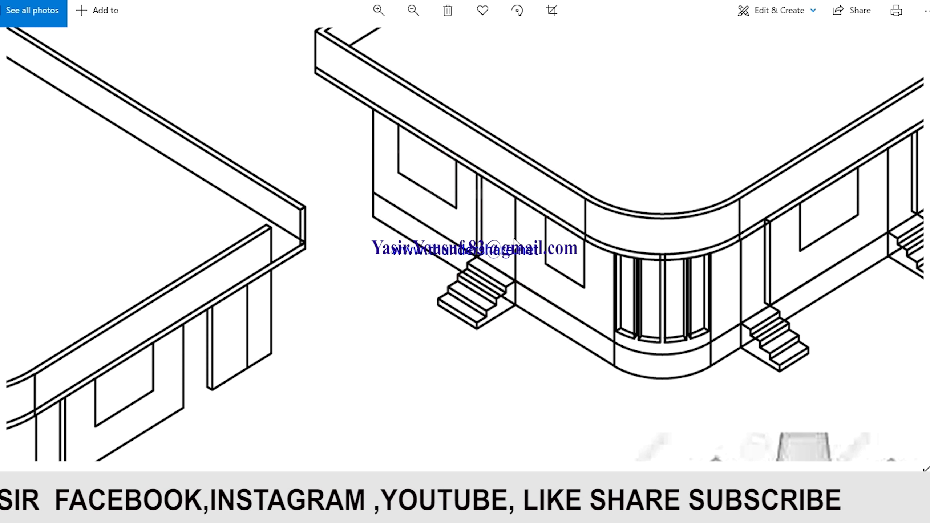
scroll(780, 345, "down", 2)
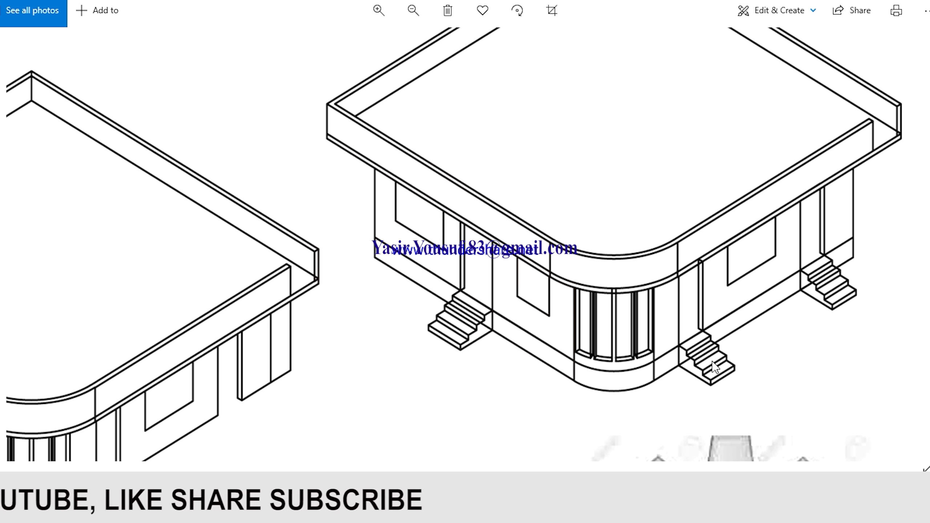
left_click(534, 446)
Copy the stair profile to one side, beside the plinth.
scroll(556, 266, "down", 3)
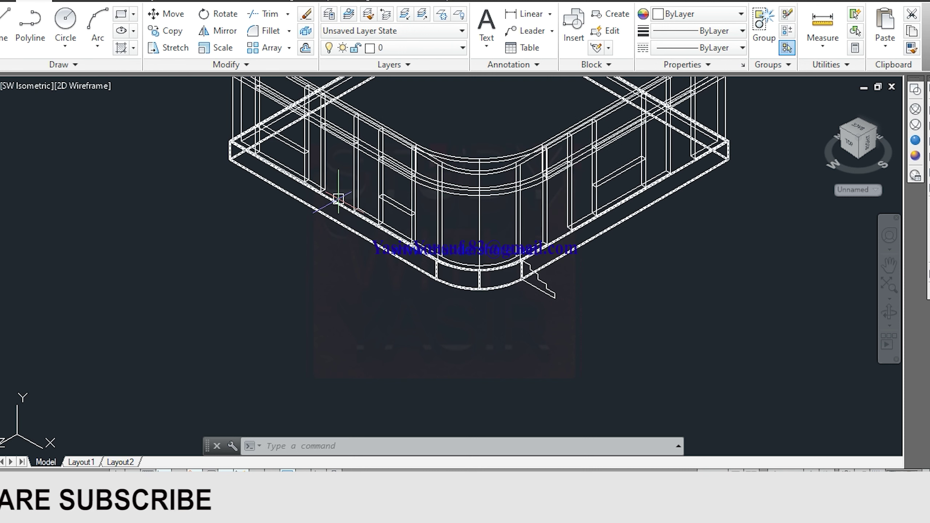
scroll(338, 183, "up", 3)
key("Escape")
key("Escape")
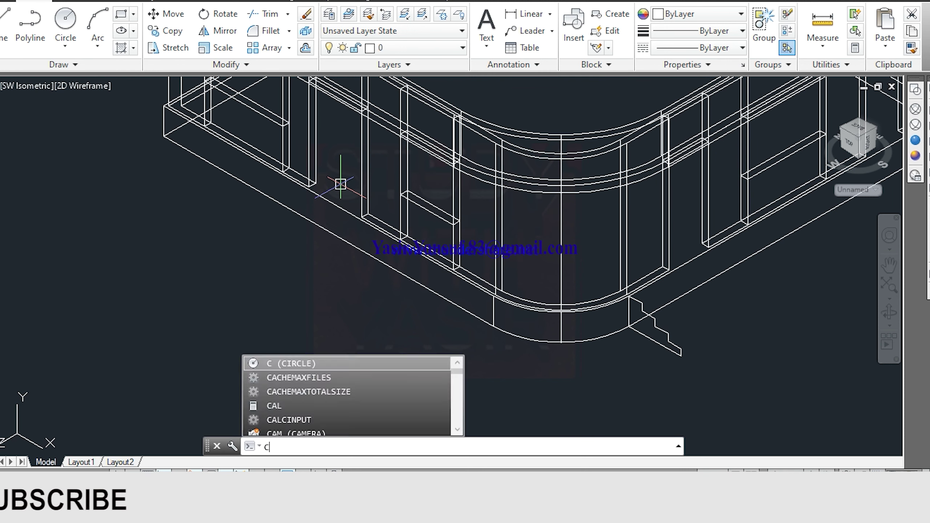
type("o")
key("Return")
scroll(657, 249, "up", 2)
middle_click_drag(666, 398, 743, 260)
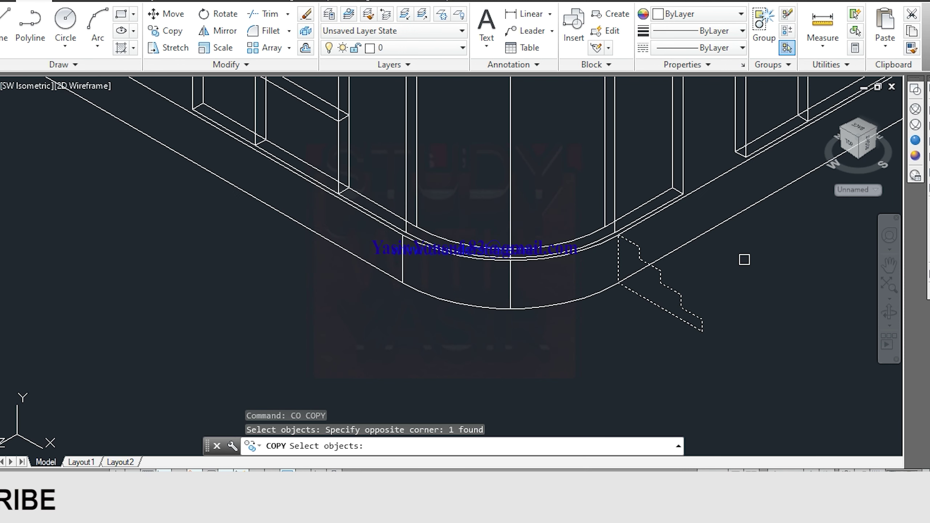
key("Return")
left_click(698, 310)
middle_click_drag(697, 309, 621, 208)
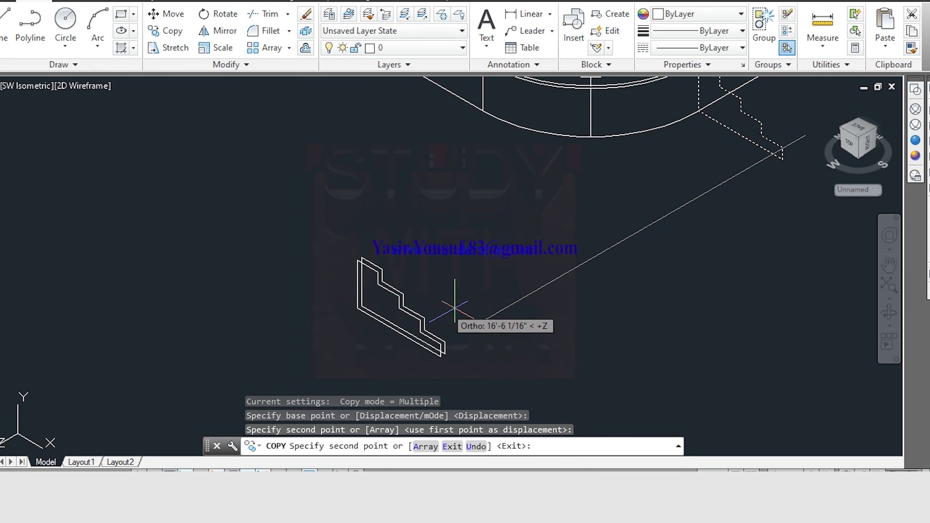
key("Escape")
key("Escape")
key("Escape")
middle_click_drag(787, 143, 576, 270)
type("EX")
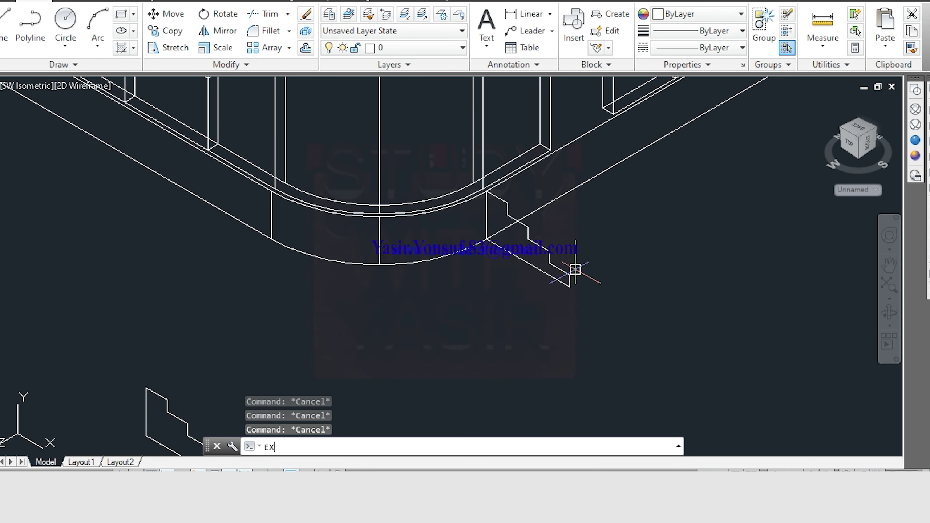
Extrude the stair profile -3' into solid entrance steps.
type("t")
key("Return")
left_click(540, 245)
key("Return")
type("-3'")
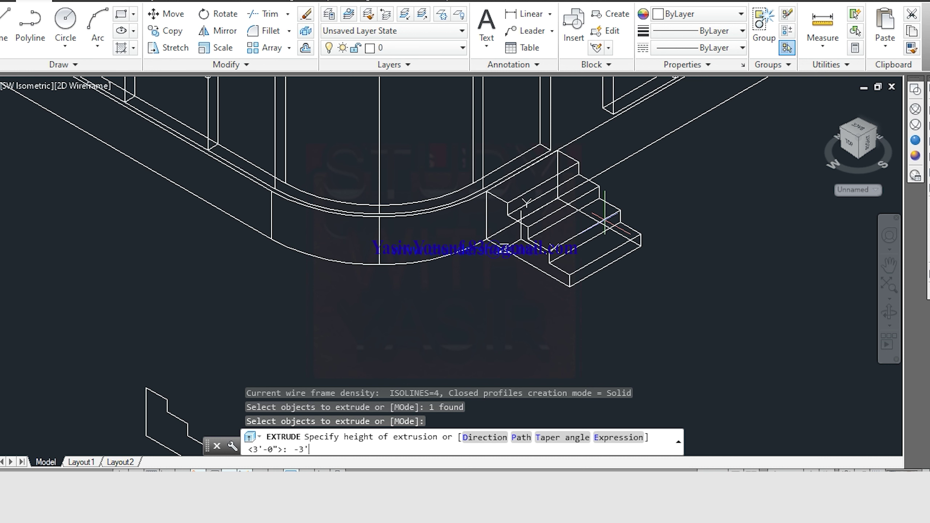
type("3'")
key("Return")
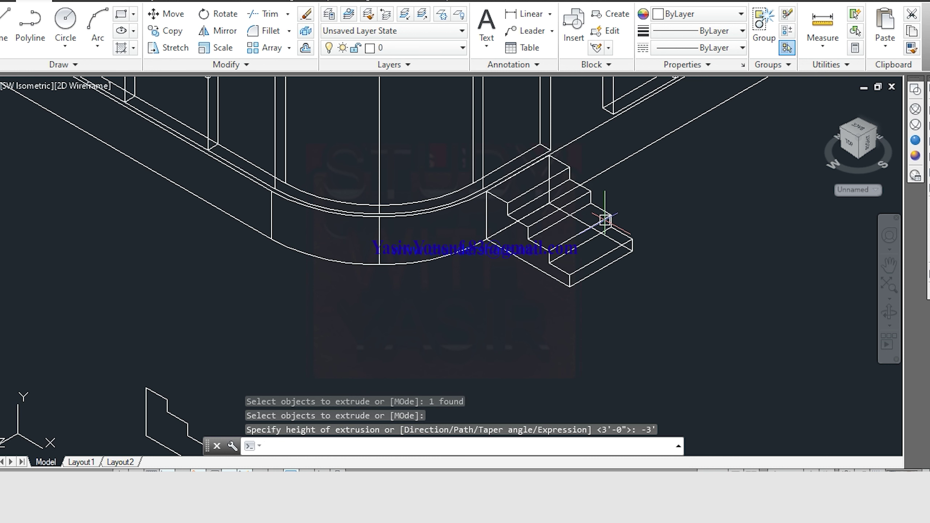
middle_click_drag(558, 272, 508, 302)
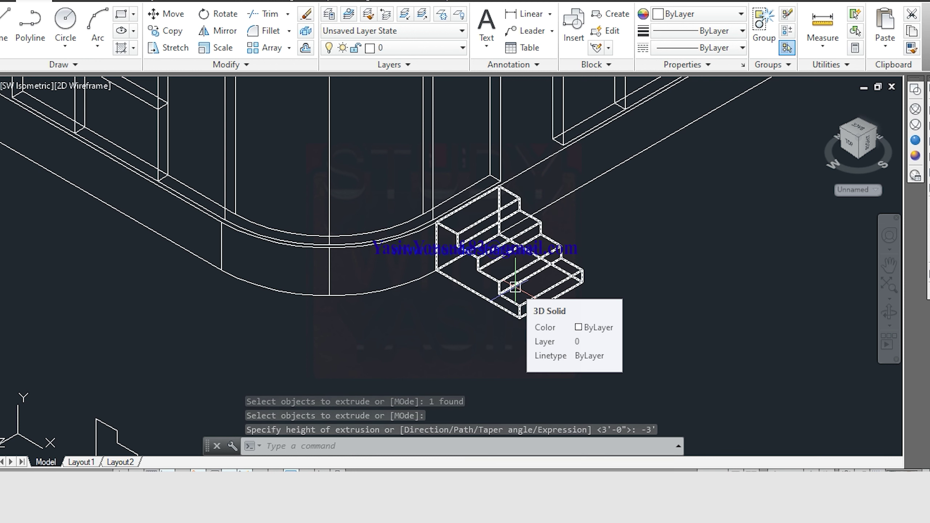
scroll(514, 287, "down", 3)
Draw a short helper line from the plinth wall corner.
scroll(520, 271, "up", 1)
scroll(520, 311, "up", 4)
middle_click_drag(549, 301, 477, 341)
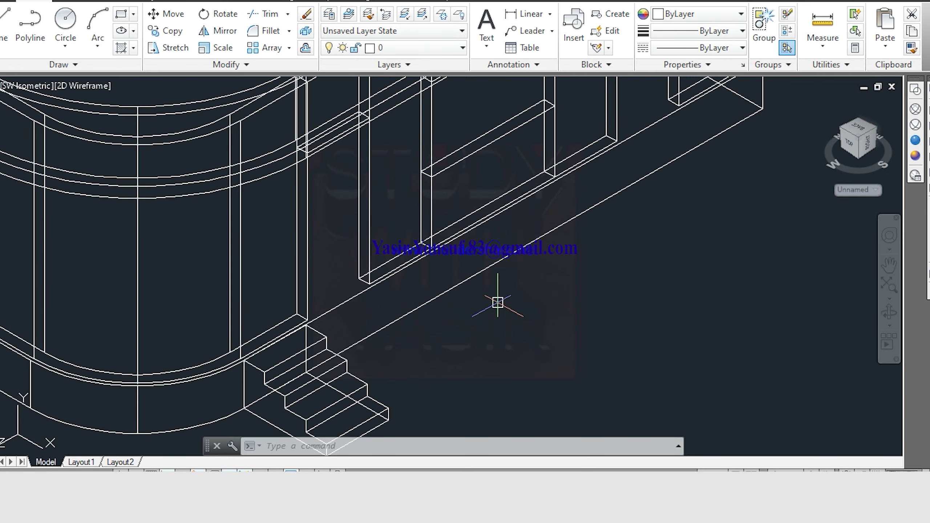
scroll(484, 319, "up", 2)
scroll(588, 230, "up", 2)
scroll(588, 230, "up", 2)
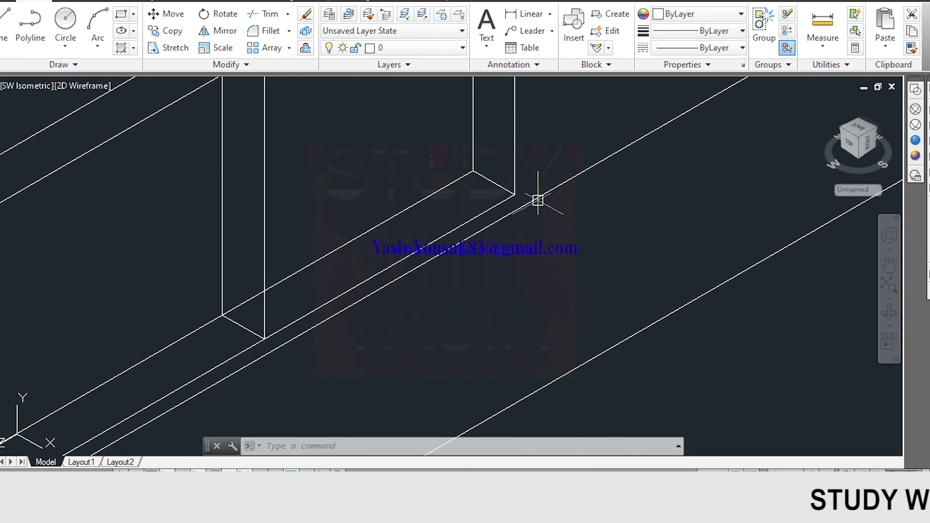
key("Escape")
key("Escape")
key("Return")
scroll(527, 204, "up", 2)
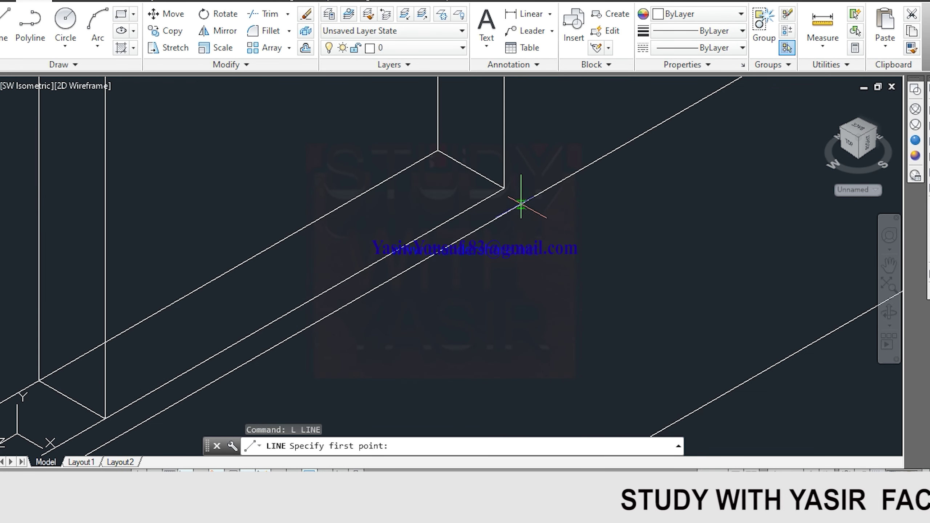
left_click(505, 188)
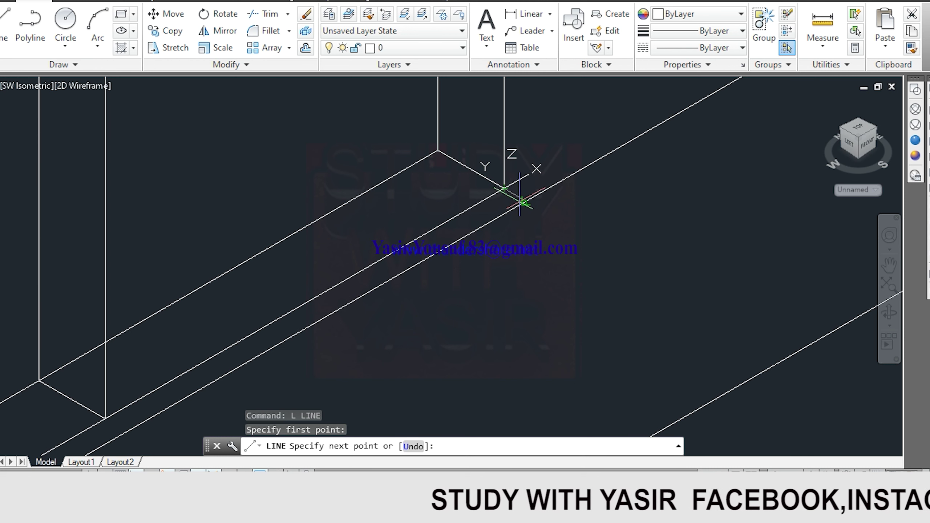
left_click(525, 200)
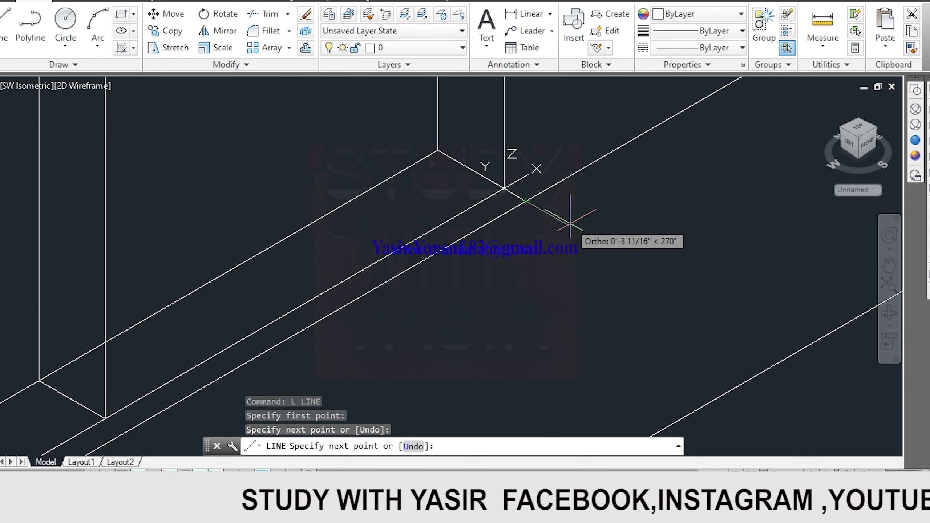
key("Escape")
key("Escape")
Copy the stair block from its corner to the other wall corner.
scroll(540, 225, "down", 2)
scroll(511, 286, "down", 2)
scroll(602, 212, "down", 1)
scroll(484, 261, "up", 2)
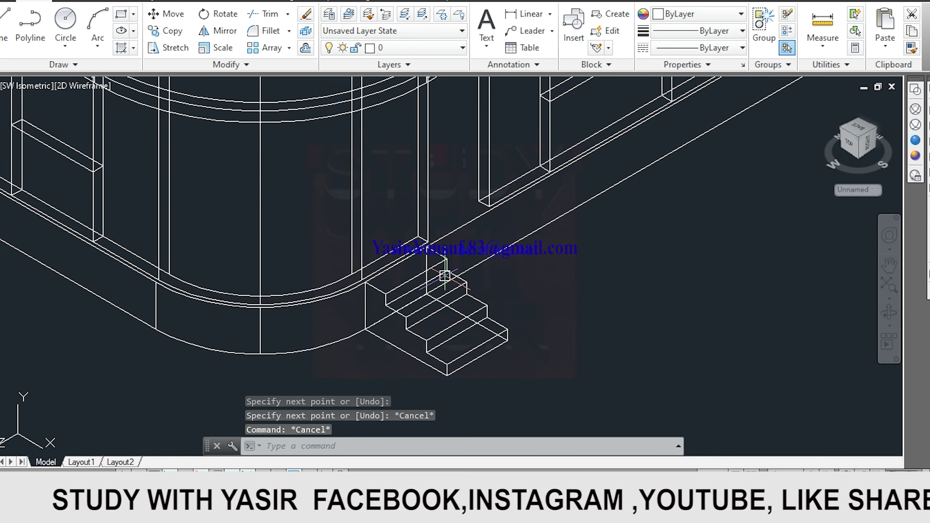
scroll(414, 293, "up", 1)
key("Escape")
type("co")
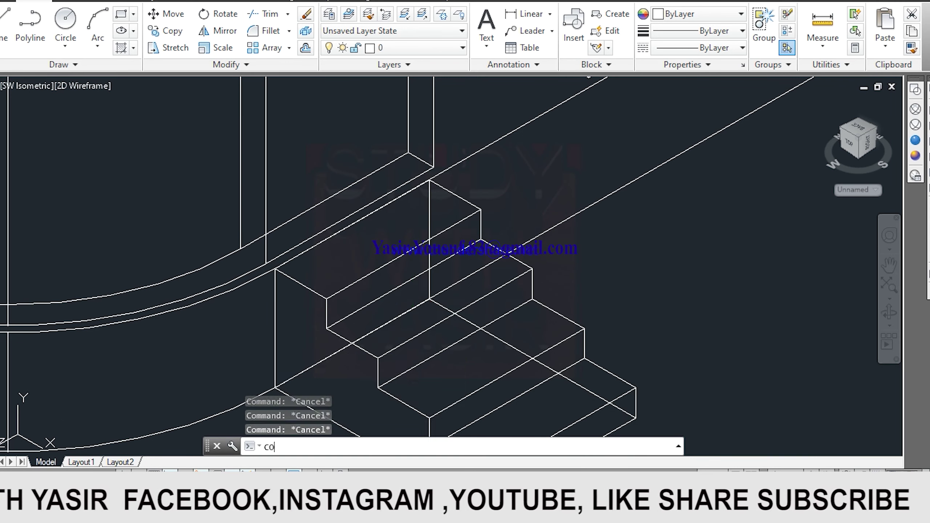
key("Return")
scroll(308, 279, "up", 2)
scroll(256, 293, "up", 2)
left_click(187, 276)
scroll(191, 276, "up", 2)
key("Return")
left_click(256, 258)
scroll(270, 249, "down", 3)
scroll(329, 237, "down", 2)
scroll(430, 230, "up", 2)
scroll(429, 242, "up", 2)
scroll(427, 256, "up", 2)
scroll(424, 266, "up", 2)
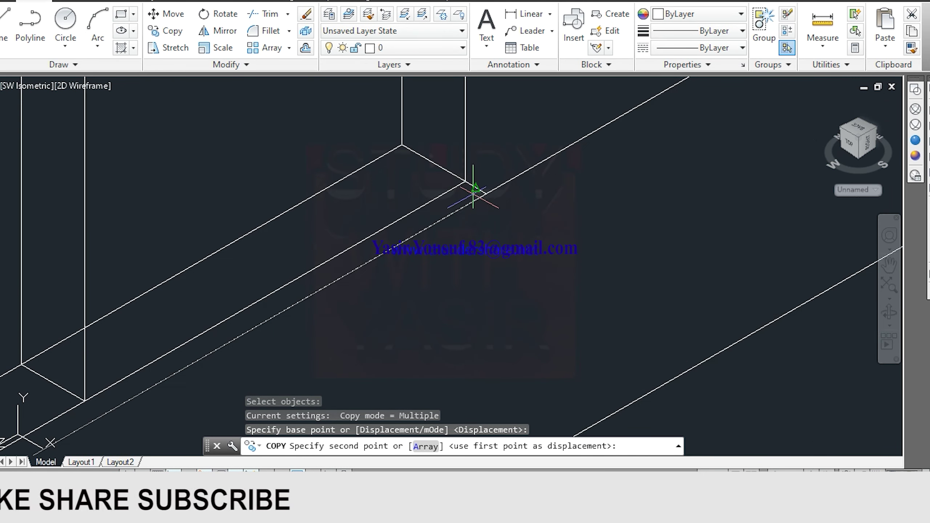
left_click(486, 194)
scroll(486, 193, "down", 3)
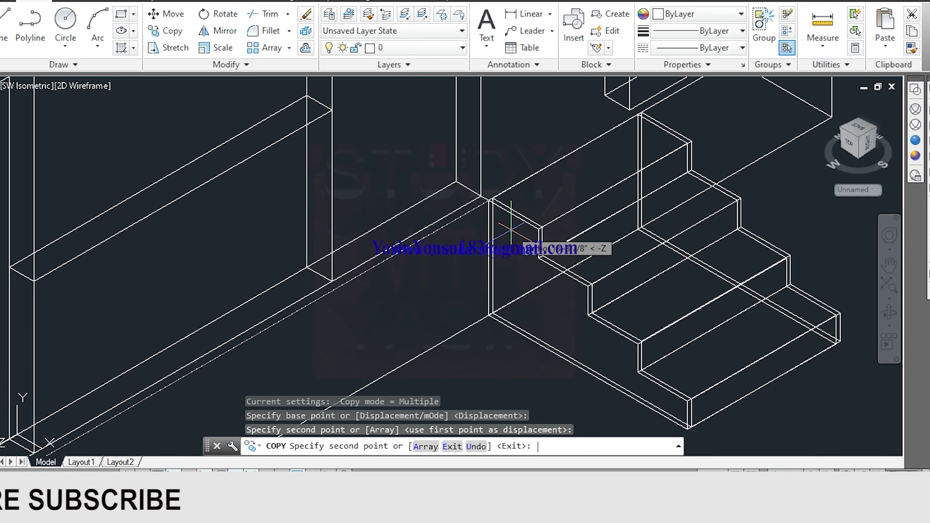
key("Escape")
Pick an object to erase, then cancel without deleting anything.
type("e")
key("Return")
scroll(491, 189, "up", 3)
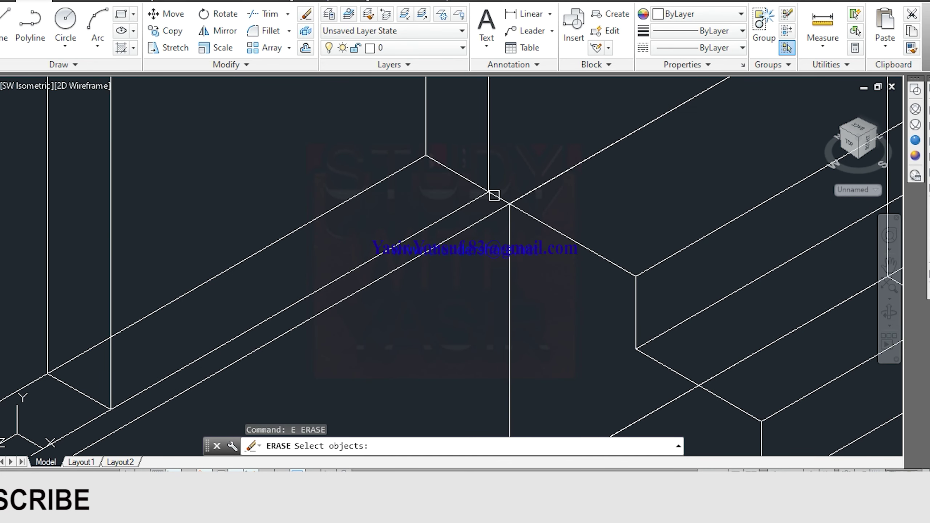
left_click(494, 196)
scroll(533, 215, "down", 5)
middle_click_drag(534, 235, 575, 192)
scroll(238, 221, "up", 4)
scroll(330, 257, "down", 2)
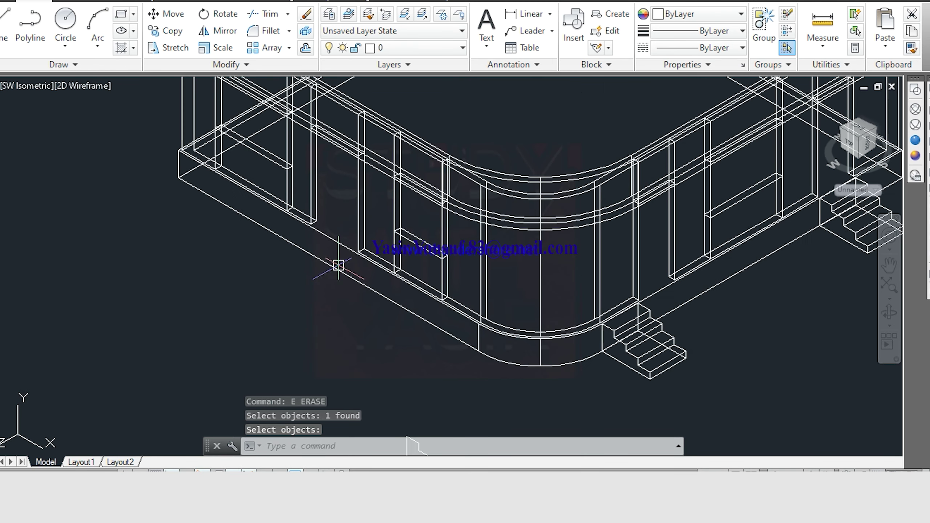
scroll(295, 232, "down", 2)
middle_click_drag(376, 294, 393, 256)
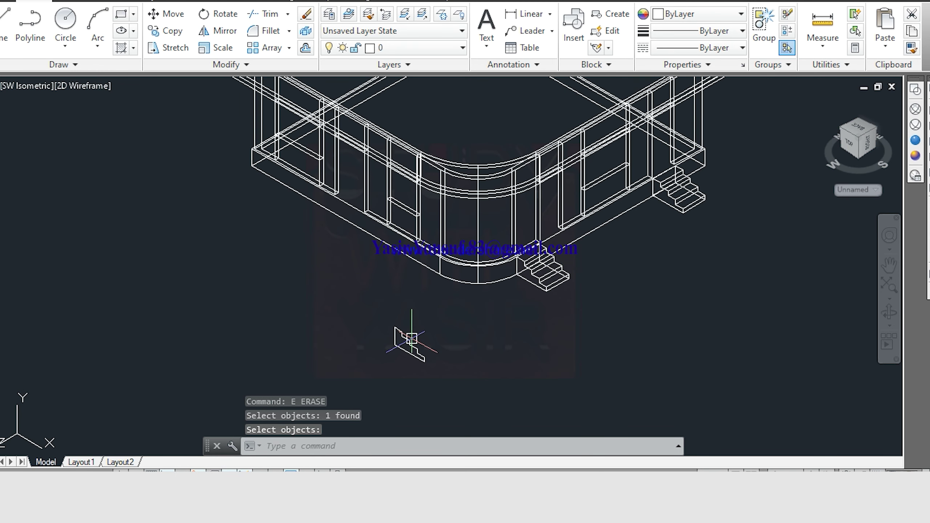
scroll(421, 339, "up", 4)
key("Escape")
key("Escape")
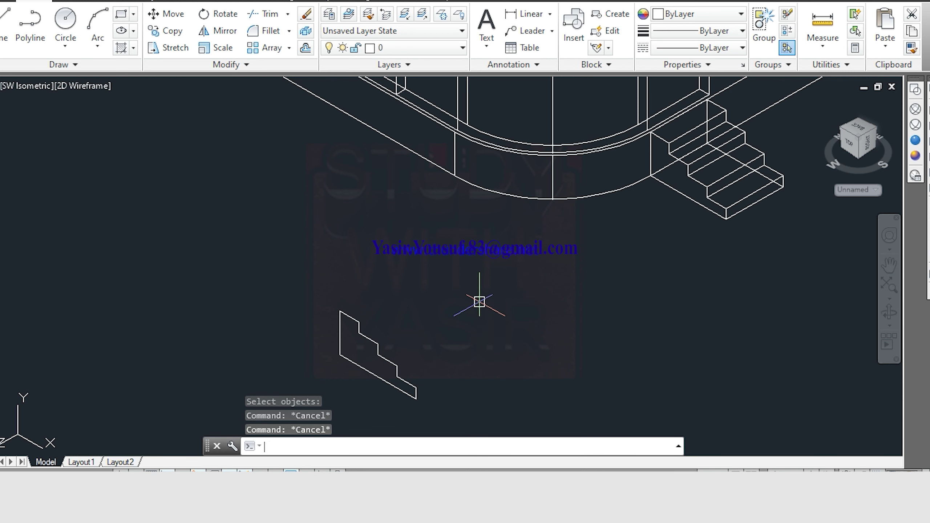
Extrude the stepped stair outline 4' into a solid flight of steps.
type("T")
key("Return")
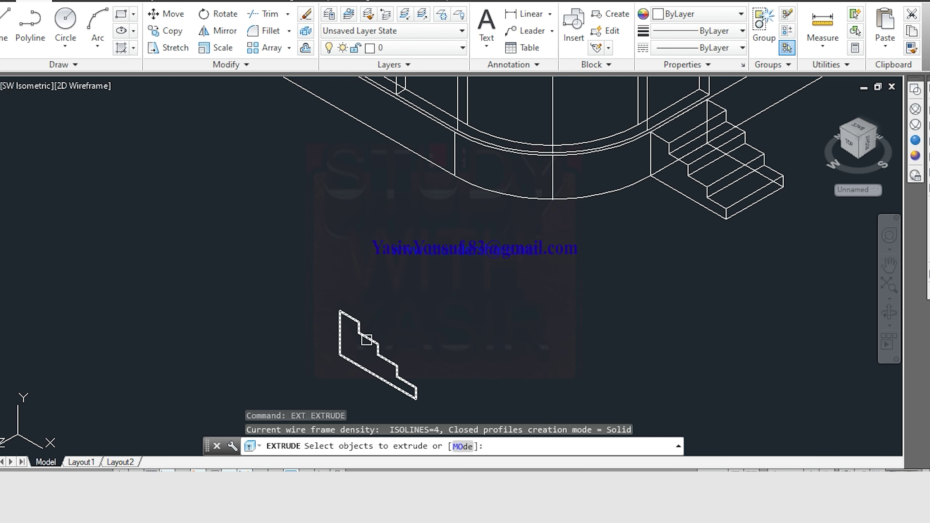
left_click(367, 340)
key("Return")
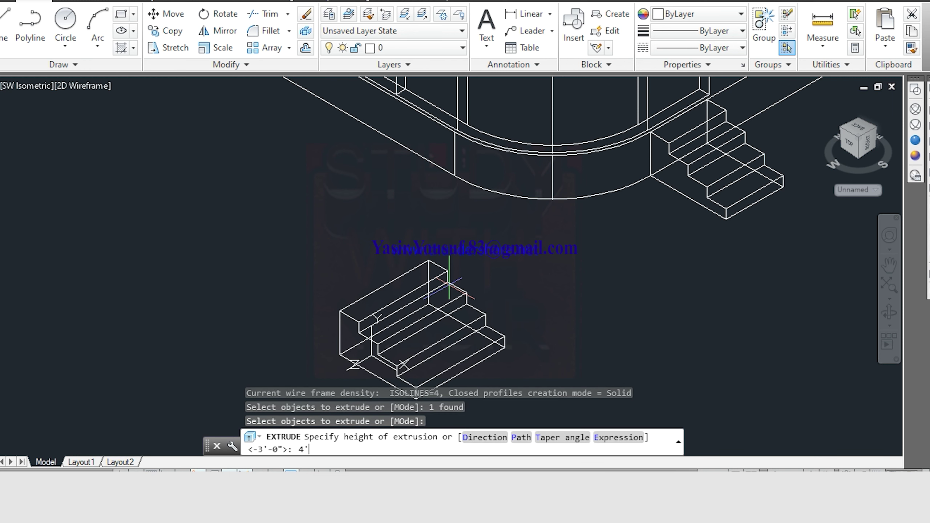
key("Return")
scroll(448, 282, "down", 1)
scroll(432, 284, "down", 2)
scroll(403, 280, "down", 1)
scroll(385, 275, "down", 2)
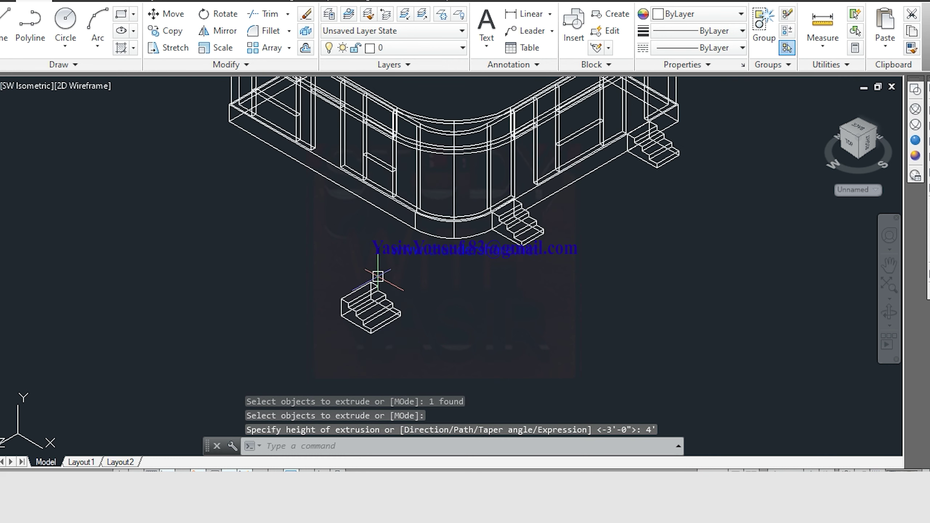
scroll(357, 260, "up", 1)
middle_click_drag(346, 188, 348, 240)
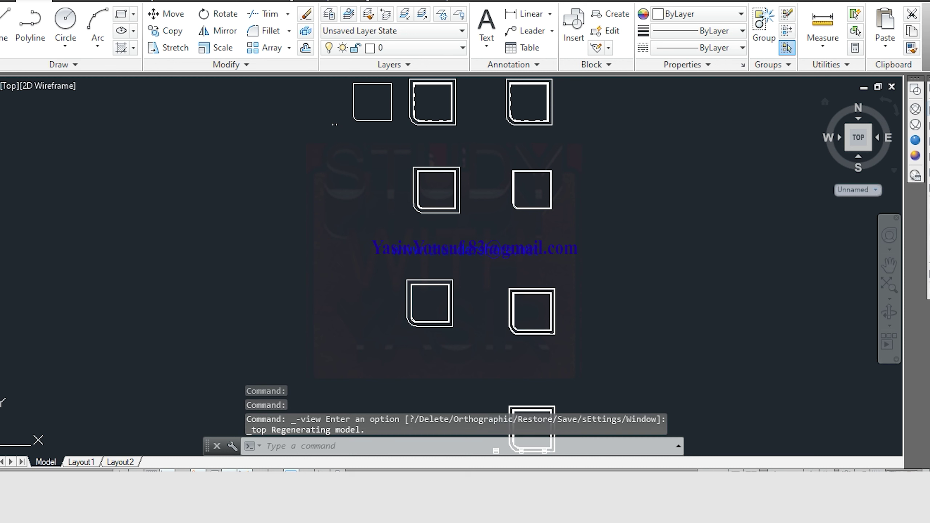
scroll(406, 319, "up", 3)
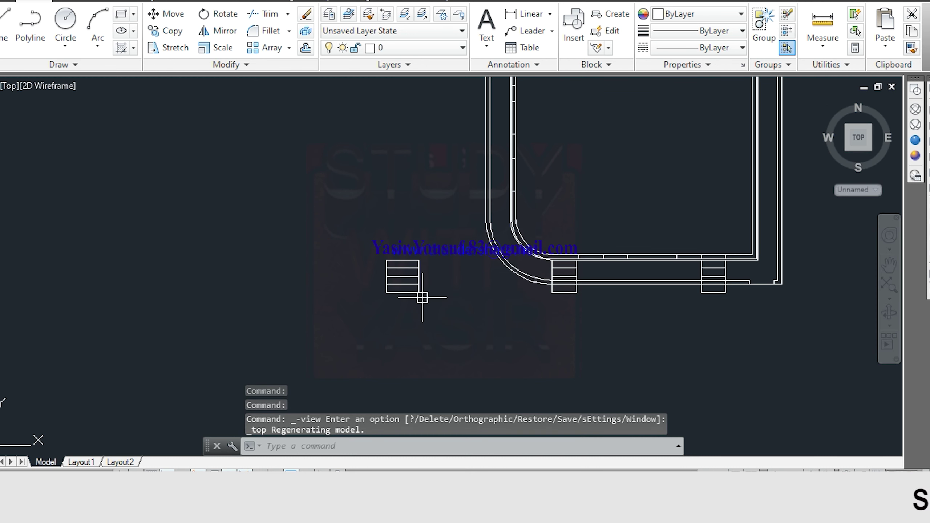
scroll(422, 298, "up", 3)
Select the steps for rotation about a point beside them, then abandon the rotation.
key("Escape")
key("Escape")
type("RO")
key("Return")
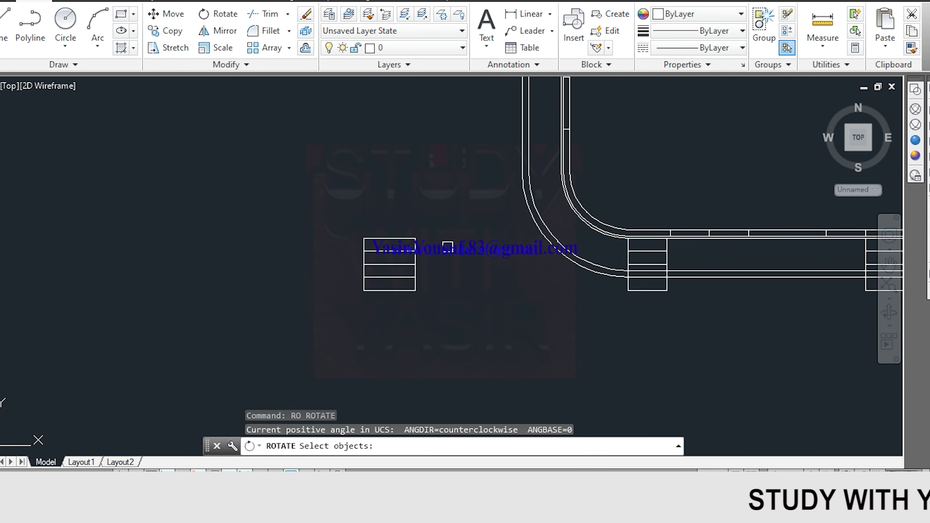
left_click(299, 327)
key("Return")
left_click(443, 242)
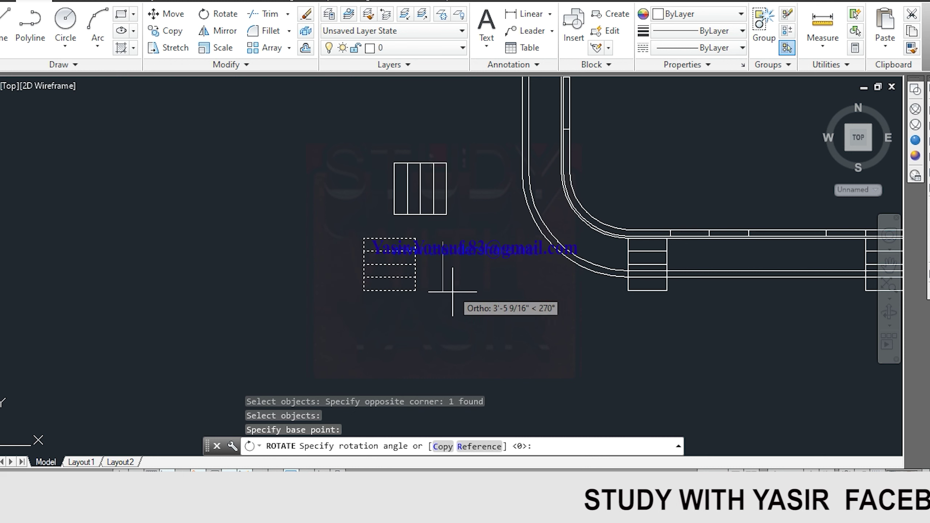
key("Escape")
key("Return")
mouse_move(422, 278)
middle_mouse_down()
mouse_move(421, 307)
mouse_move(405, 333)
mouse_move(308, 364)
mouse_move(295, 384)
middle_mouse_up()
key("Escape")
Window-select the steps and set a move base point at their corner, then cancel.
type("m")
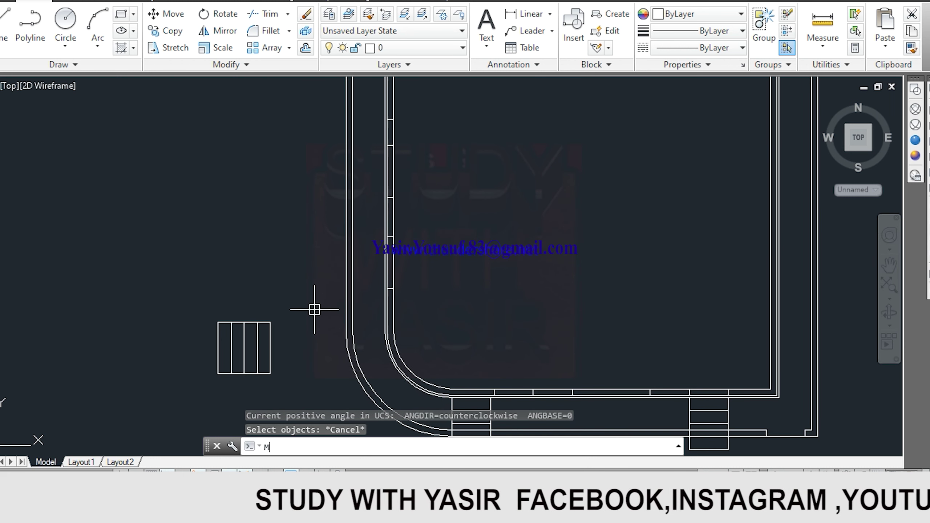
key("Return")
left_click(298, 295)
left_click(191, 385)
scroll(284, 316, "up", 2)
key("Return")
left_click(263, 316)
scroll(343, 295, "up", 2)
scroll(342, 183, "up", 2)
scroll(338, 197, "up", 2)
scroll(340, 205, "down", 2)
scroll(308, 245, "down", 2)
scroll(297, 224, "down", 2)
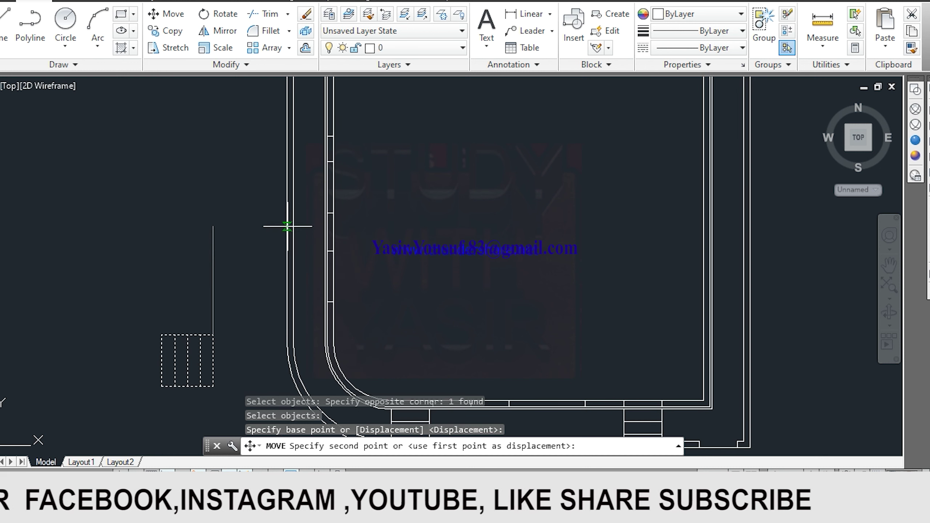
key("Escape")
Start a LINE command and cancel it before drawing anything.
middle_click_drag(281, 213, 276, 270)
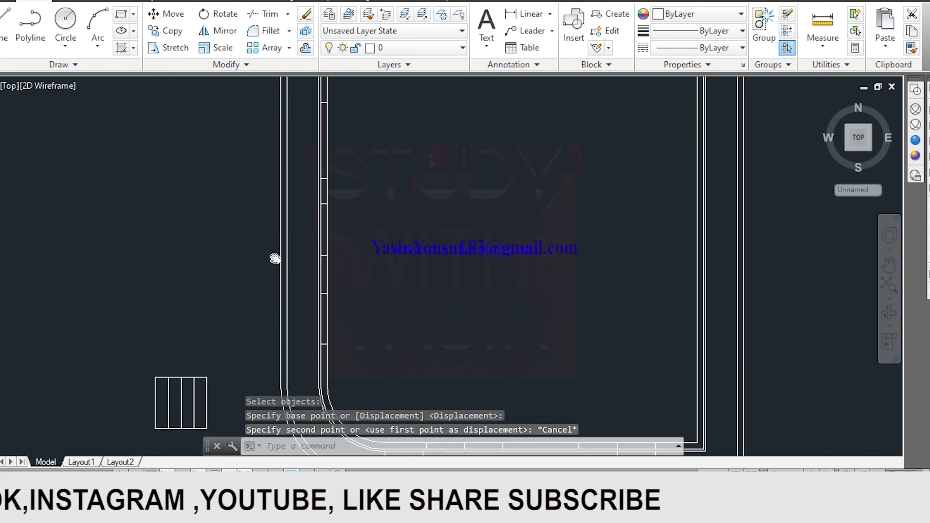
scroll(276, 270, "up", 2)
scroll(305, 189, "down", 2)
scroll(305, 189, "up", 2)
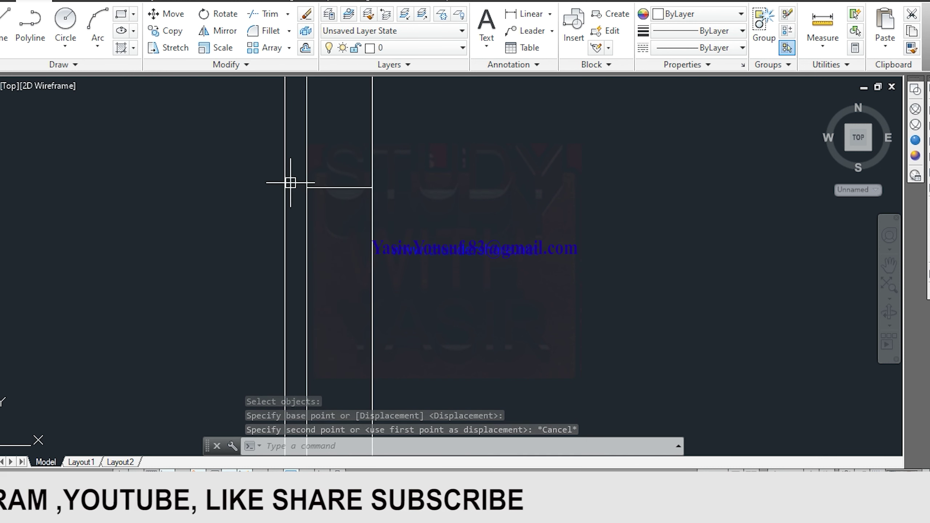
scroll(300, 191, "up", 1)
key("Escape")
key("Escape")
type("L")
key("Return")
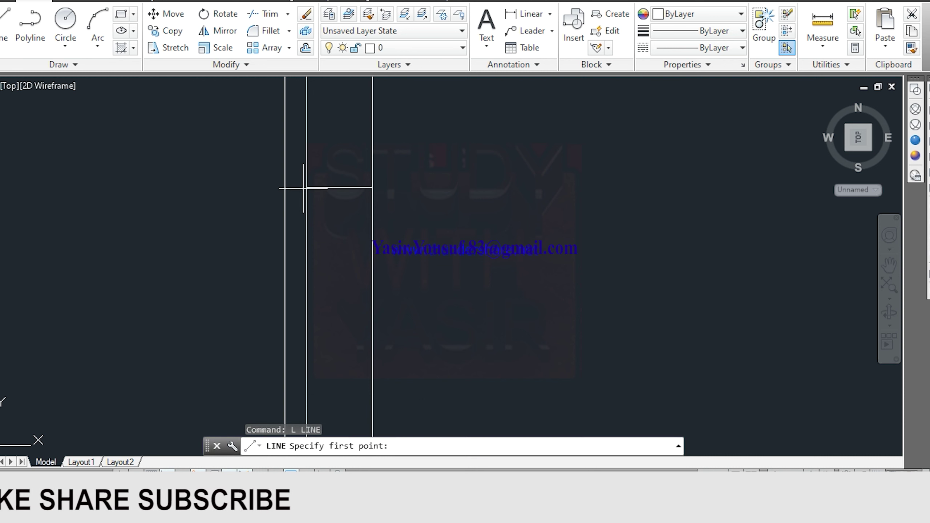
scroll(301, 201, "down", 4)
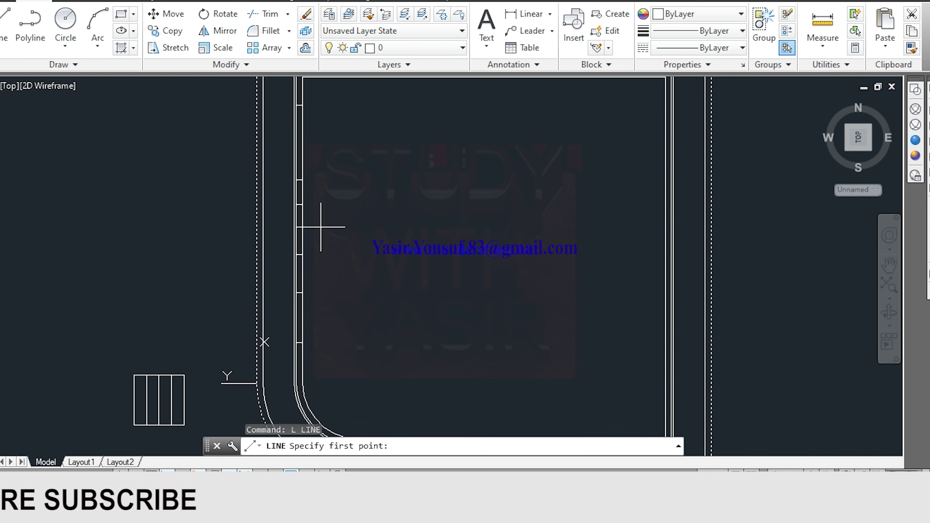
key("Escape")
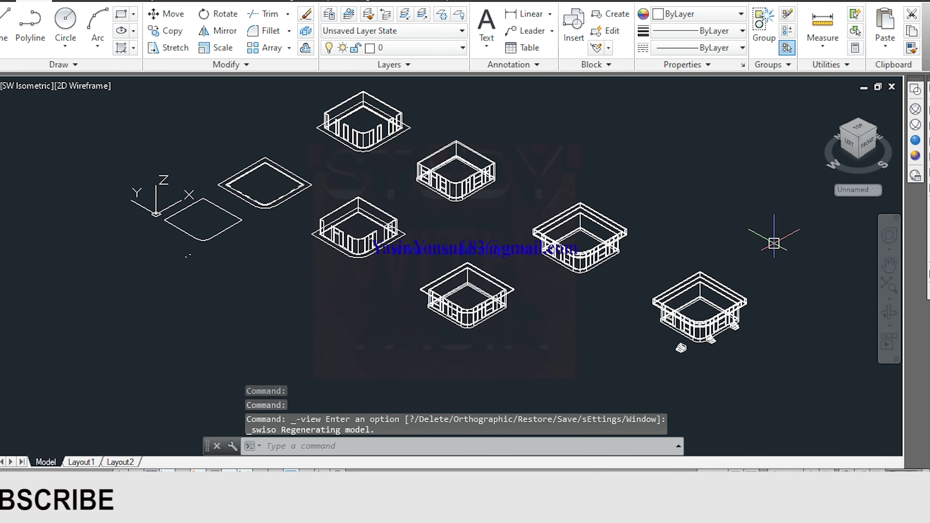
Zoom in on the new entrance steps, cancelling a stray line command.
scroll(644, 292, "up", 3)
scroll(655, 317, "up", 3)
scroll(483, 197, "up", 3)
scroll(481, 160, "up", 2)
scroll(485, 274, "up", 2)
key("Escape")
key("Escape")
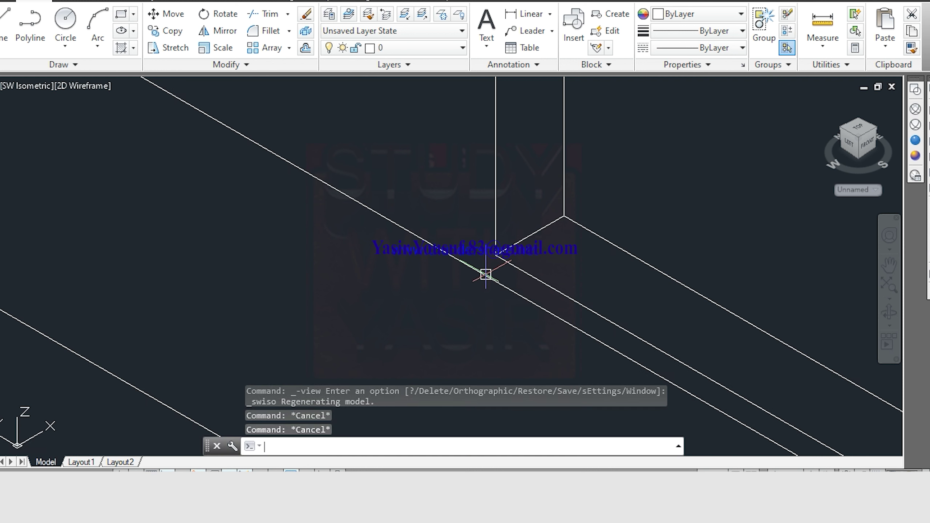
type("L")
key("Return")
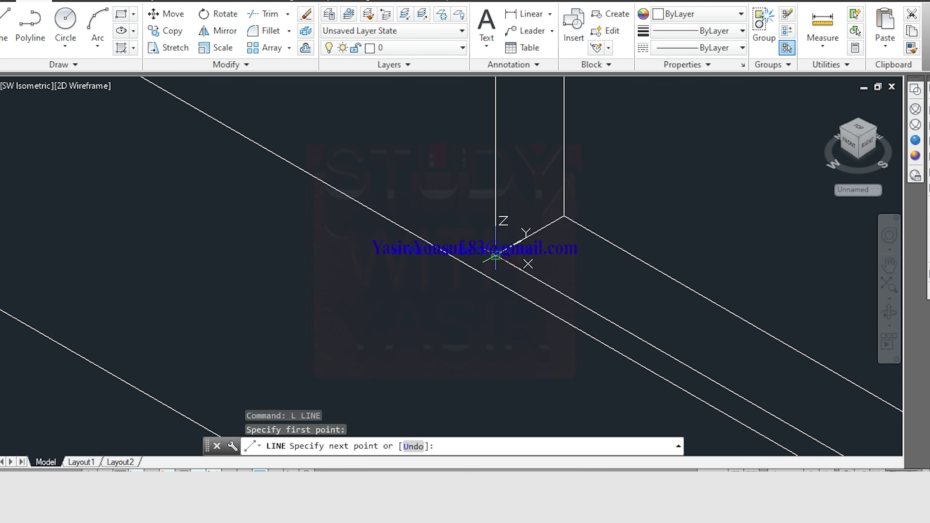
scroll(472, 268, "down", 3)
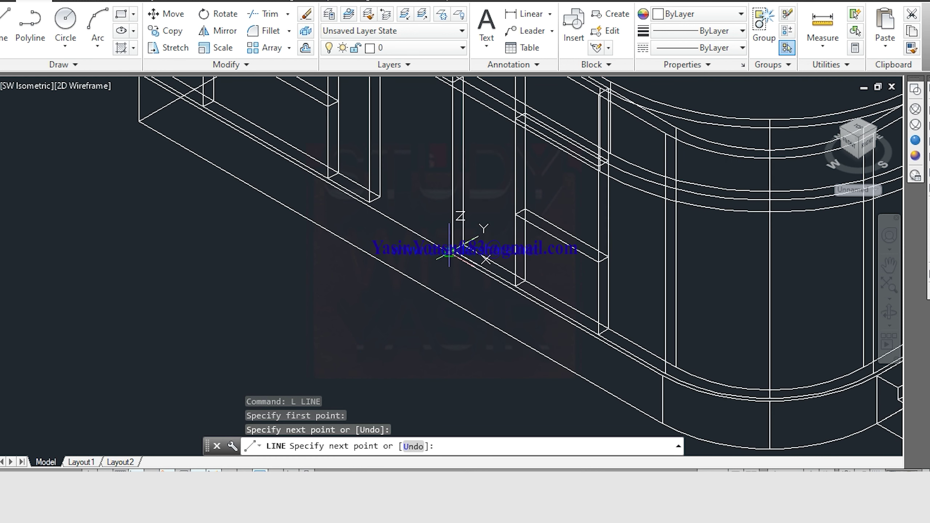
scroll(479, 264, "down", 3)
key("Escape")
key("Escape")
scroll(471, 284, "up", 2)
Move the third entrance stair from its corner base point against the plinth.
type("m")
key("Return")
scroll(461, 275, "up", 3)
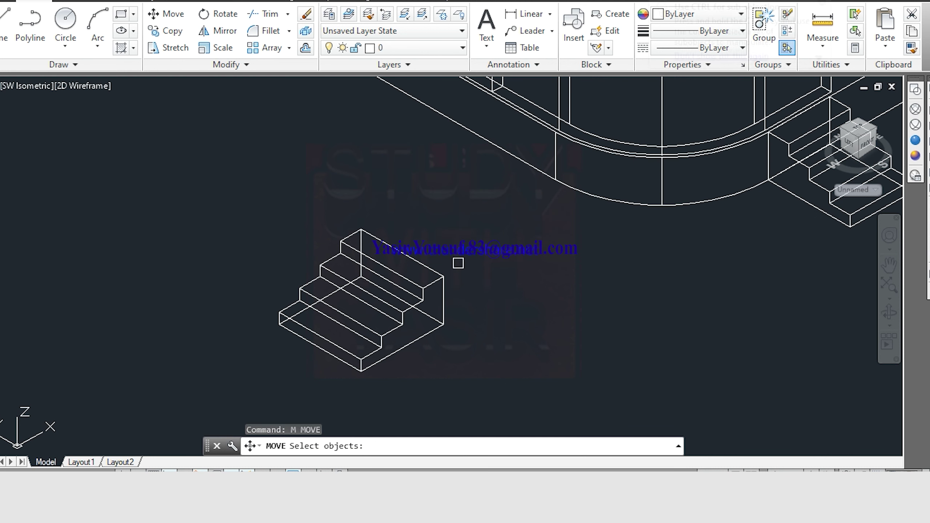
left_click(381, 300)
scroll(455, 275, "up", 3)
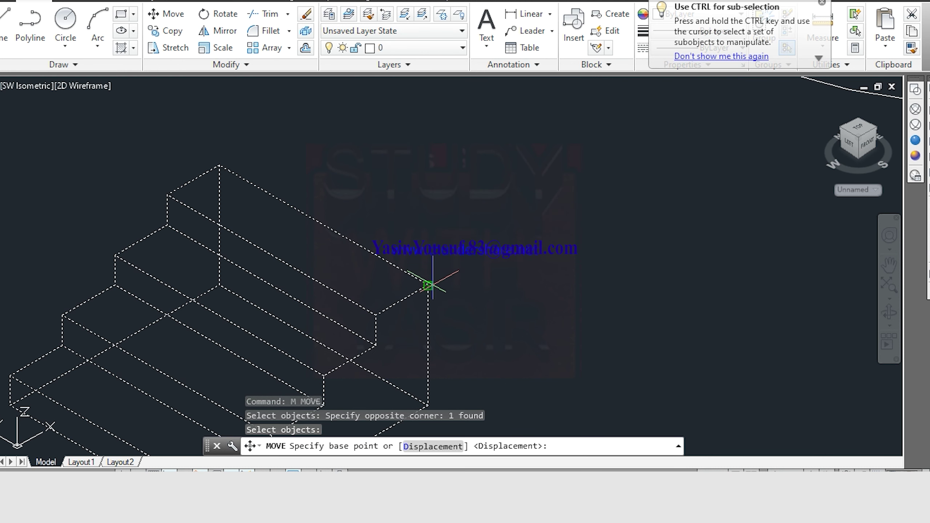
left_click(428, 286)
scroll(417, 290, "down", 3)
scroll(415, 291, "down", 2)
scroll(381, 304, "up", 4)
scroll(366, 238, "up", 2)
scroll(363, 220, "up", 2)
scroll(360, 227, "up", 2)
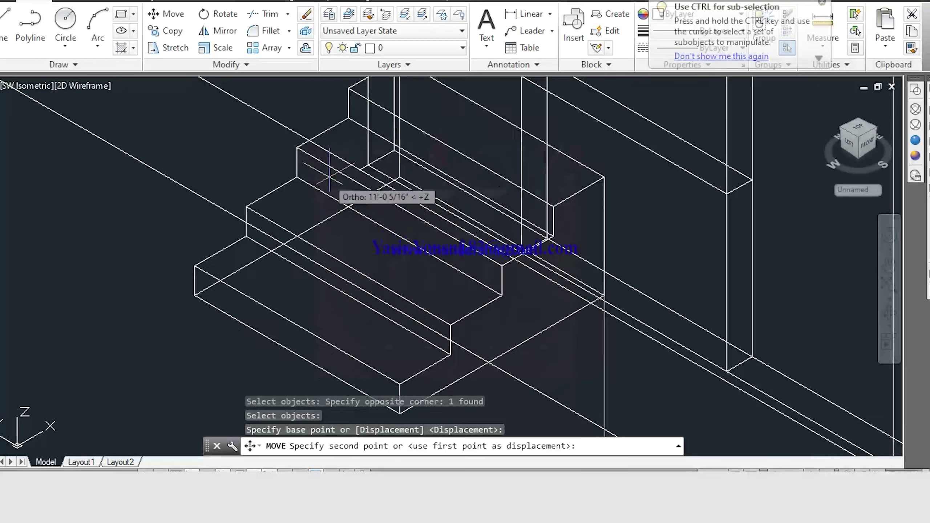
scroll(360, 167, "up", 2)
scroll(353, 163, "up", 1)
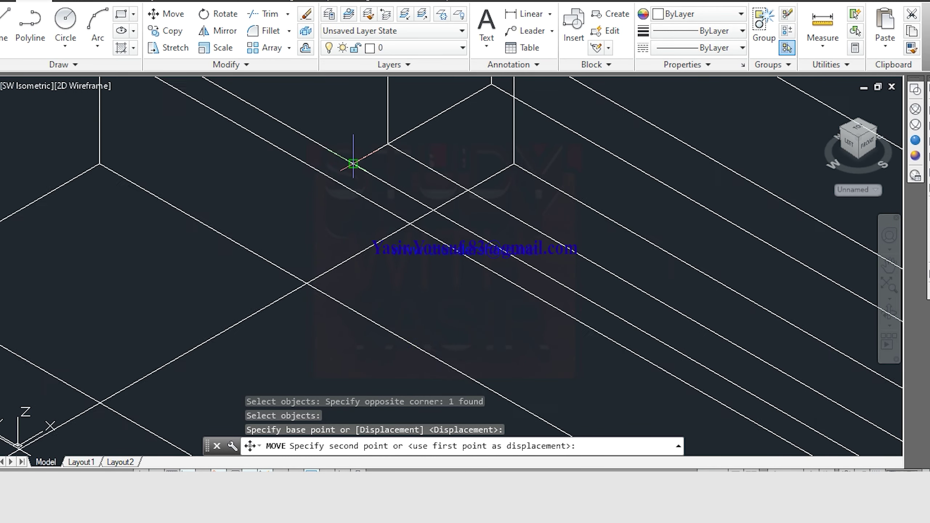
left_click(355, 164)
scroll(363, 220, "down", 3)
scroll(381, 311, "up", 1)
scroll(375, 318, "up", 2)
Erase the leftover guide line beside the steps.
key("Escape")
key("Escape")
type("e")
key("Return")
scroll(335, 273, "up", 2)
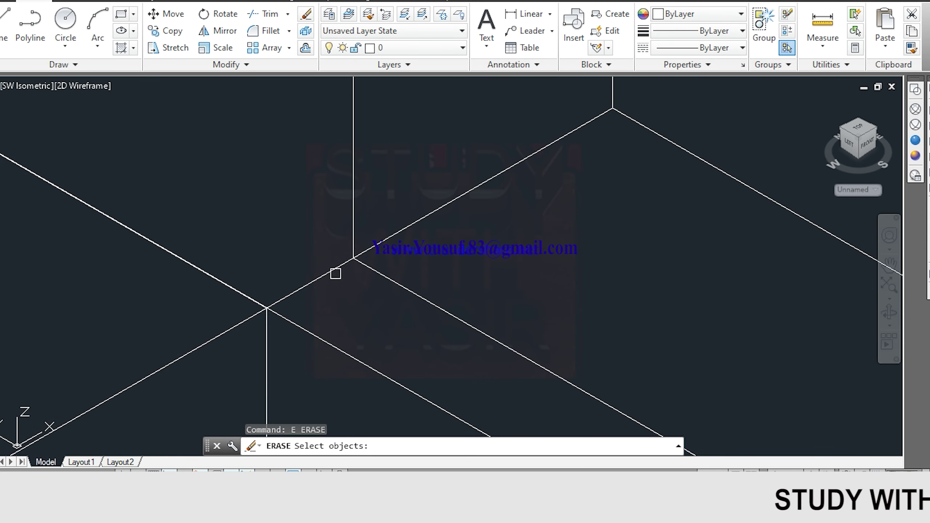
left_click(333, 273)
scroll(330, 270, "down", 3)
scroll(317, 265, "up", 2)
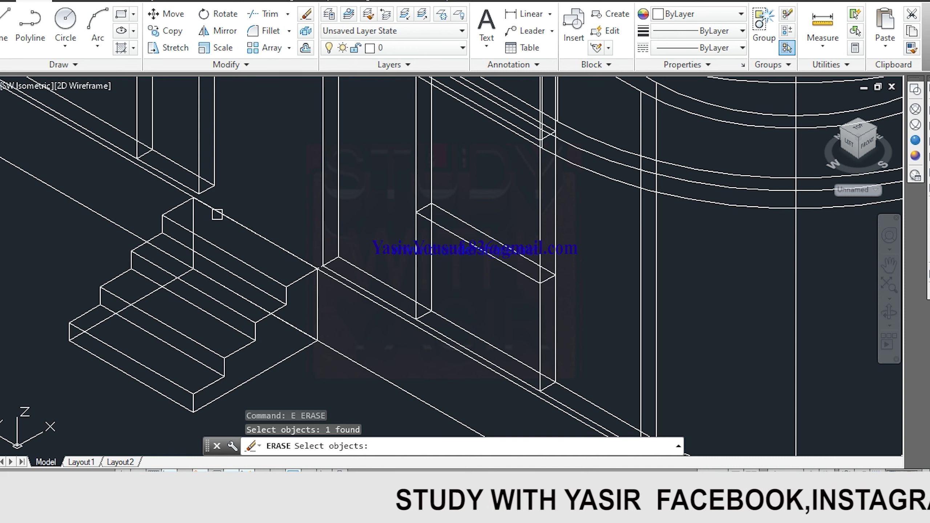
key("Return")
scroll(217, 215, "down", 4)
scroll(264, 309, "up", 1)
scroll(282, 323, "up", 1)
scroll(330, 290, "down", 2)
scroll(330, 290, "down", 1)
scroll(329, 290, "down", 1)
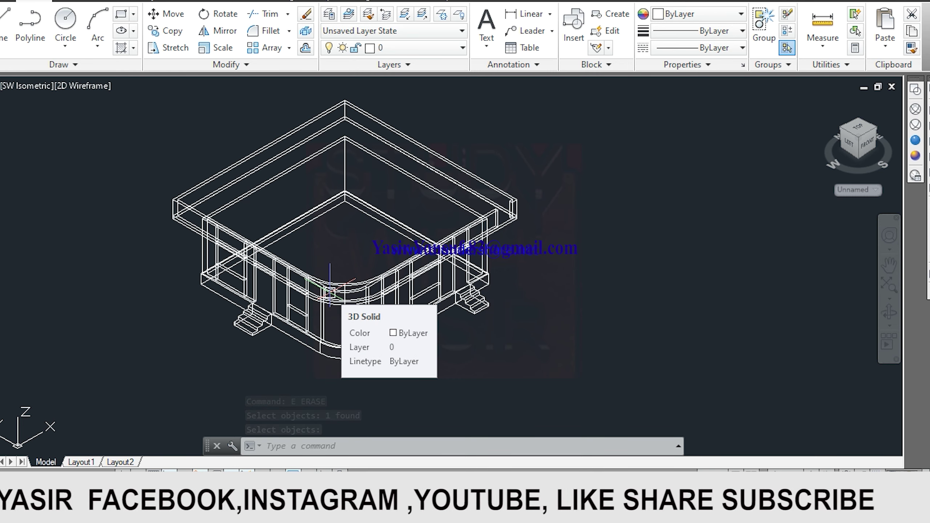
scroll(328, 304, "up", 1)
scroll(228, 317, "up", 3)
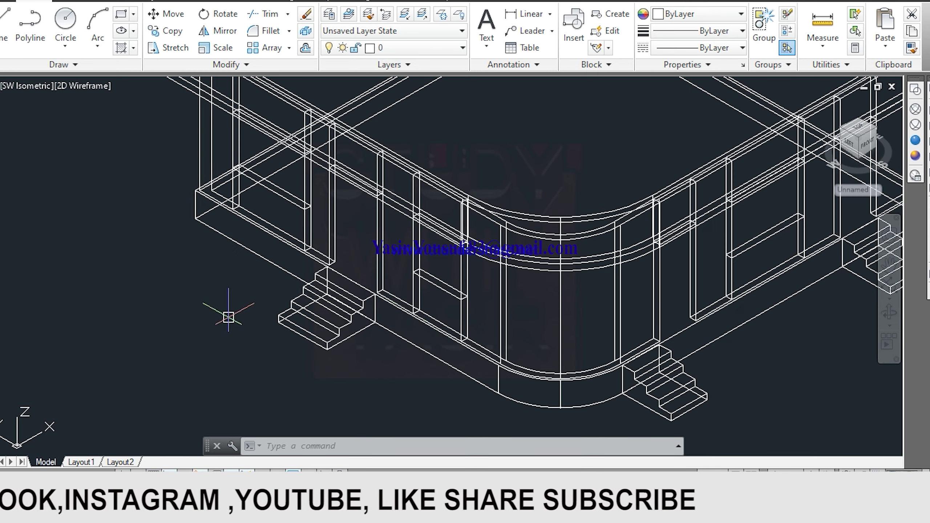
Pan to the left-hand steps and apply the Conceptual visual style.
middle_click_drag(415, 311, 367, 360)
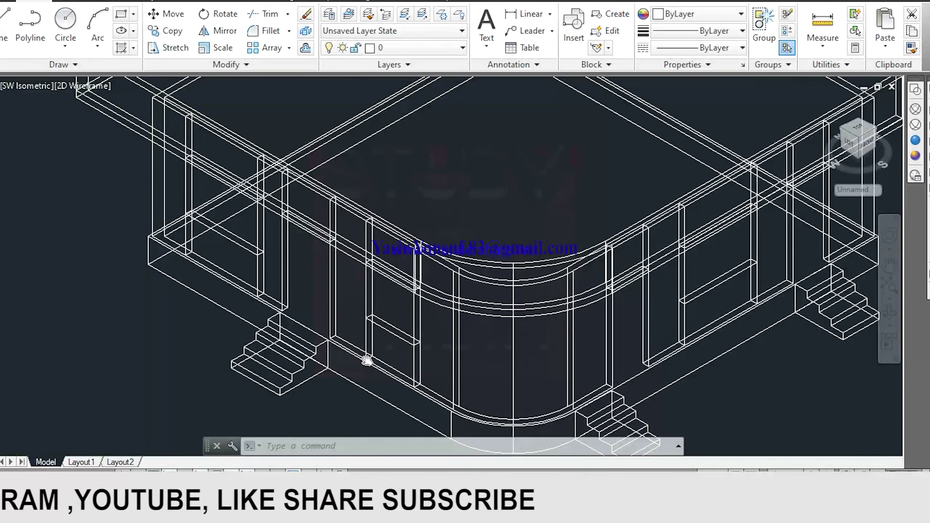
scroll(330, 345, "up", 1)
scroll(330, 345, "up", 3)
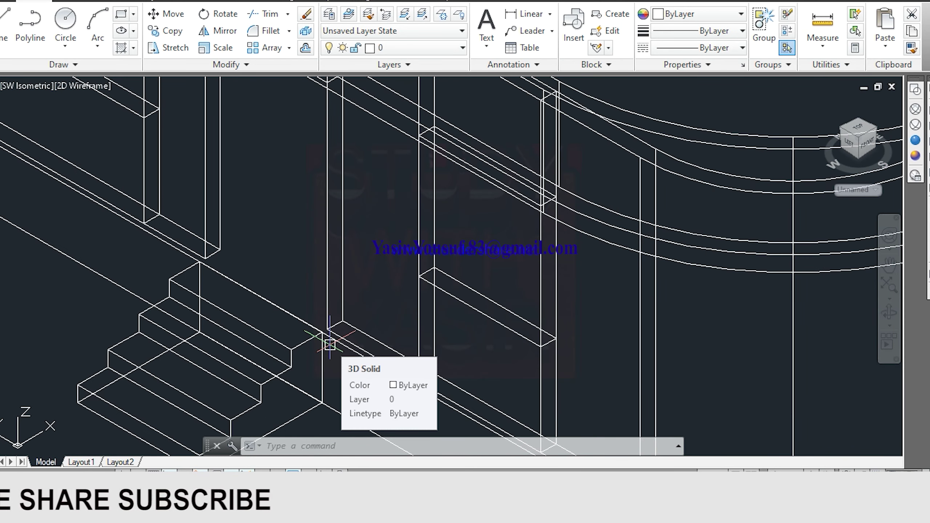
scroll(330, 344, "down", 5)
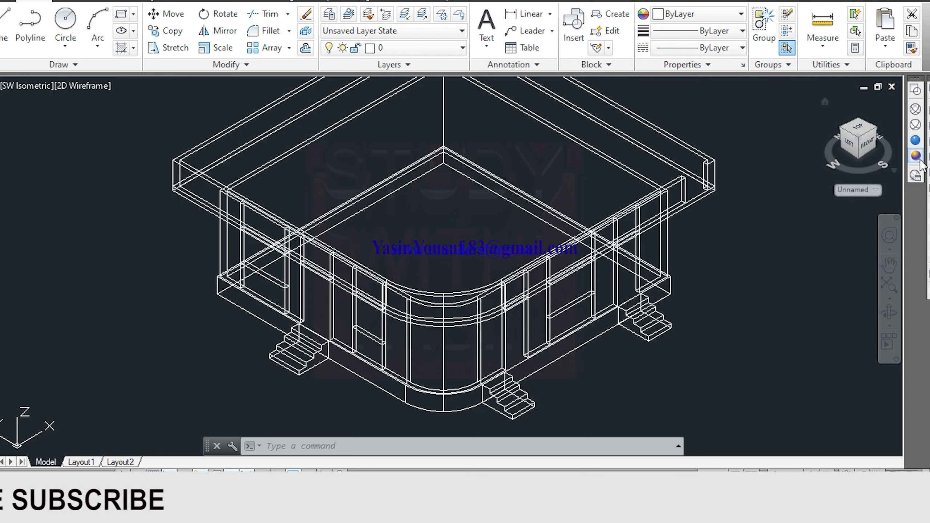
left_click(915, 156)
scroll(451, 236, "down", 2)
scroll(451, 236, "down", 1)
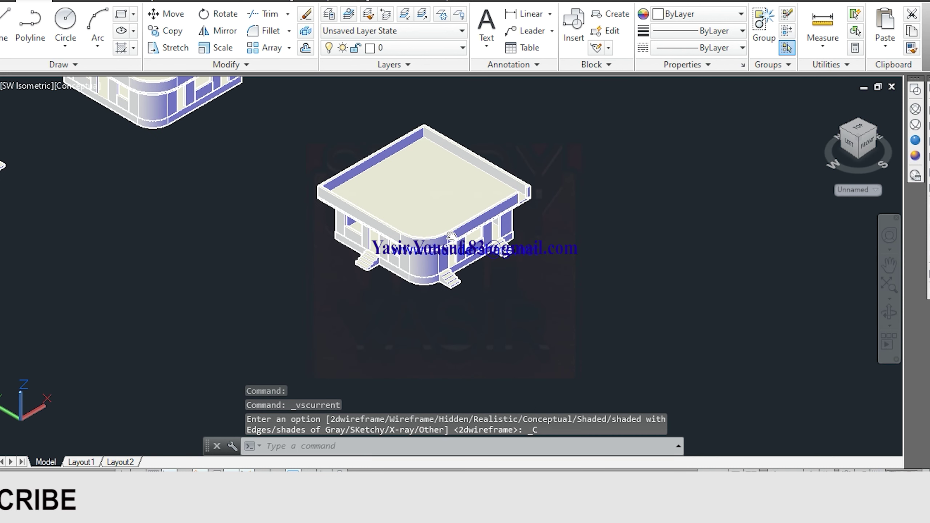
Pan to show all house stage models and bring up the reference image.
mouse_move(451, 236)
middle_mouse_down()
mouse_move(431, 295)
mouse_move(552, 357)
mouse_move(469, 315)
middle_mouse_up()
scroll(431, 295, "down", 1)
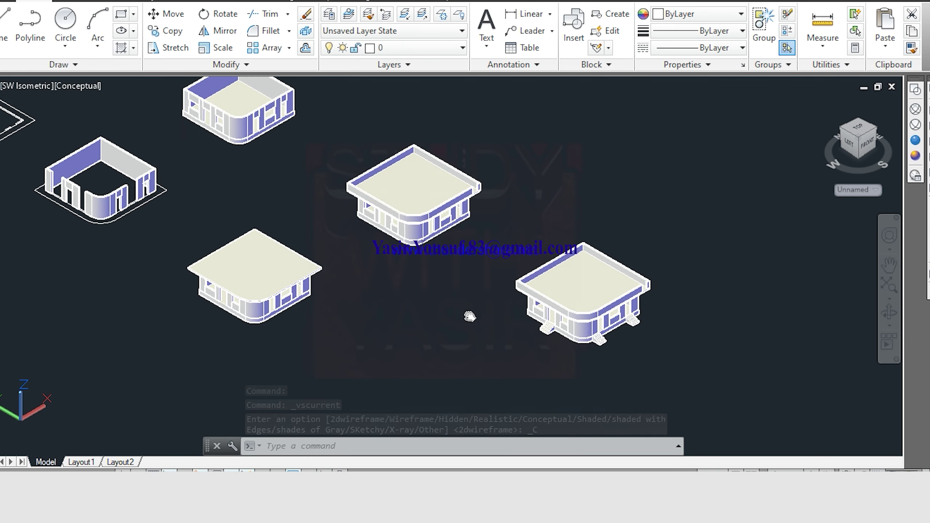
left_click(498, 439)
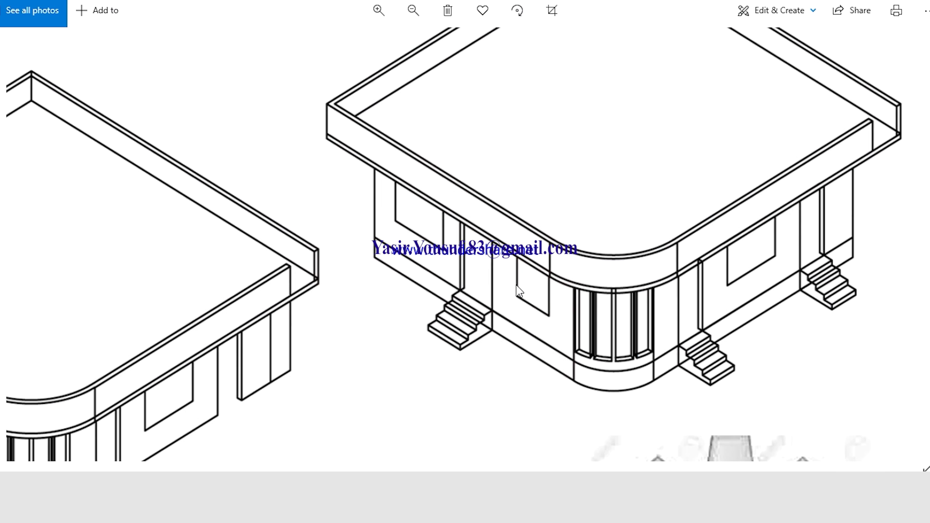
Zoom into the 24.jpg reference sheet to study the building-stage drawings.
scroll(654, 278, "up", 2)
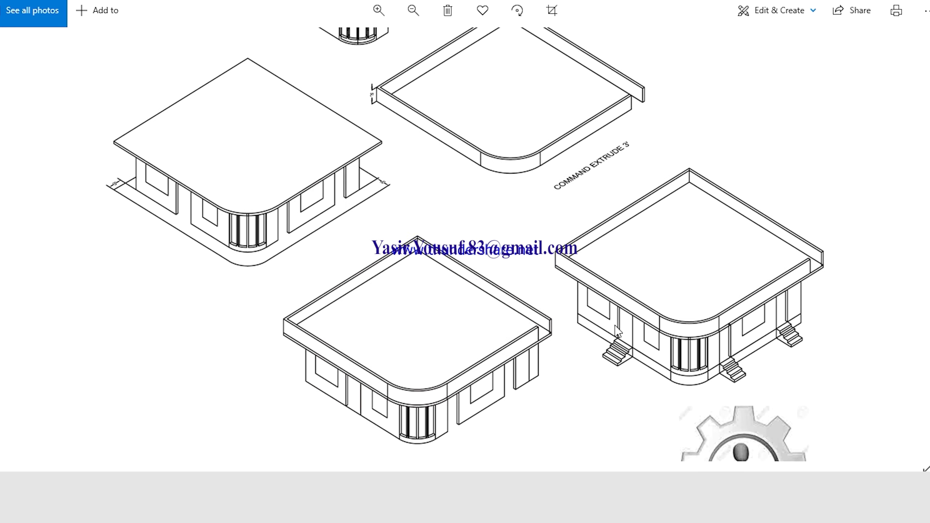
scroll(522, 200, "down", 2, "ctrl")
scroll(505, 320, "up", 2)
scroll(557, 315, "up", 2)
scroll(604, 290, "up", 2, "ctrl")
scroll(623, 257, "up", 1, "ctrl")
scroll(623, 296, "up", 1, "ctrl")
scroll(568, 315, "up", 1, "ctrl")
scroll(494, 293, "up", 1, "ctrl")
scroll(467, 254, "up", 1, "ctrl")
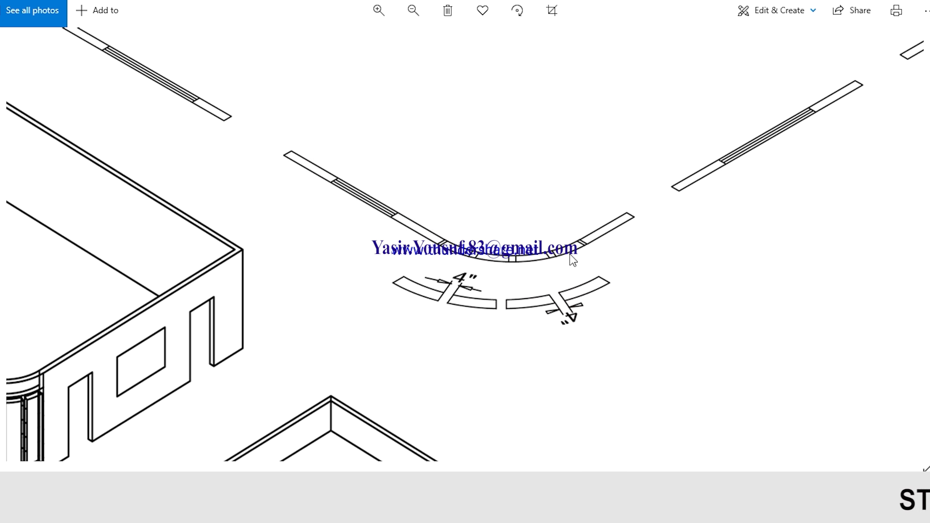
scroll(572, 260, "up", 1, "ctrl")
scroll(572, 227, "up", 1, "ctrl")
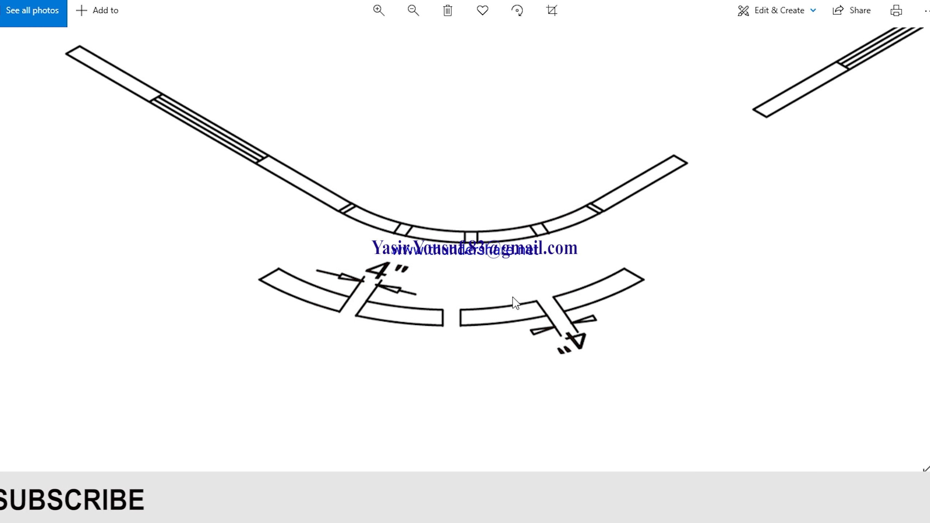
Zoom back out and pan to see the whole sheet through the stair-fitted building.
scroll(476, 290, "down", 2)
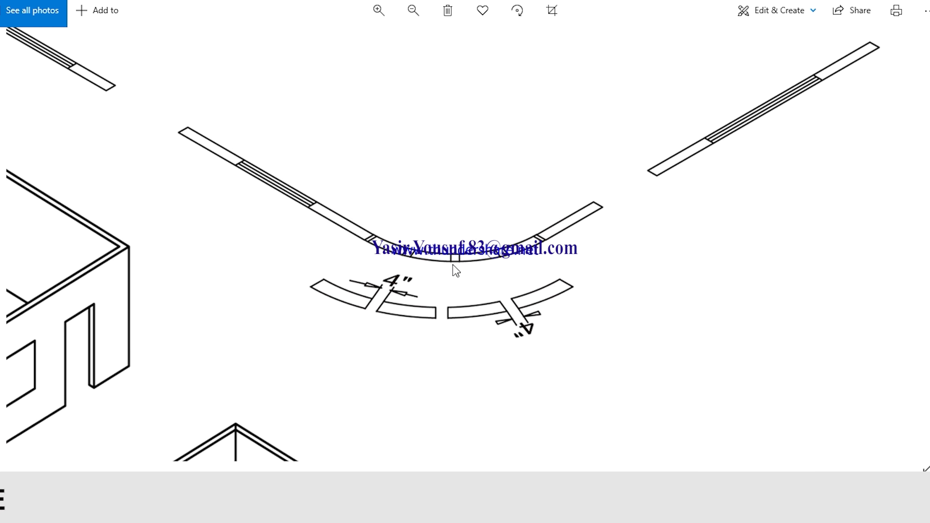
scroll(456, 270, "down", 1)
scroll(505, 266, "down", 1)
scroll(505, 218, "down", 1)
scroll(597, 224, "down", 1)
scroll(597, 220, "down", 1)
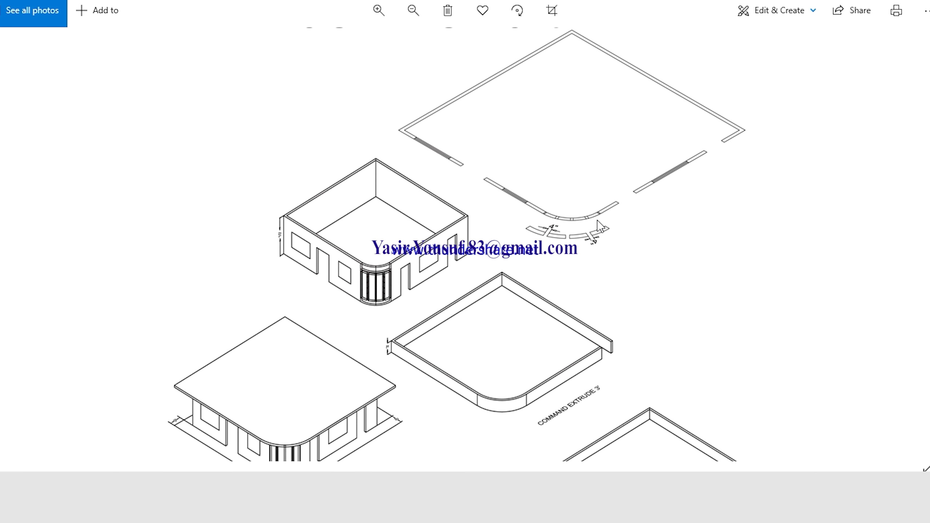
scroll(598, 225, "down", 1)
scroll(556, 293, "down", 1)
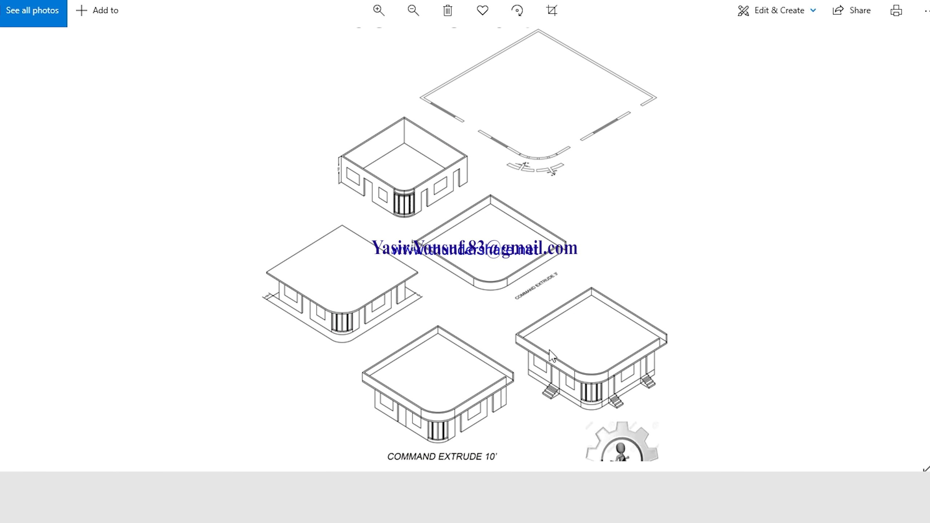
left_click_drag(539, 386, 531, 322)
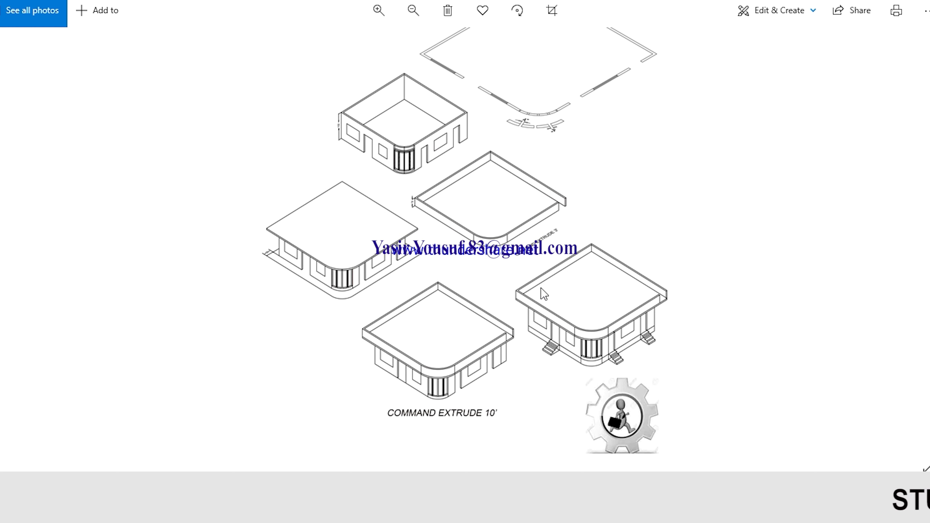
scroll(550, 292, "up", 1)
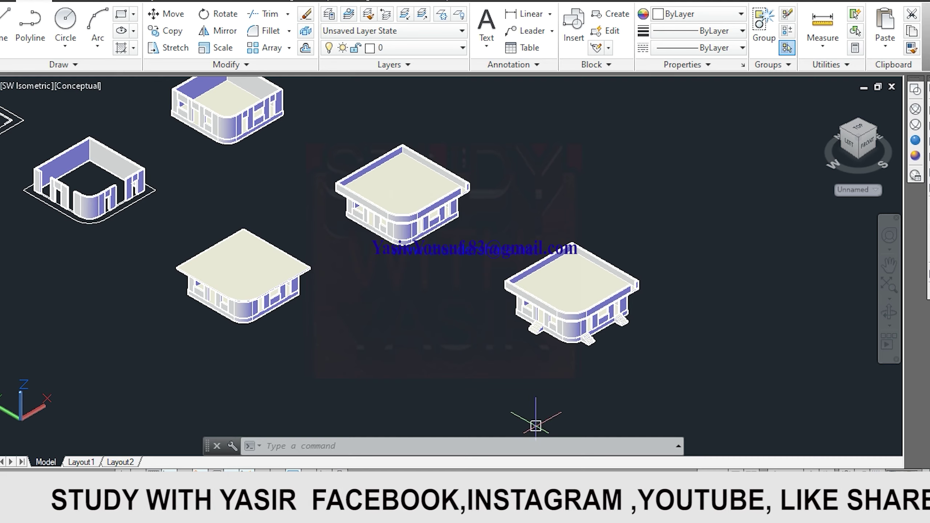
scroll(384, 305, "down", 3)
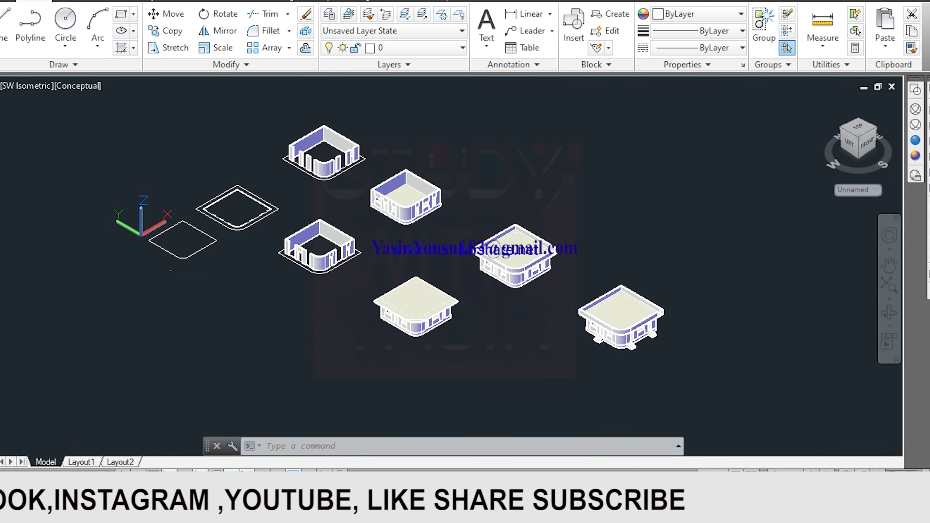
scroll(498, 321, "up", 2)
middle_click_drag(498, 328, 514, 358)
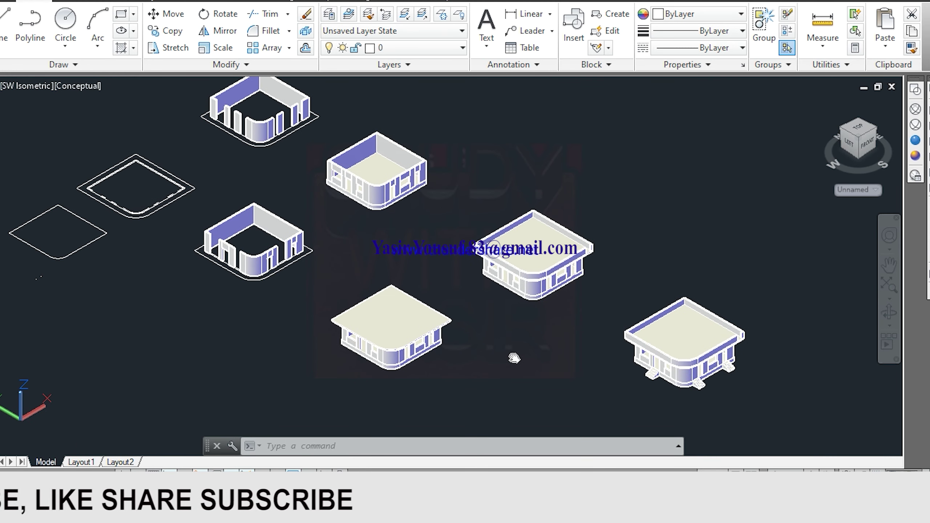